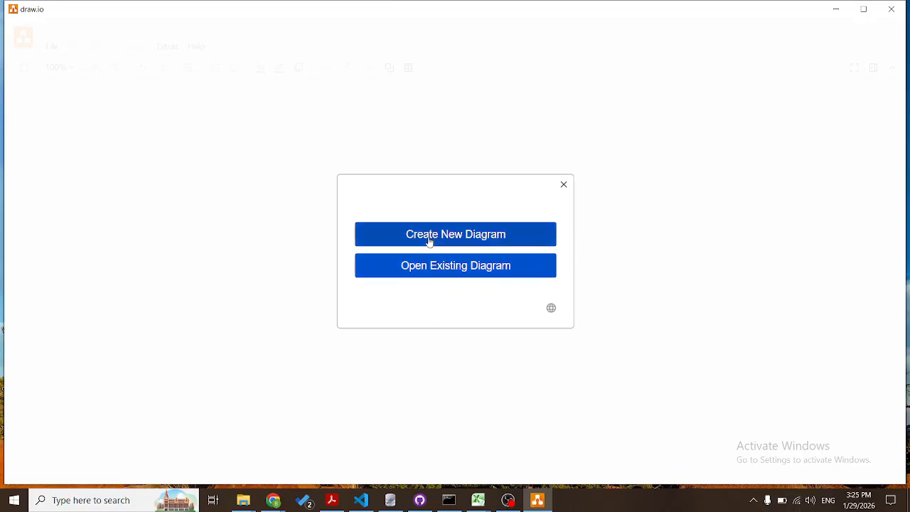
# Create a new blank diagram.
pyautogui.click(429, 242)
pyautogui.doubleClick(392, 198)
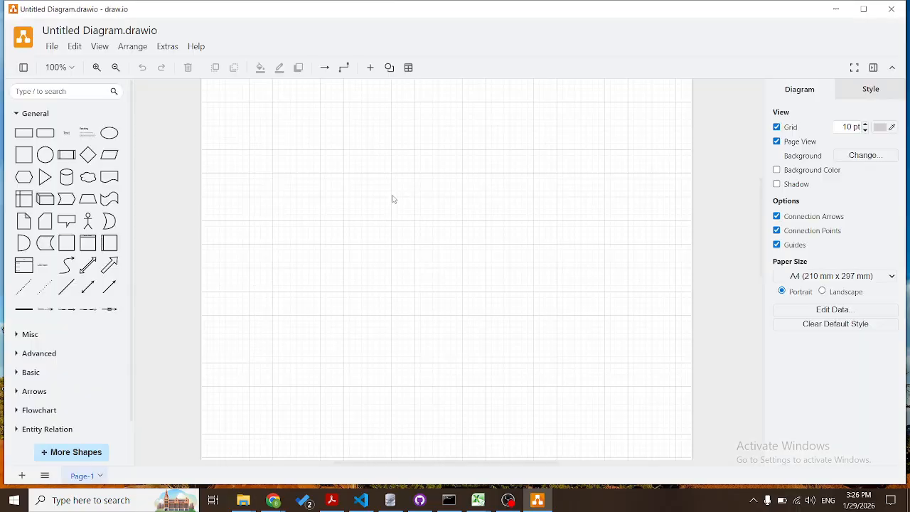
pyautogui.scroll(-2, 391, 249)
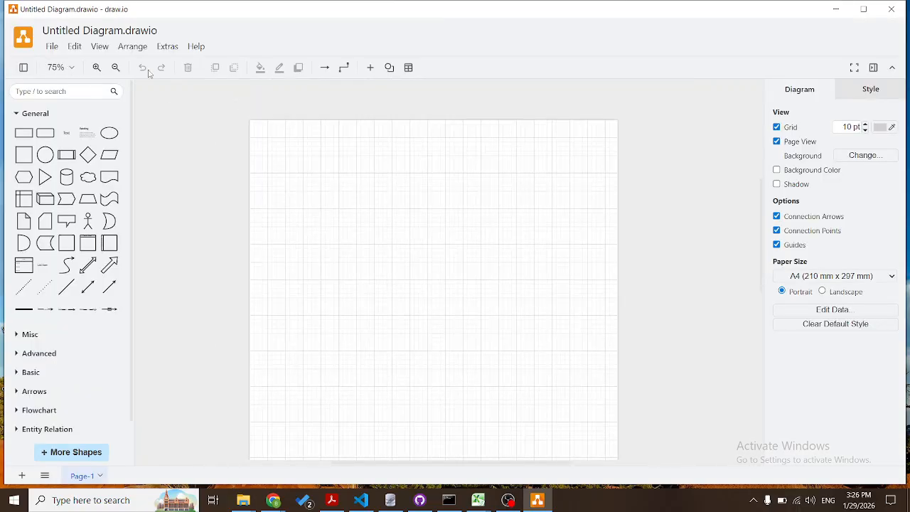
# Review the list of installed garden planner plugins and the built-in plugin choices offered for adding, without adding one.
pyautogui.click(169, 46)
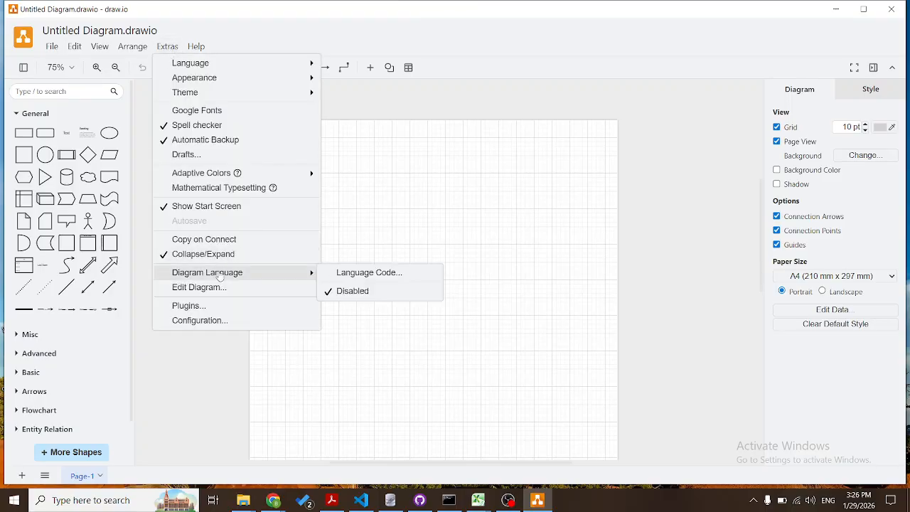
pyautogui.click(226, 308)
pyautogui.scroll(-3, 415, 244)
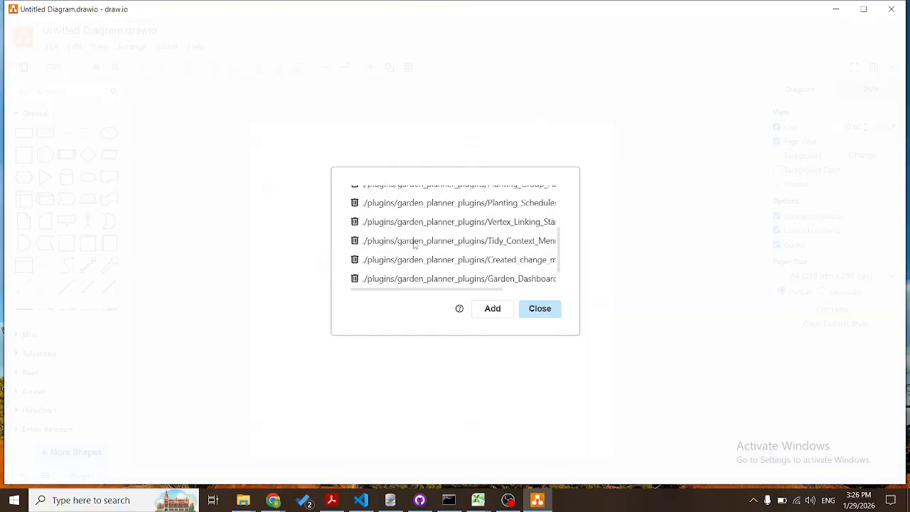
pyautogui.scroll(2, 415, 244)
pyautogui.click(487, 308)
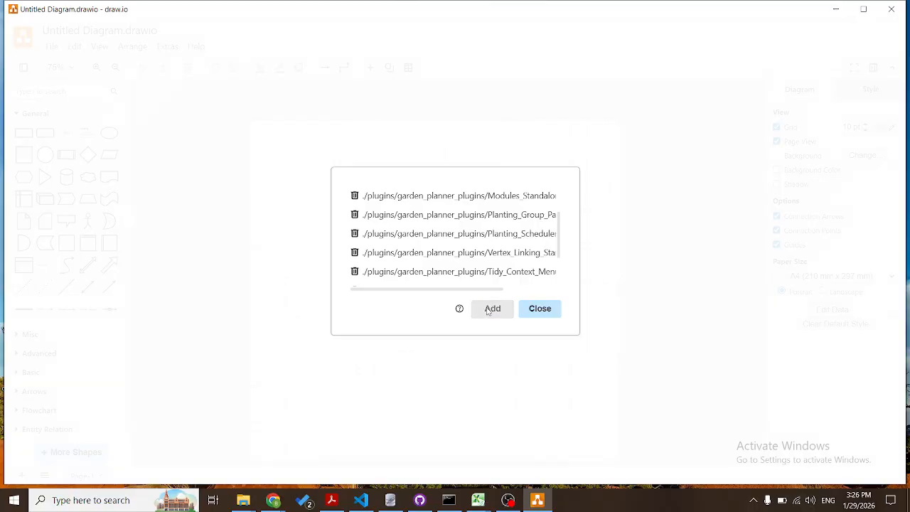
pyautogui.click(457, 226)
pyautogui.click(458, 226)
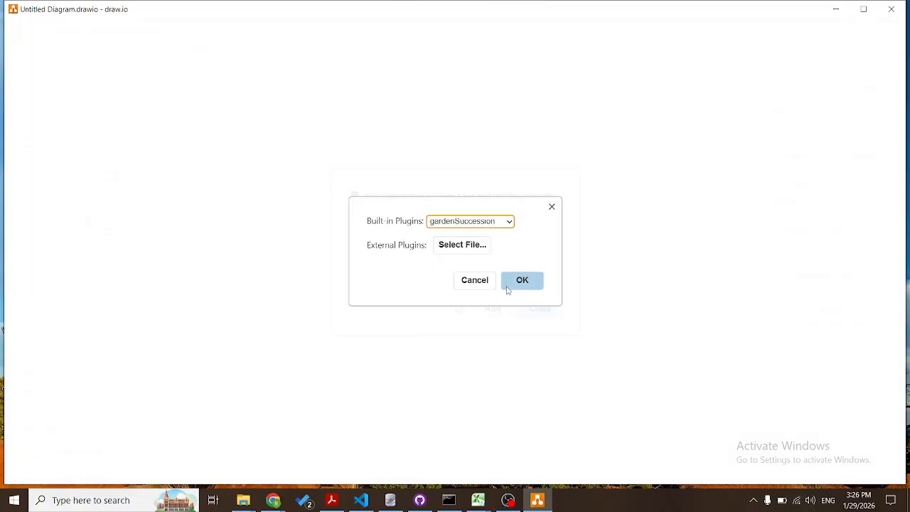
pyautogui.click(475, 283)
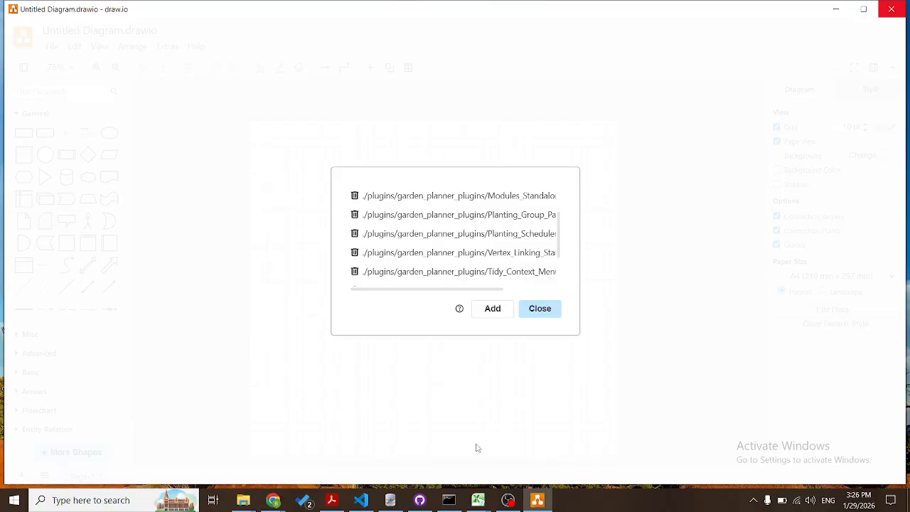
# Check the command prompt window that launched the program, return to the diagram and close the plugin list.
pyautogui.click(449, 499)
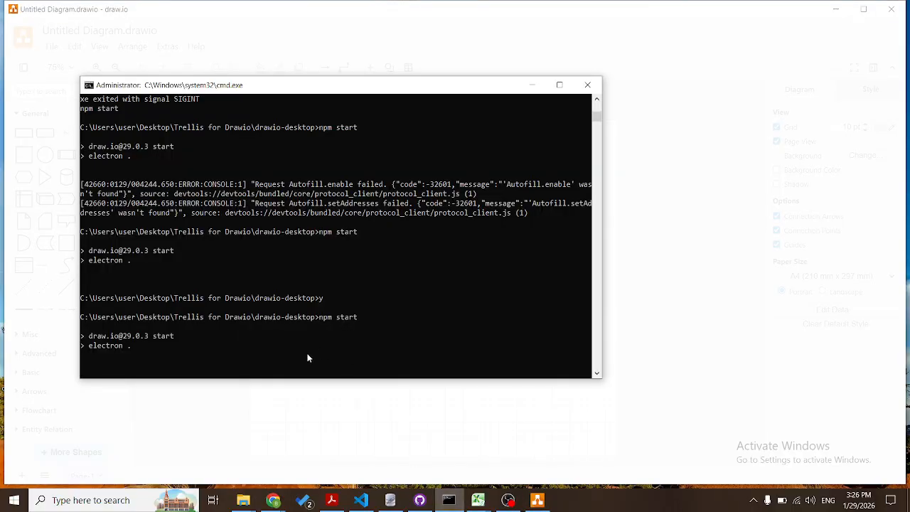
pyautogui.click(671, 187)
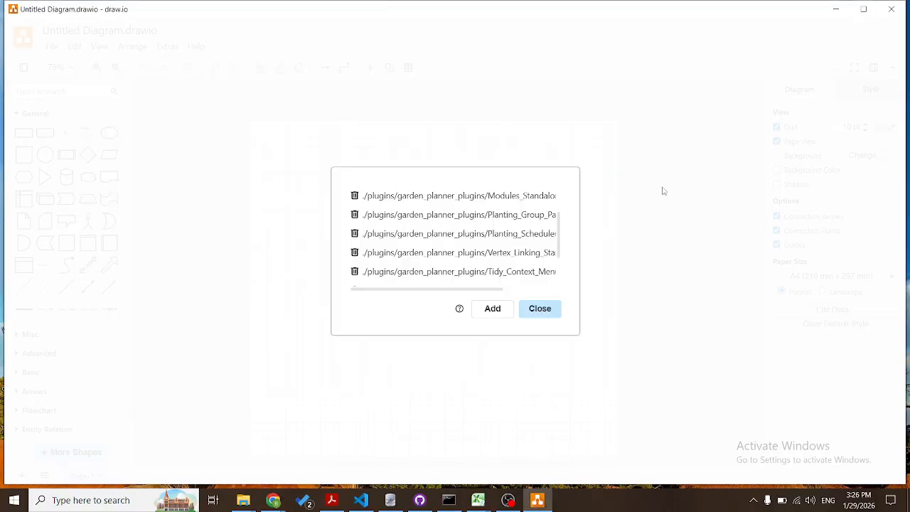
pyautogui.click(544, 313)
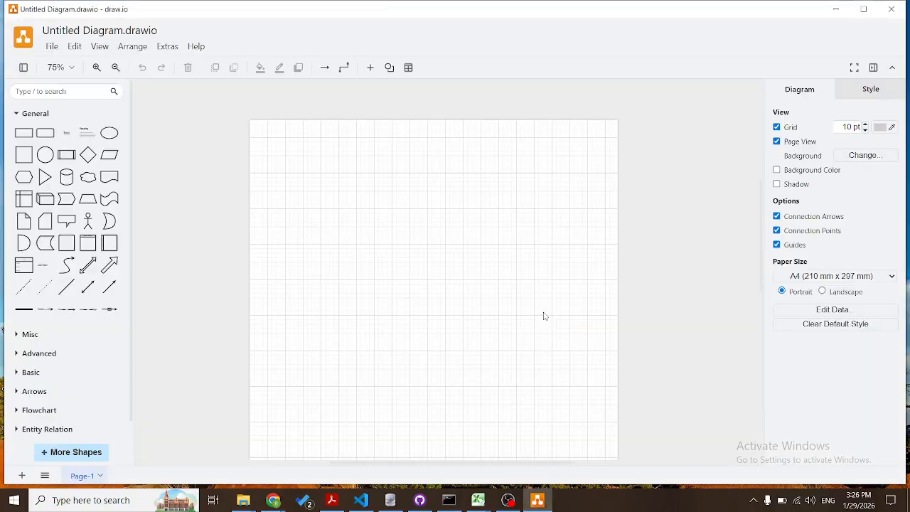
# Add a module to the blank canvas and set it as a garden module.
pyautogui.rightClick(366, 234)
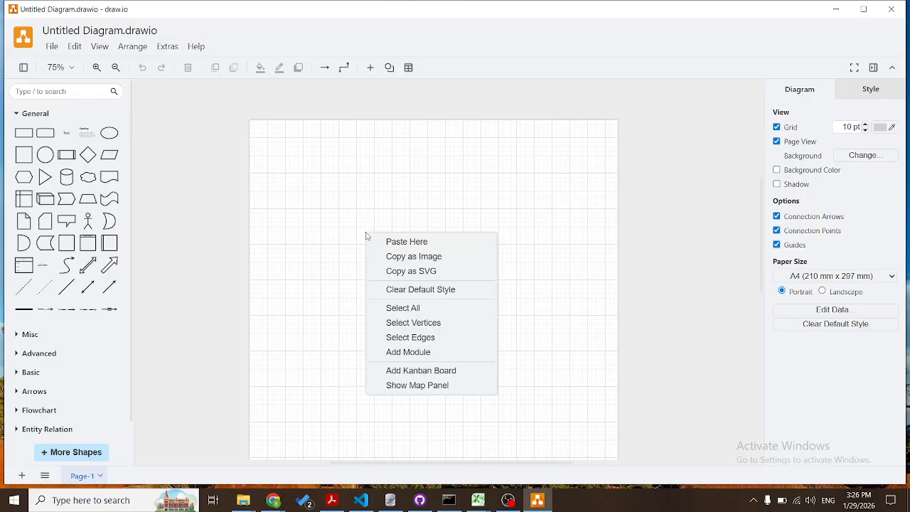
pyautogui.click(411, 353)
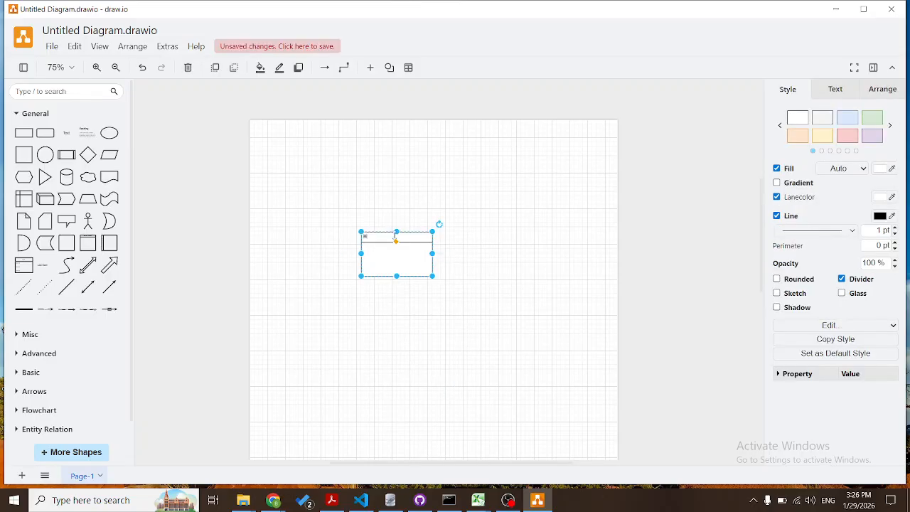
pyautogui.rightClick(391, 252)
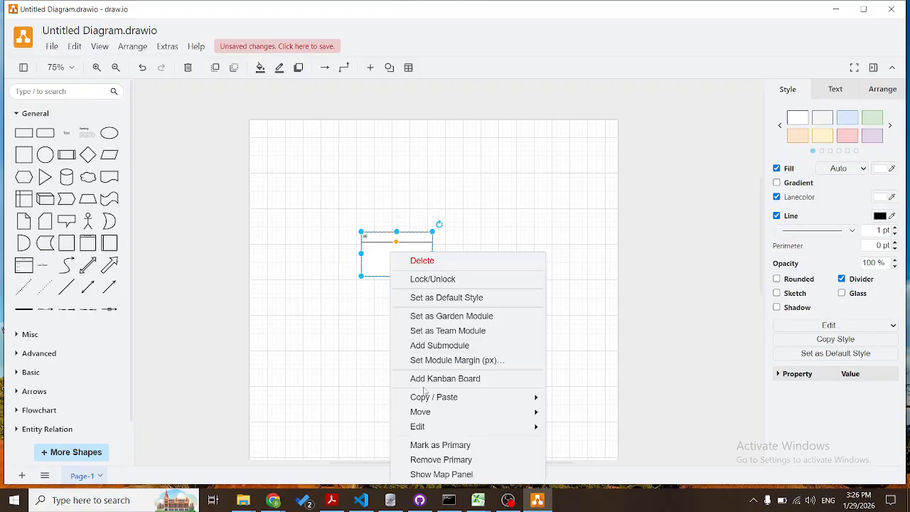
pyautogui.click(424, 319)
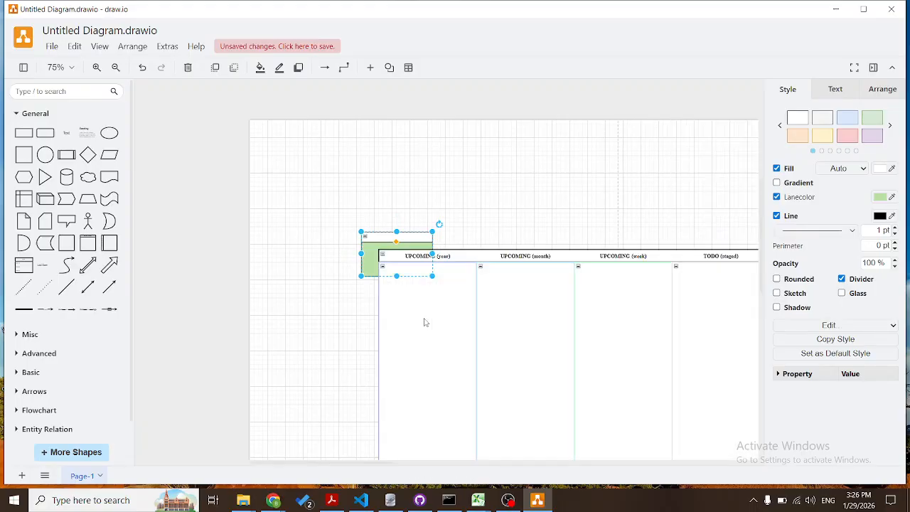
# Set the garden's city to Langley, BC and its units to Metric (m, cm), and save the settings.
pyautogui.click(495, 215)
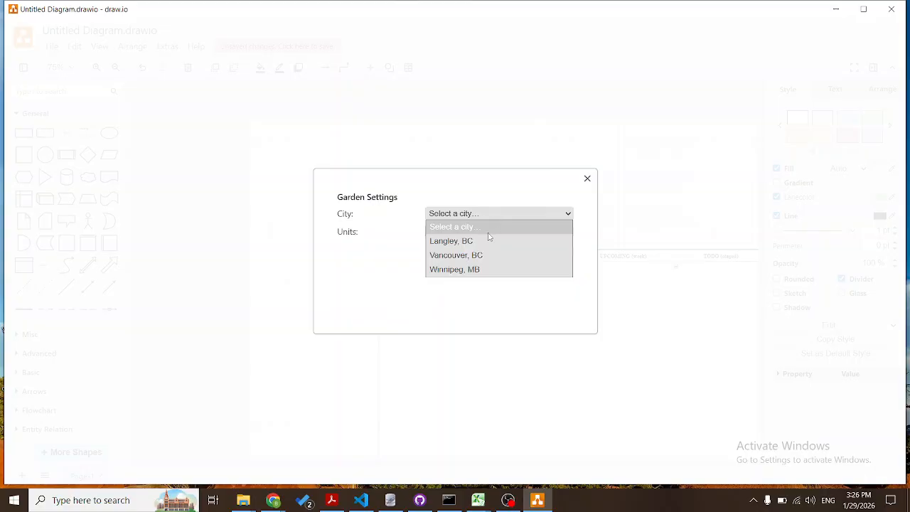
pyautogui.click(488, 241)
pyautogui.click(487, 235)
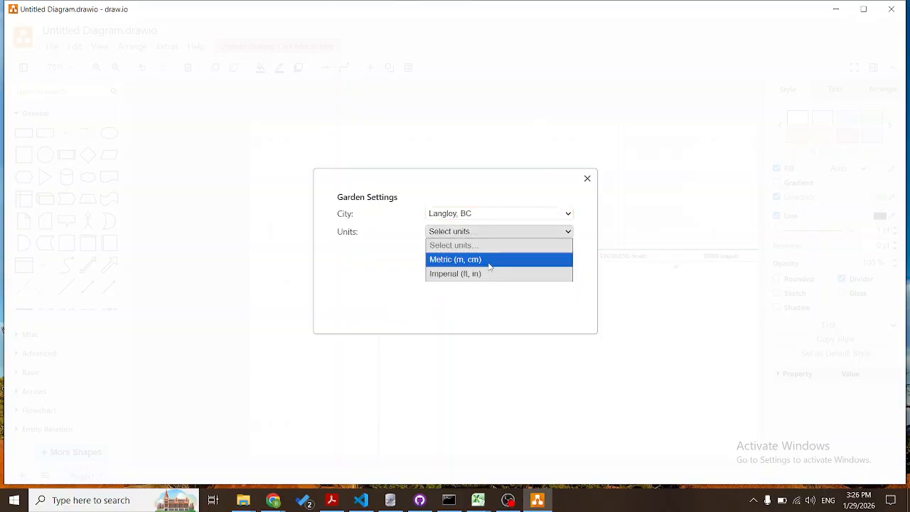
pyautogui.click(489, 262)
pyautogui.click(565, 251)
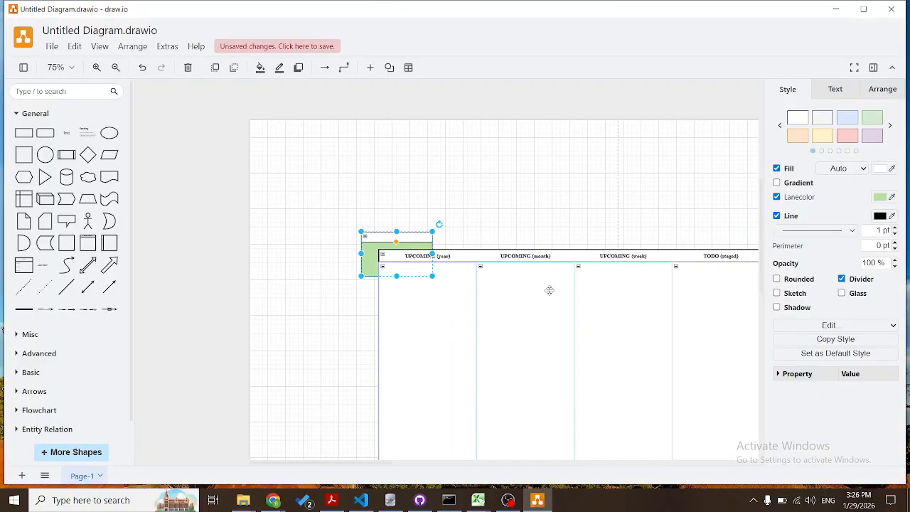
# Enlarge the garden module to enclose its Kanban board and shift the board rightward to free space beside it.
pyautogui.moveTo(432, 276); pyautogui.dragTo(455, 296)
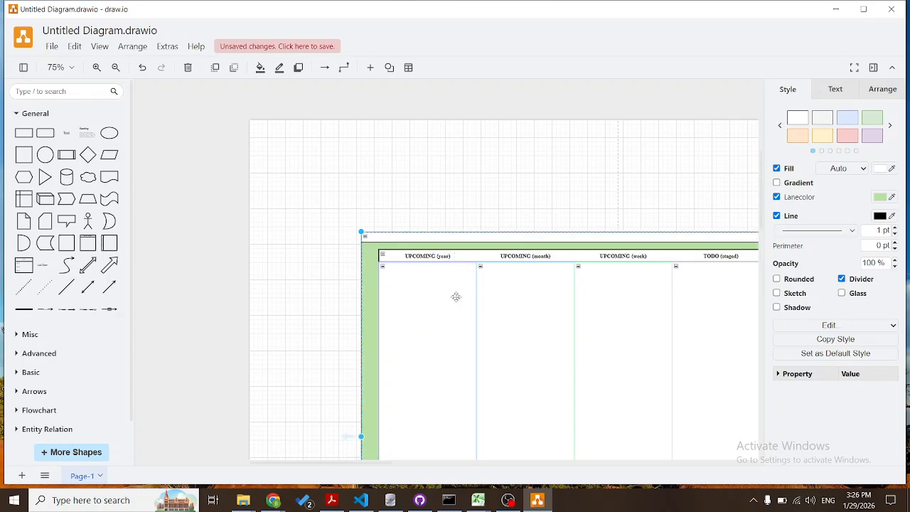
pyautogui.keyDown('ctrl'); pyautogui.scroll(-3, 462, 260); pyautogui.keyUp('ctrl')
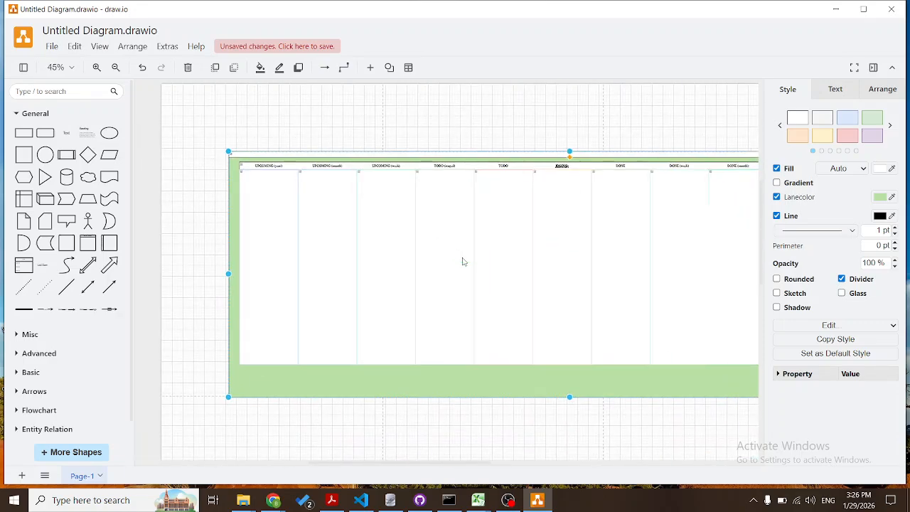
pyautogui.click(380, 165)
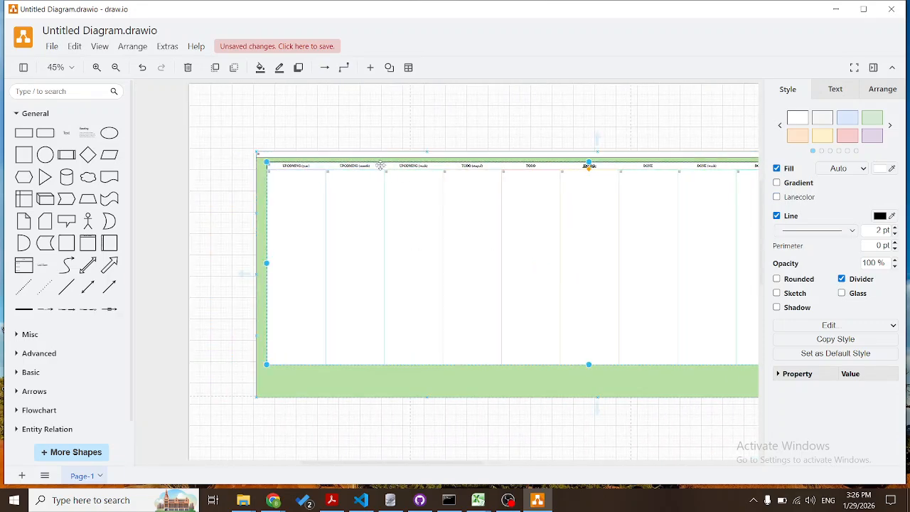
pyautogui.moveTo(380, 165); pyautogui.dragTo(598, 170)
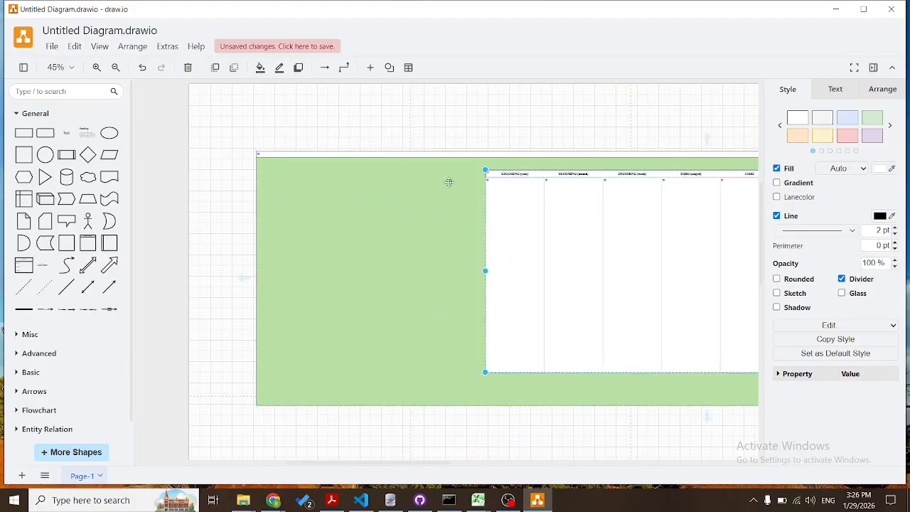
# Create a garden dashboard in the garden module and enlarge it so more of its table fits.
pyautogui.rightClick(285, 178)
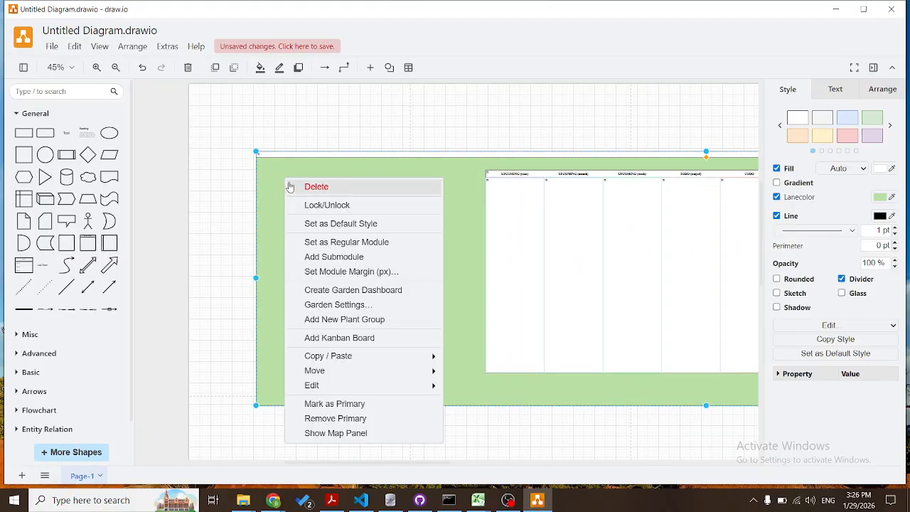
pyautogui.click(326, 291)
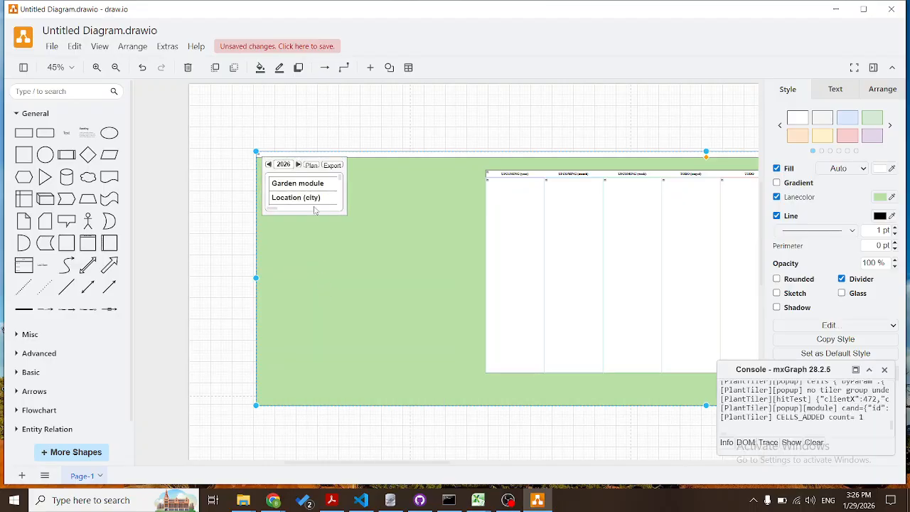
pyautogui.moveTo(346, 214); pyautogui.dragTo(444, 276)
# Examine the garden dashboard's yearly totals and crop table across its full height and width.
pyautogui.scroll(-3, 371, 201)
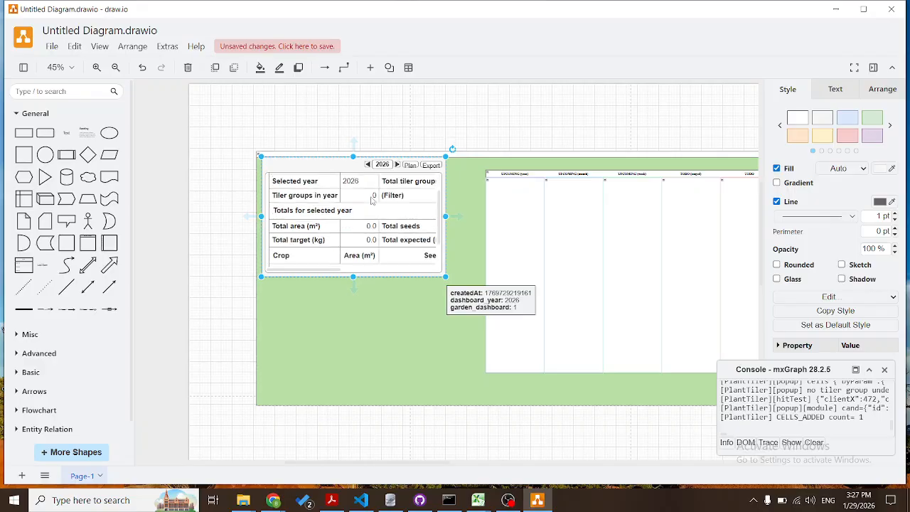
pyautogui.scroll(3, 371, 201)
pyautogui.scroll(-5, 308, 235)
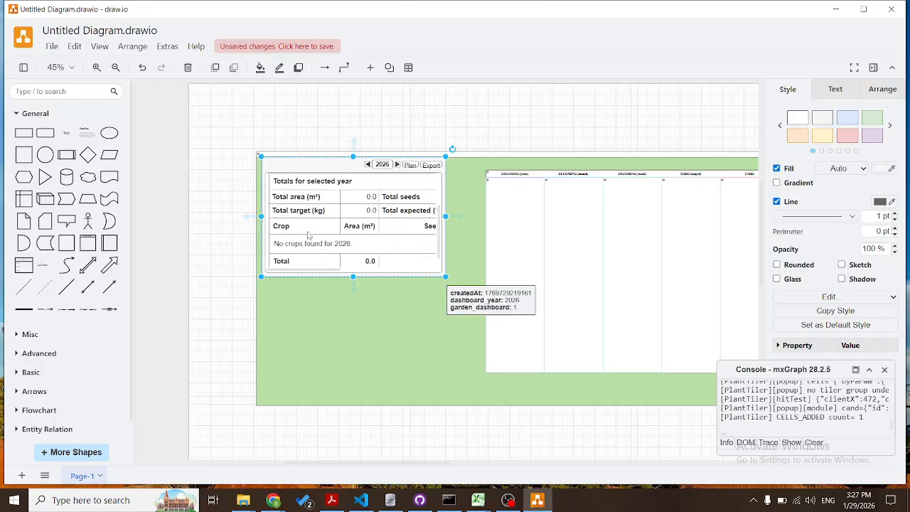
pyautogui.hscroll(5, 337, 251)
pyautogui.hscroll(-4, 338, 250)
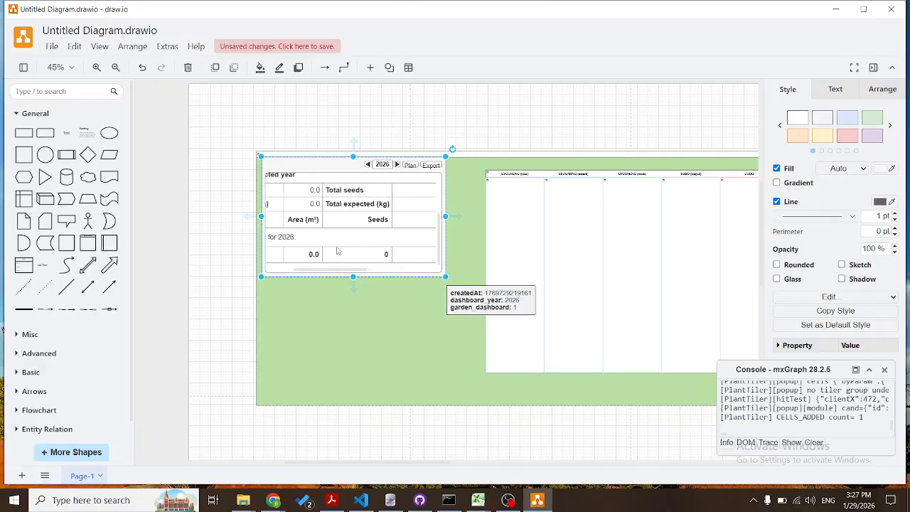
pyautogui.hscroll(-2, 354, 191)
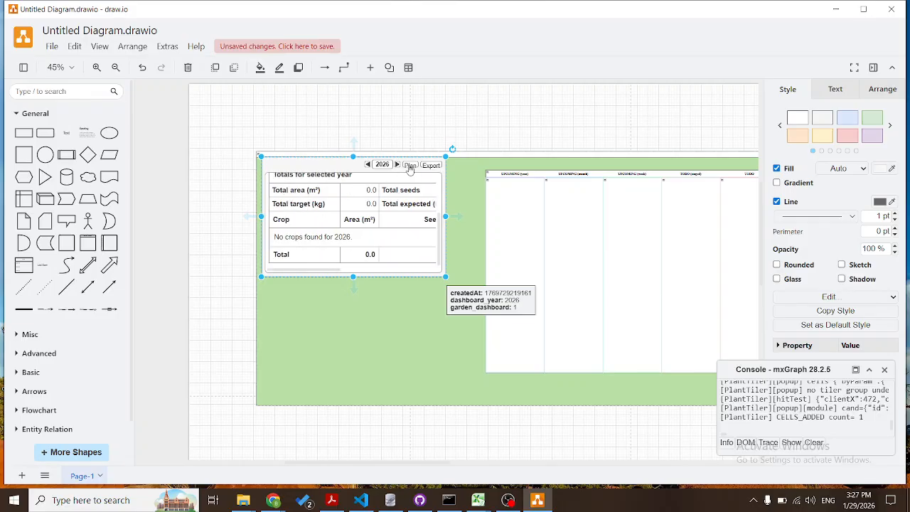
# Open the 2026 year plan from the garden dashboard and add Lettuce as a crop.
pyautogui.click(410, 165)
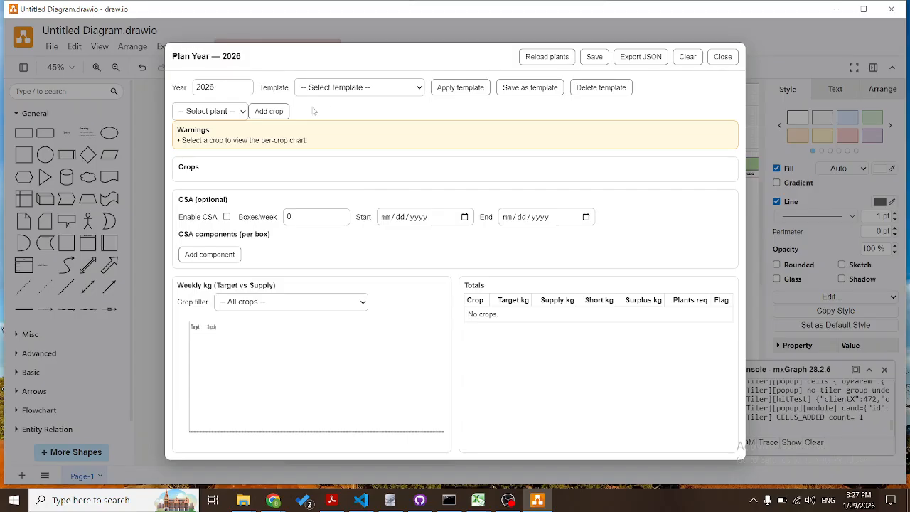
pyautogui.click(217, 114)
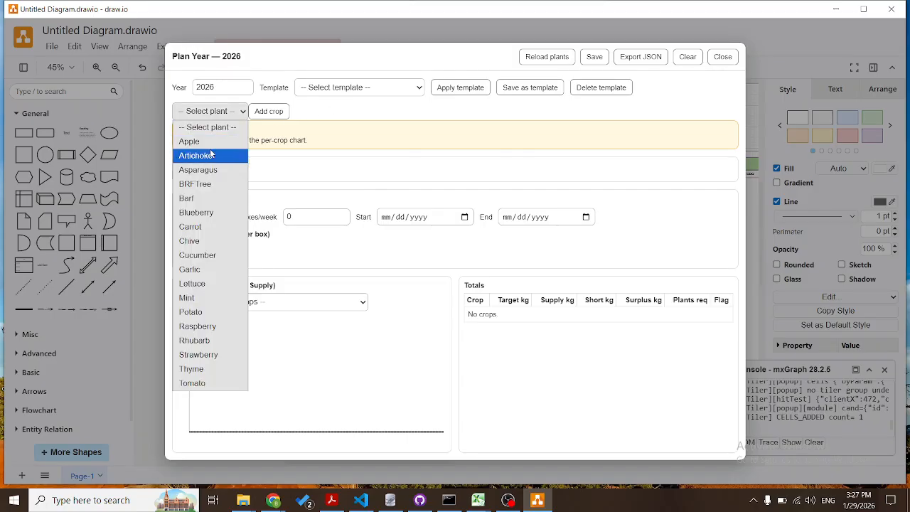
pyautogui.click(213, 283)
pyautogui.click(272, 112)
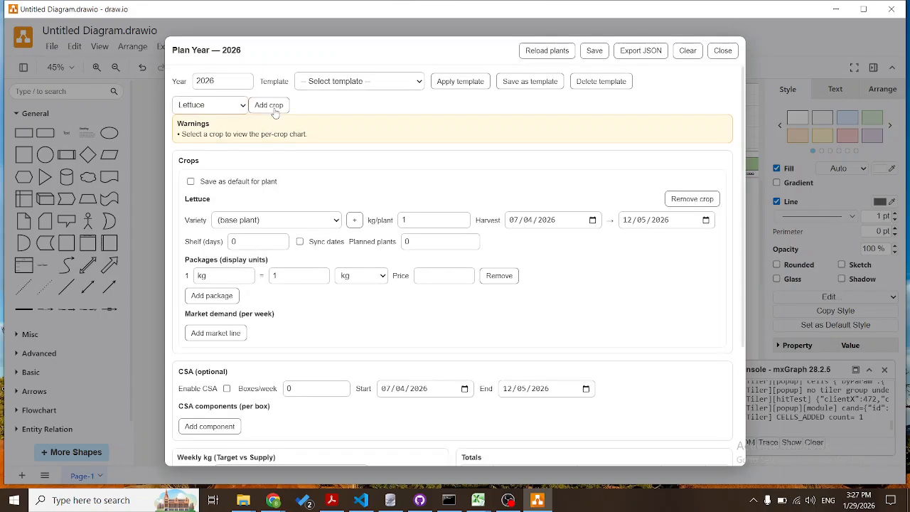
# Examine Lettuce's variety choices and the timing, gate and temperature overrides offered for a new variety.
pyautogui.scroll(-1, 337, 186)
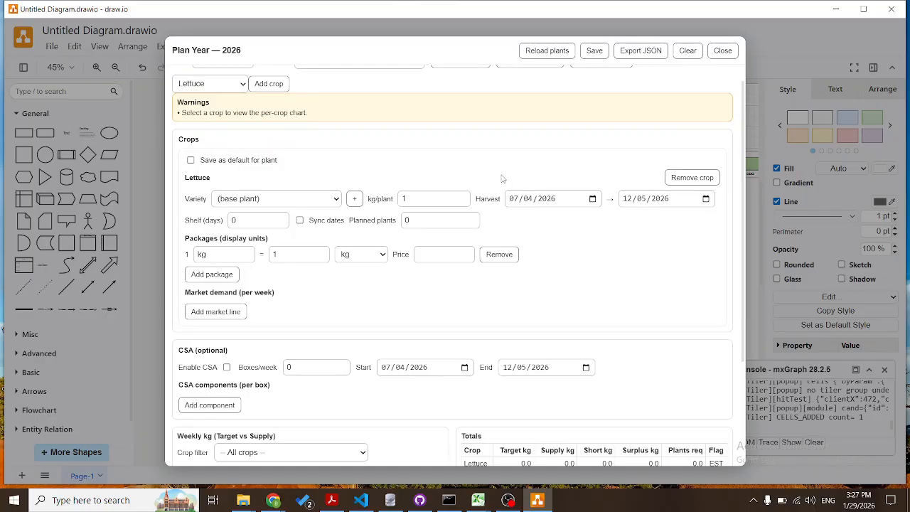
pyautogui.click(288, 198)
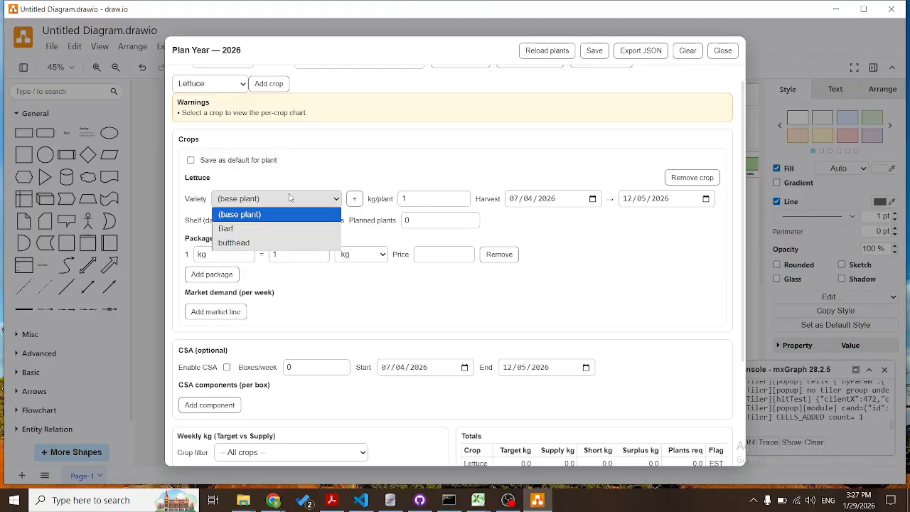
pyautogui.click(337, 170)
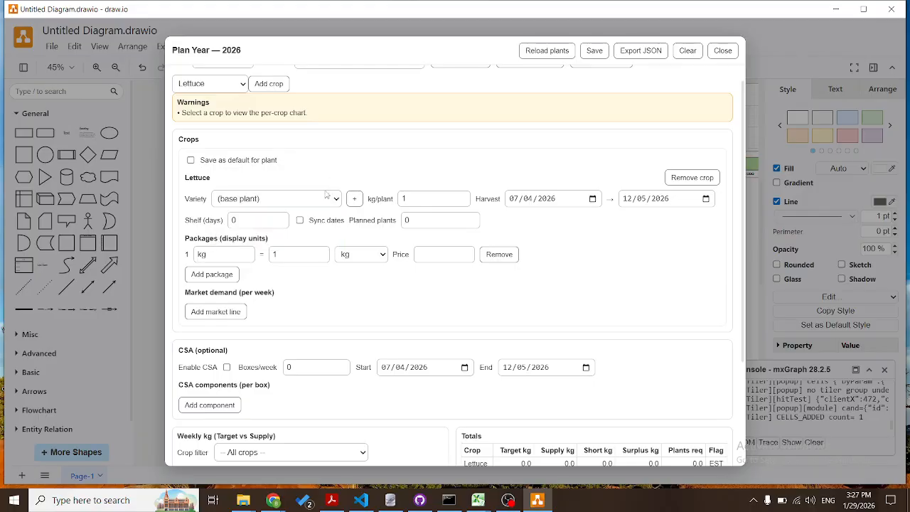
pyautogui.click(354, 199)
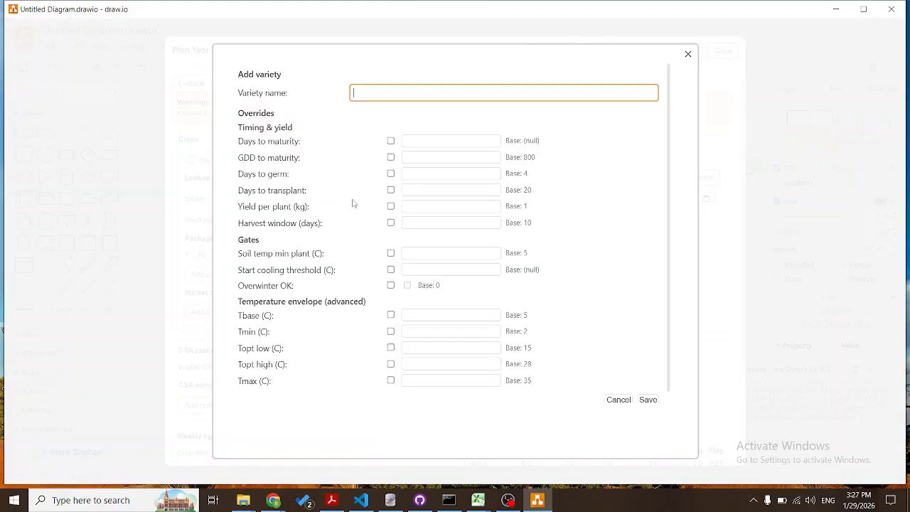
pyautogui.click(390, 142)
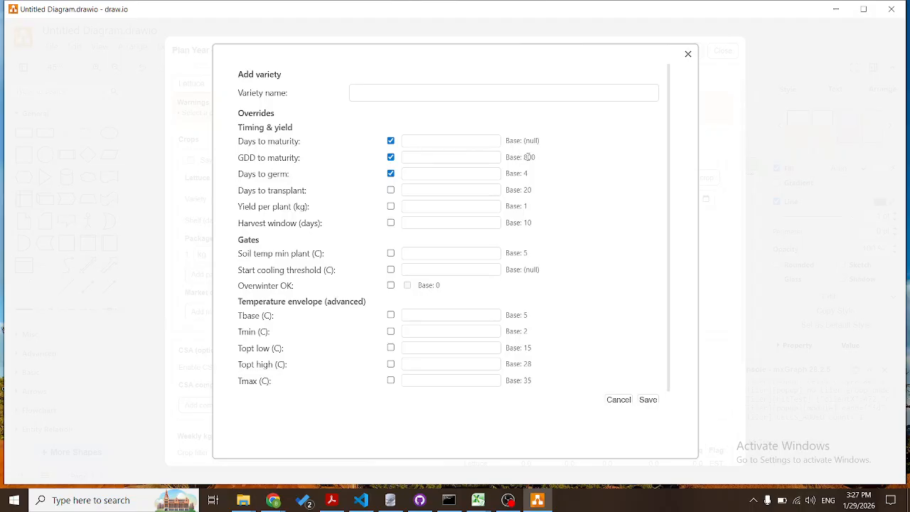
pyautogui.click(460, 158)
pyautogui.click(390, 141)
pyautogui.click(391, 157)
pyautogui.click(390, 174)
pyautogui.scroll(-1, 555, 248)
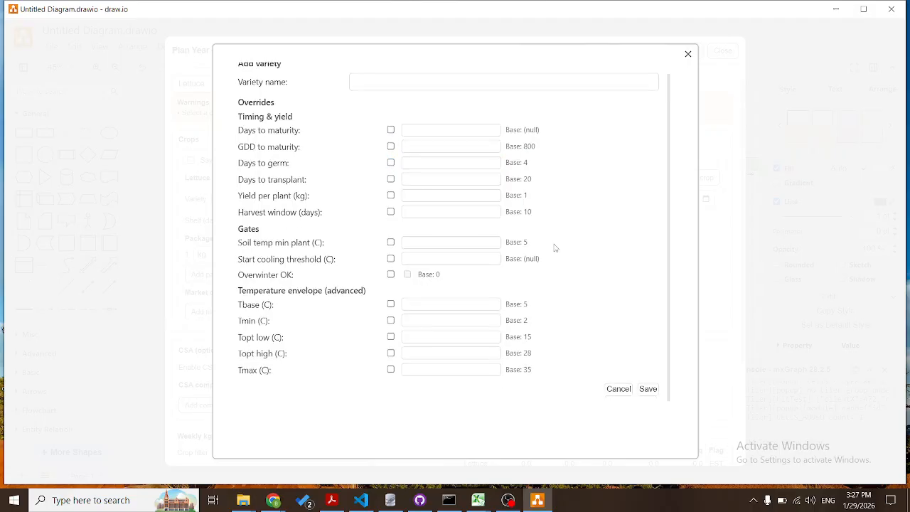
pyautogui.click(618, 389)
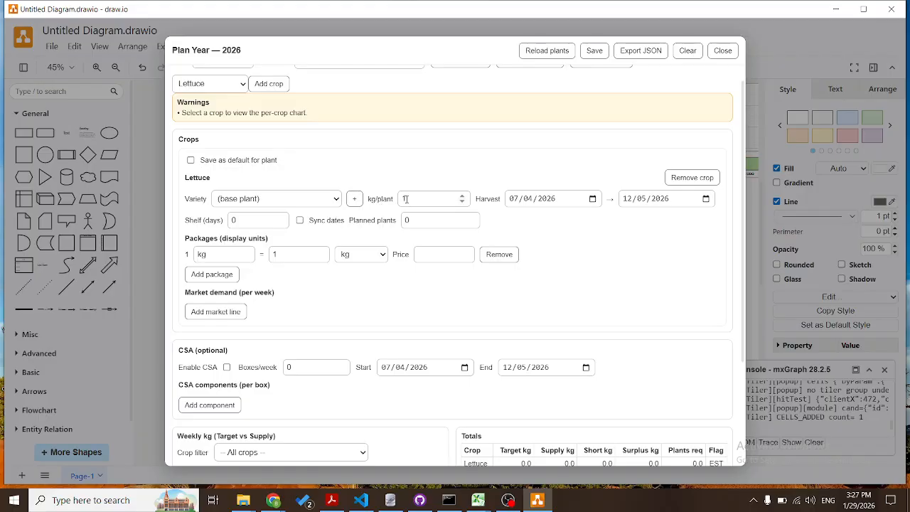
# Set Lettuce's shelf life to 6 days and add a weekly market demand line with a target of 10 kg.
pyautogui.click(280, 217)
pyautogui.click(280, 217)
pyautogui.click(280, 217)
pyautogui.click(280, 217)
pyautogui.click(280, 217)
pyautogui.click(280, 217)
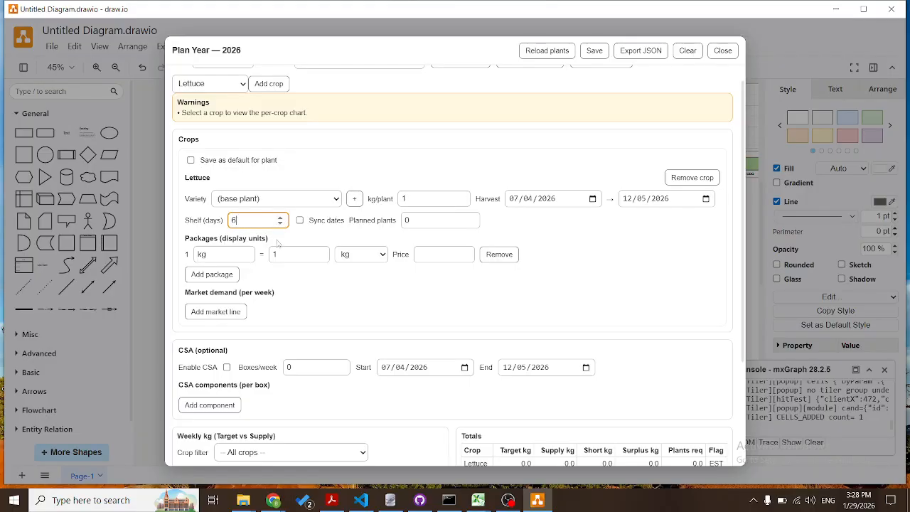
pyautogui.click(224, 313)
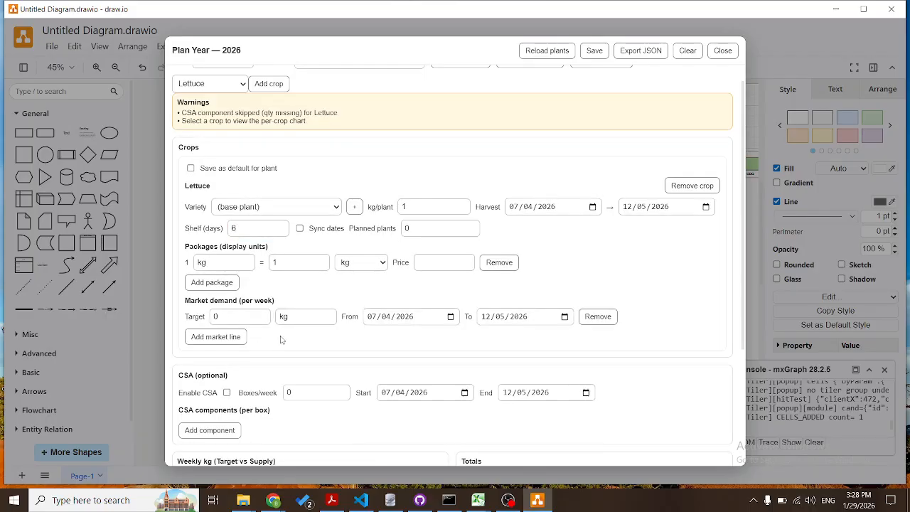
pyautogui.doubleClick(263, 313)
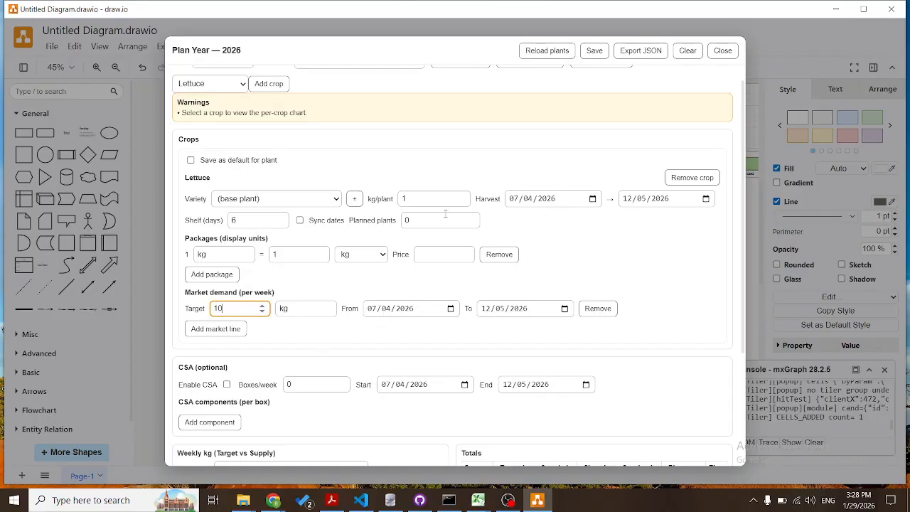
# Set Lettuce's shelf life to 14 days and enable date syncing for the crop.
pyautogui.click(280, 218)
pyautogui.click(280, 224)
pyautogui.click(280, 218)
pyautogui.click(300, 220)
# Add a second weekly market demand line for Lettuce with a target of 10 kg.
pyautogui.scroll(-2, 421, 344)
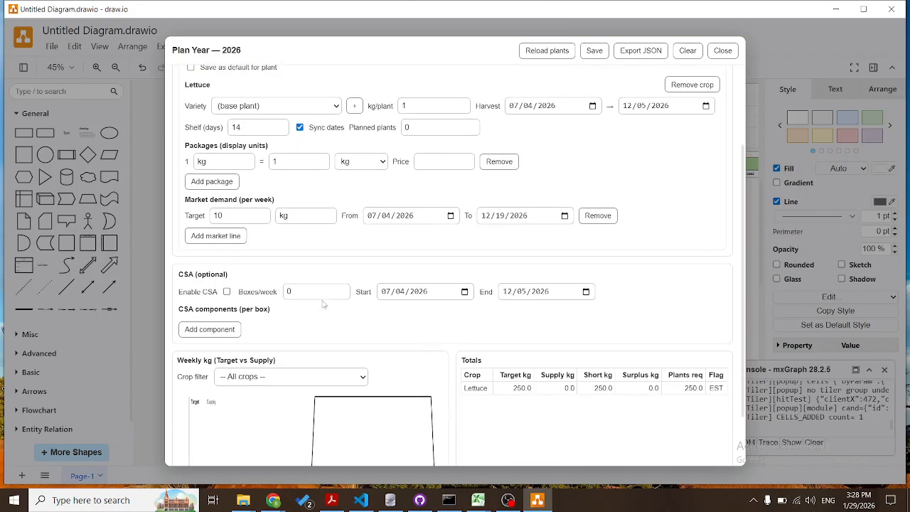
pyautogui.click(217, 236)
pyautogui.click(262, 234)
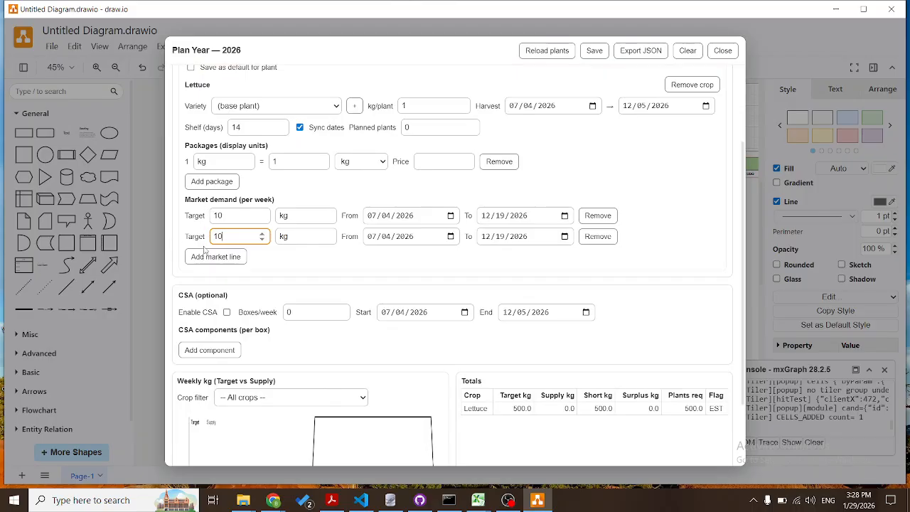
# Enable the CSA option and set it to 14 boxes per week.
pyautogui.scroll(-1, 311, 284)
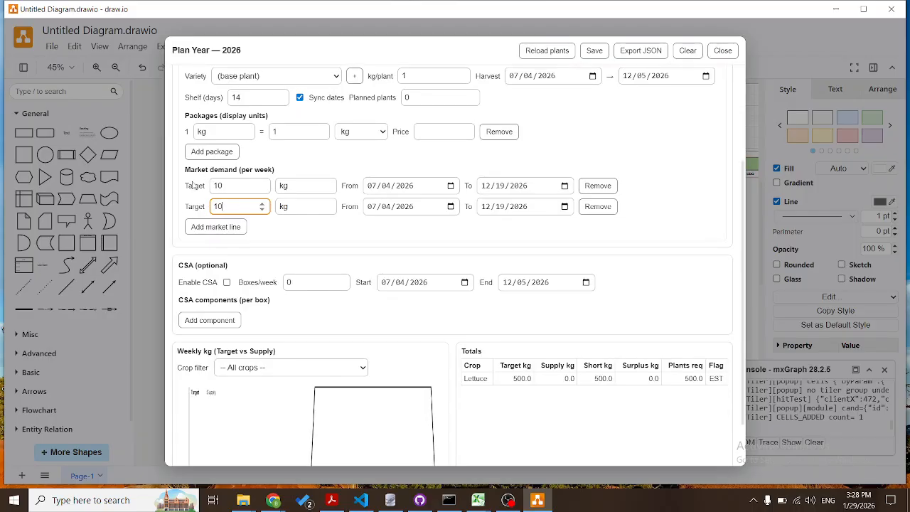
pyautogui.scroll(-1, 270, 269)
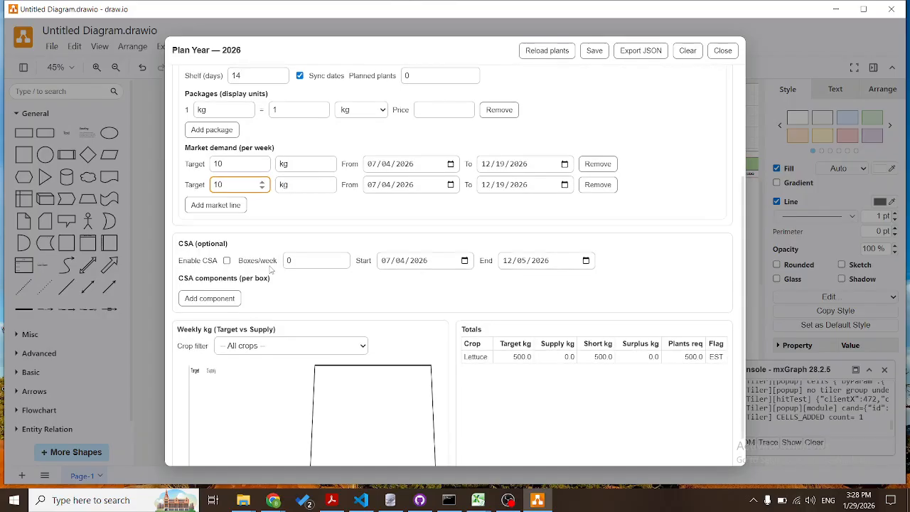
pyautogui.click(226, 260)
pyautogui.click(227, 261)
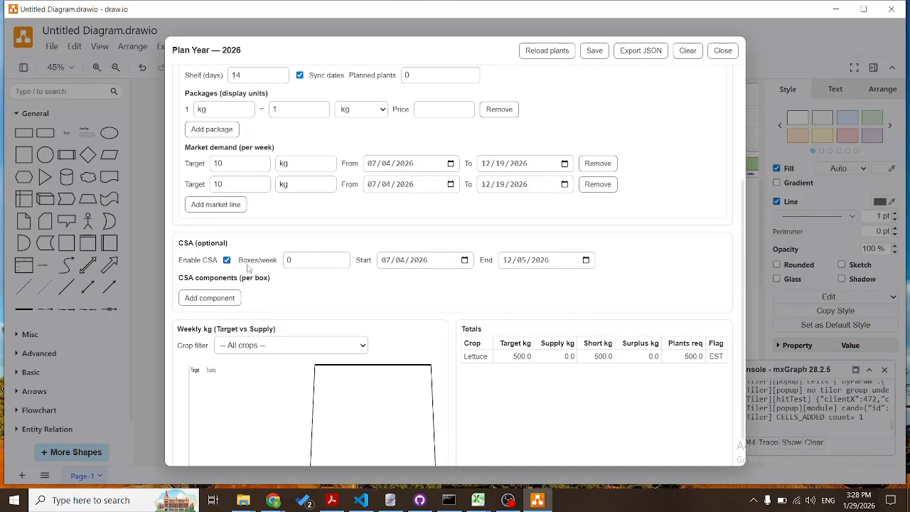
pyautogui.click(341, 257)
# Add a CSA box component for the Lettuce crop.
pyautogui.scroll(1, 531, 213)
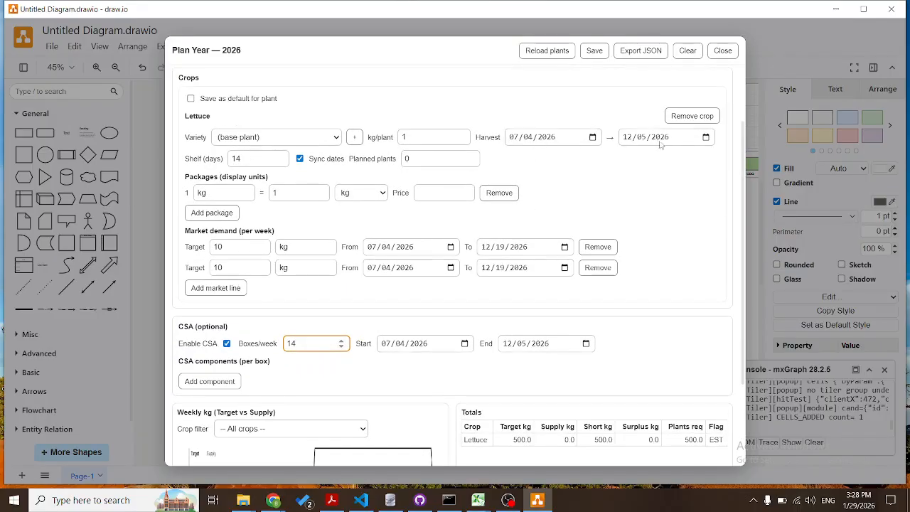
pyautogui.scroll(-1, 407, 343)
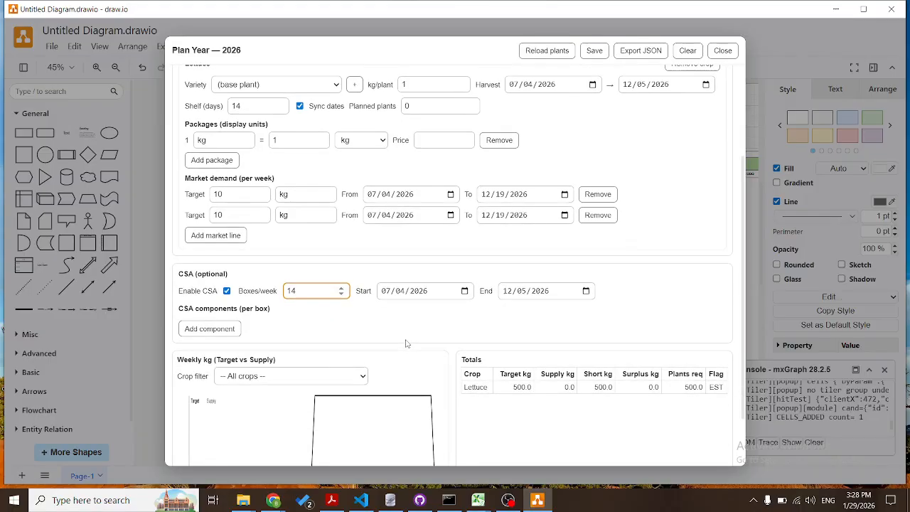
pyautogui.click(225, 327)
pyautogui.click(241, 328)
pyautogui.click(244, 326)
# Add Carrot as another crop in the 2026 plan.
pyautogui.scroll(1, 248, 269)
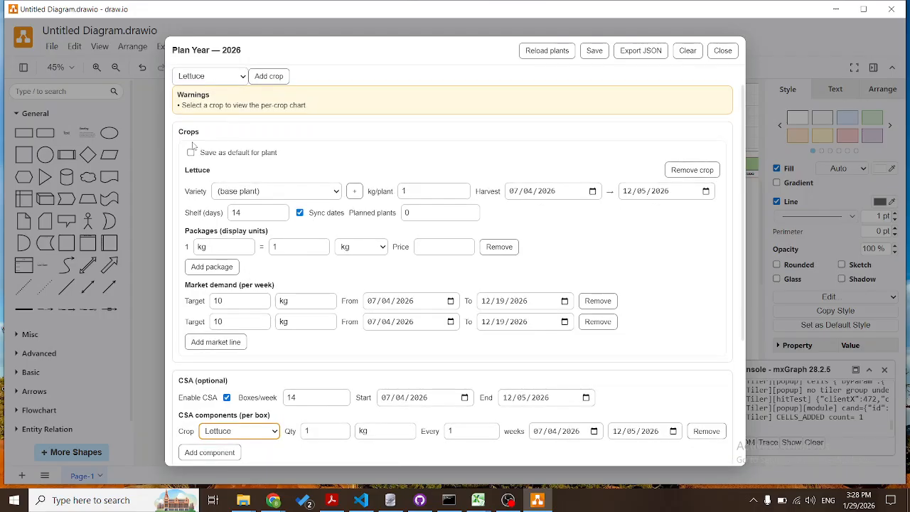
pyautogui.click(232, 78)
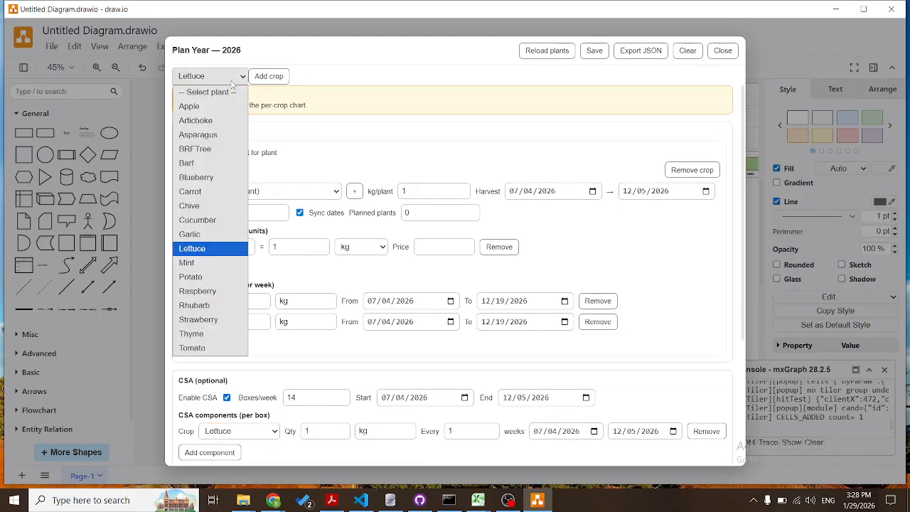
pyautogui.click(210, 191)
pyautogui.click(269, 80)
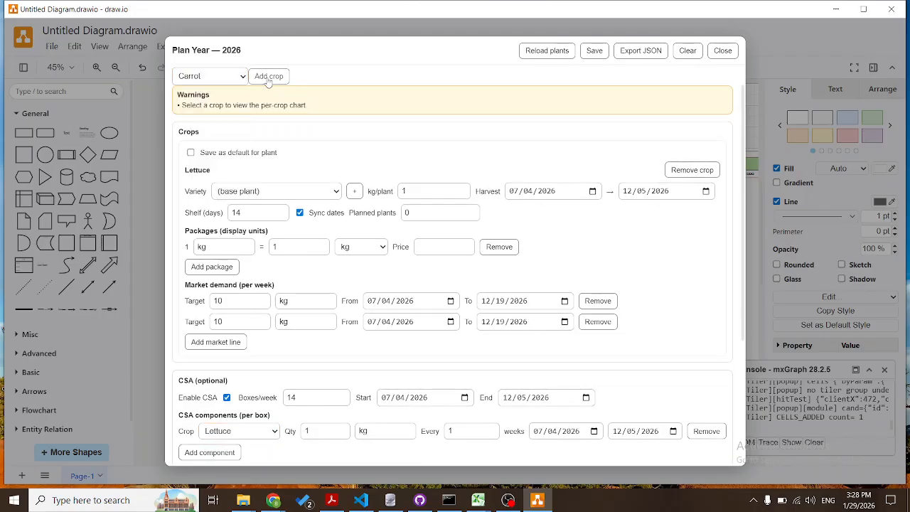
# Set the CSA Lettuce component's unit to head, with a quantity of 1 every 1 week.
pyautogui.scroll(-4, 257, 389)
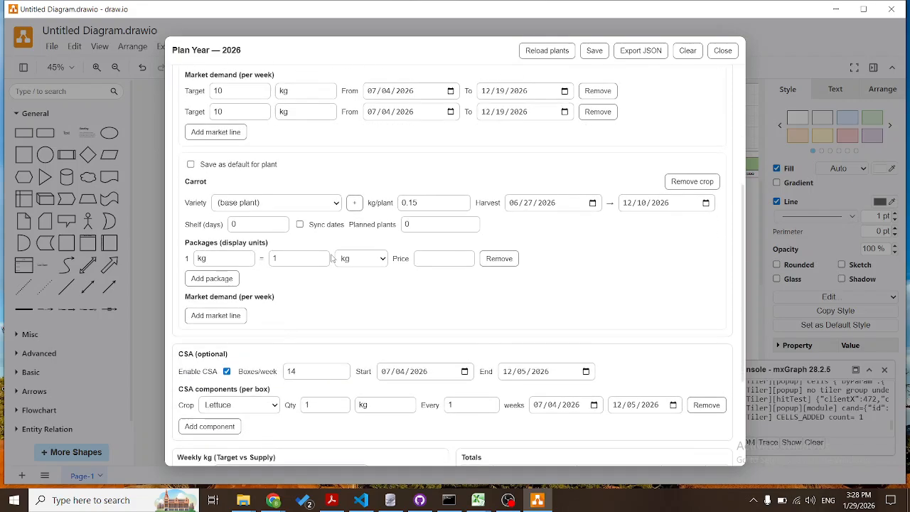
pyautogui.click(236, 353)
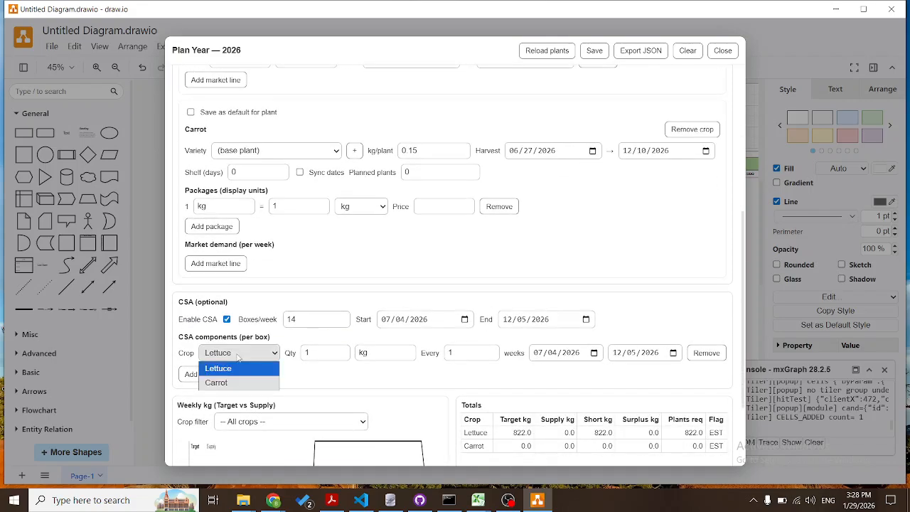
pyautogui.click(240, 371)
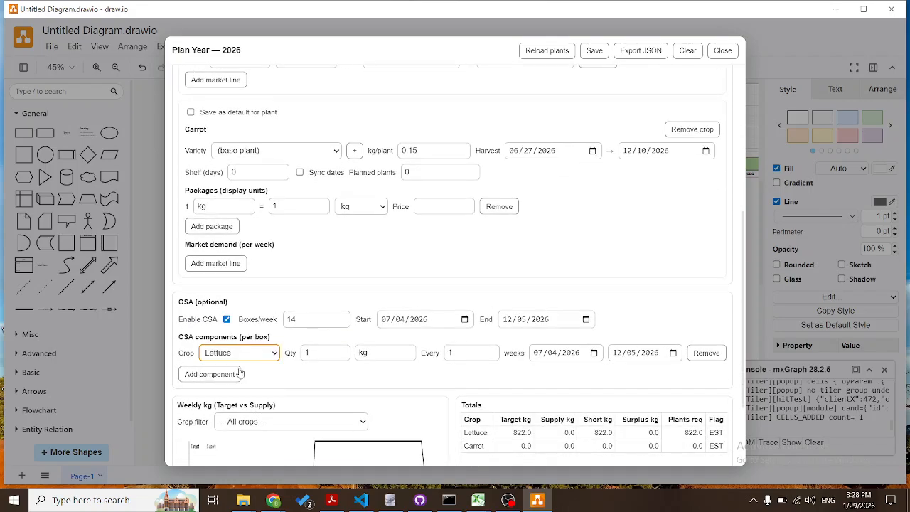
pyautogui.click(341, 349)
pyautogui.click(342, 355)
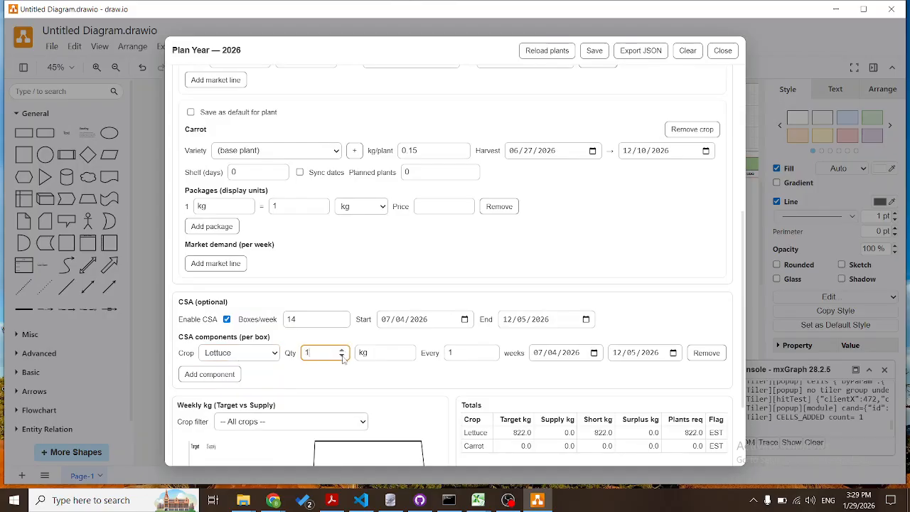
pyautogui.click(376, 352)
pyautogui.press('BackSpace')
pyautogui.press('BackSpace')
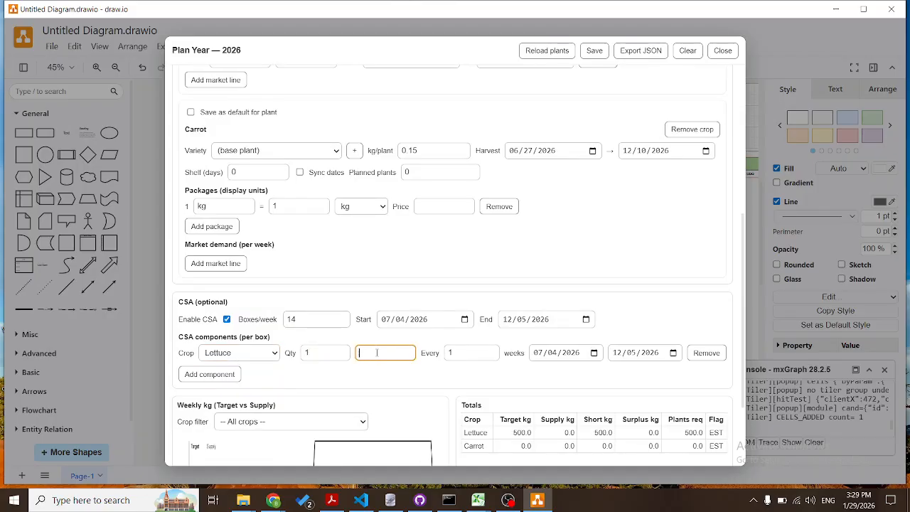
pyautogui.write('head')
pyautogui.click(389, 374)
pyautogui.click(455, 353)
pyautogui.scroll(-1, 384, 320)
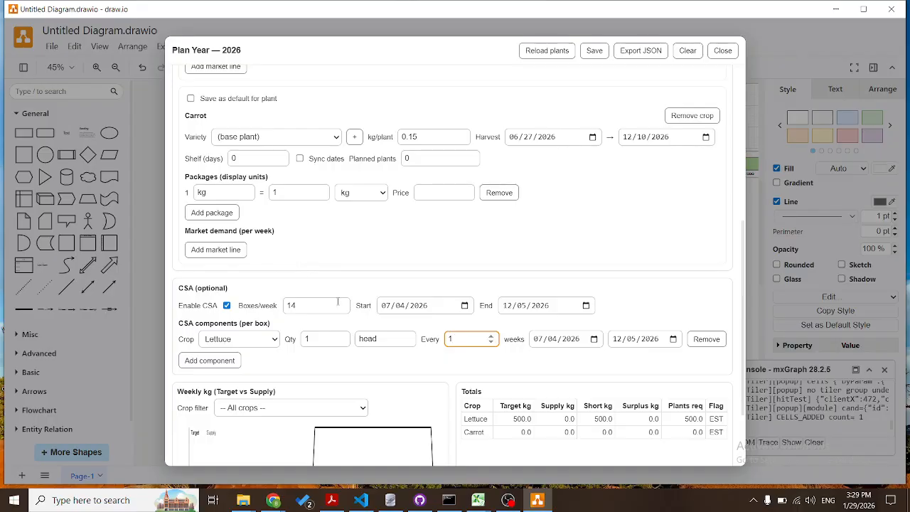
pyautogui.click(378, 338)
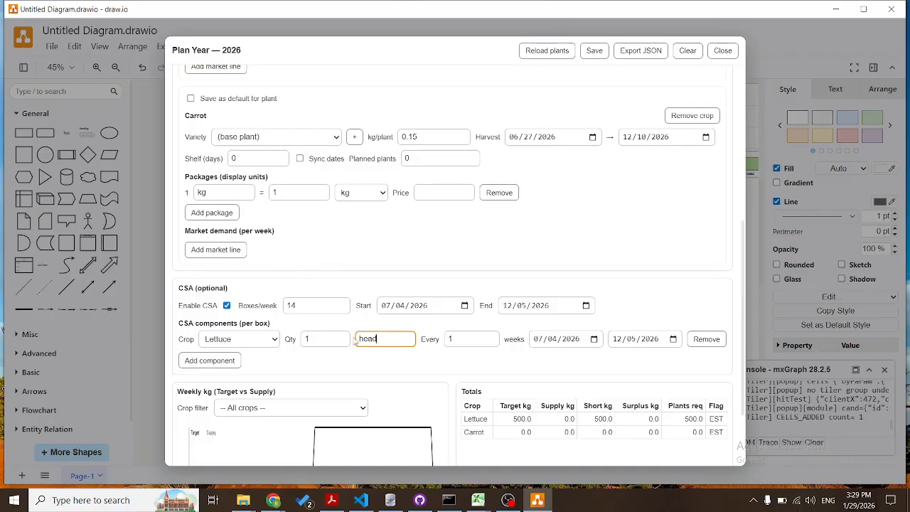
# Add a second package row for Lettuce and define the first one as 1 head = 1 kg with price 4.
pyautogui.scroll(2, 335, 266)
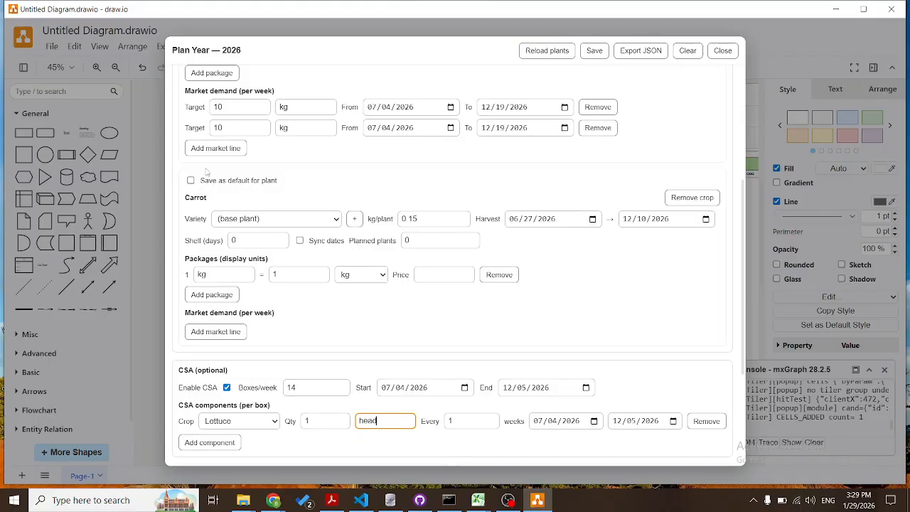
pyautogui.scroll(3, 207, 151)
pyautogui.click(212, 171)
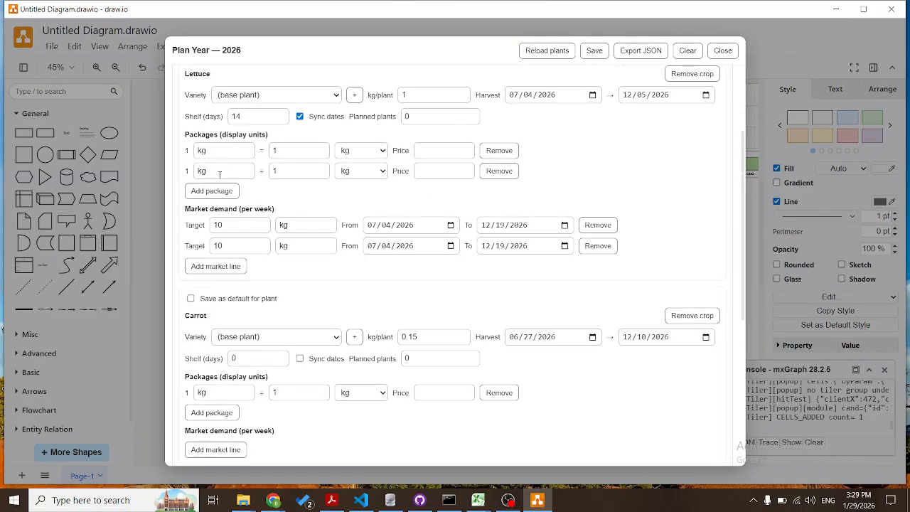
pyautogui.doubleClick(213, 151)
pyautogui.write('head')
pyautogui.click(284, 187)
pyautogui.press('BackSpace')
pyautogui.write('0')
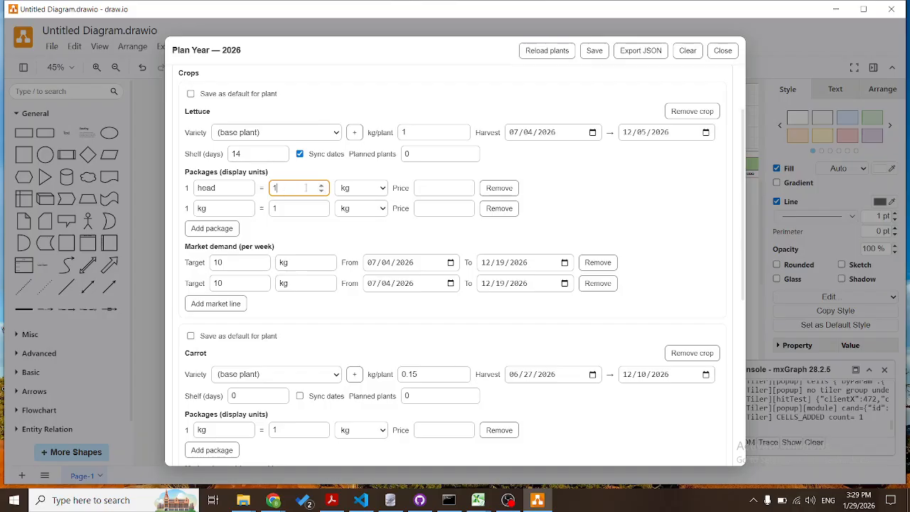
pyautogui.click(456, 190)
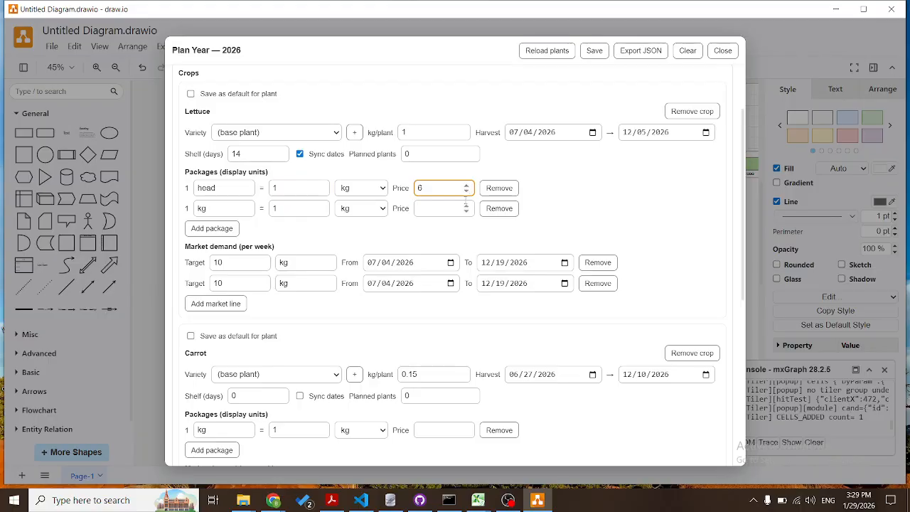
pyautogui.doubleClick(466, 191)
# Define Lettuce's second package as 1 bag = 3 kg and enter its price.
pyautogui.doubleClick(209, 209)
pyautogui.write('ba')
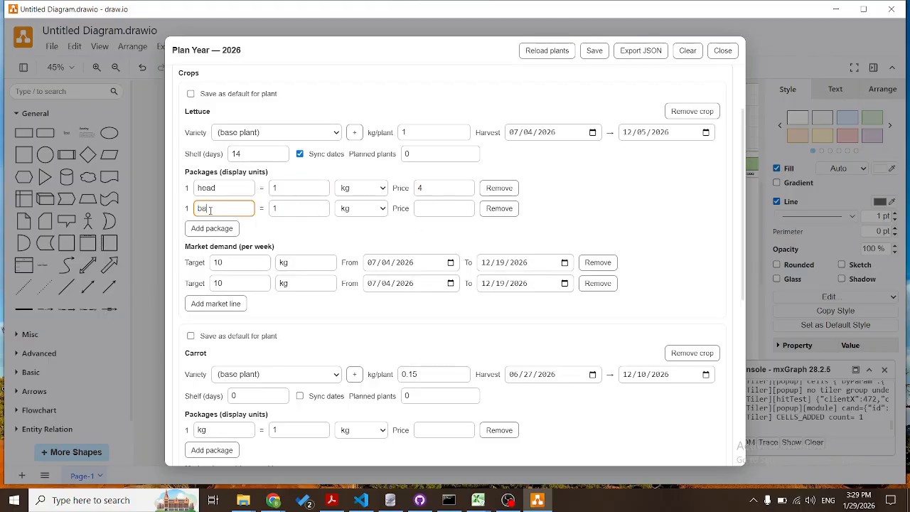
pyautogui.doubleClick(322, 206)
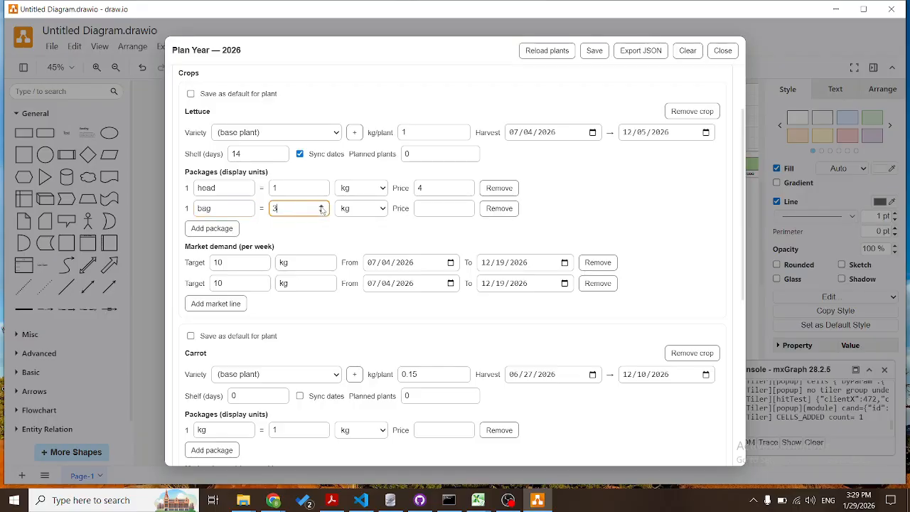
pyautogui.click(467, 205)
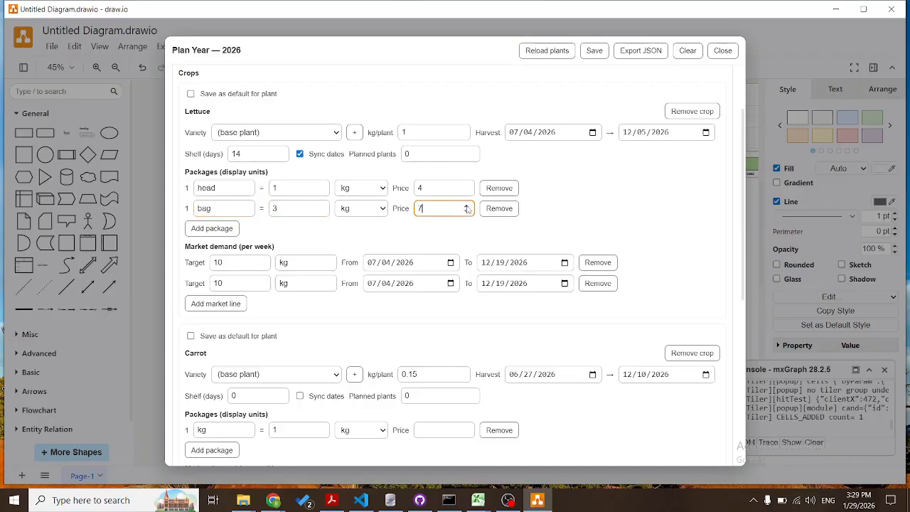
pyautogui.click(467, 205)
pyautogui.click(452, 231)
pyautogui.scroll(-3, 393, 339)
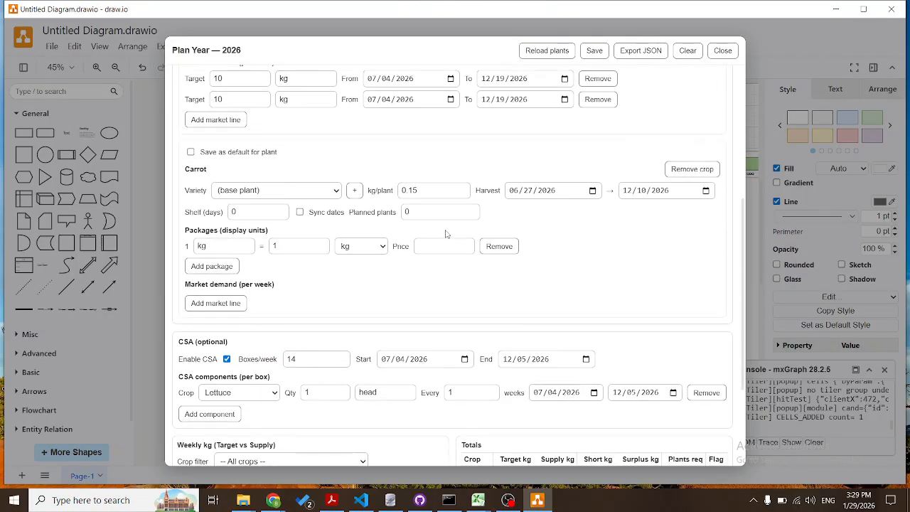
# Examine the weekly target versus supply chart for Lettuce and for Carrot, leaving the crop filter on Lettuce.
pyautogui.scroll(-2, 393, 340)
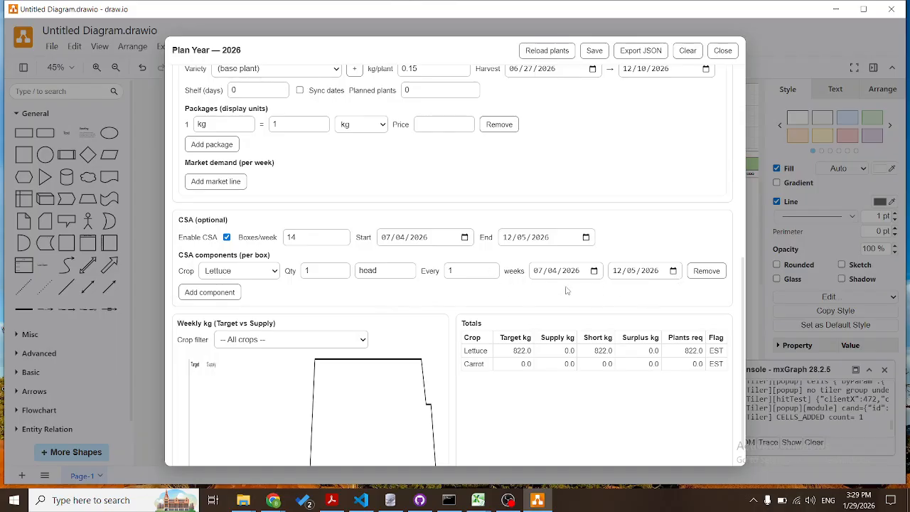
pyautogui.scroll(-1, 348, 312)
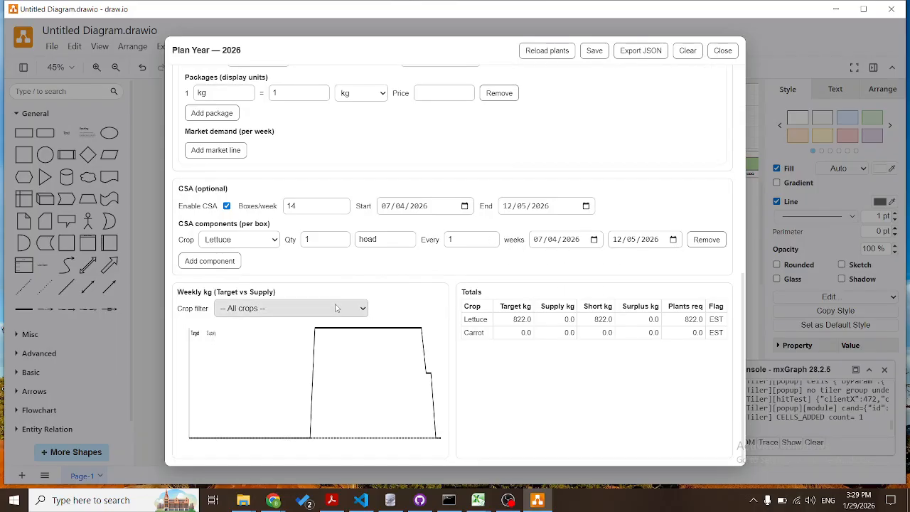
pyautogui.click(337, 308)
pyautogui.click(305, 338)
pyautogui.click(315, 311)
pyautogui.click(308, 352)
pyautogui.click(315, 308)
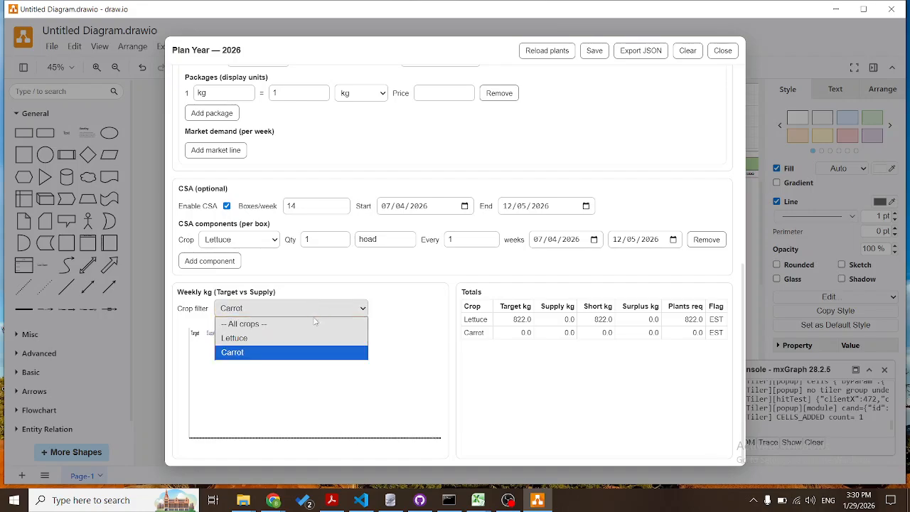
pyautogui.click(314, 338)
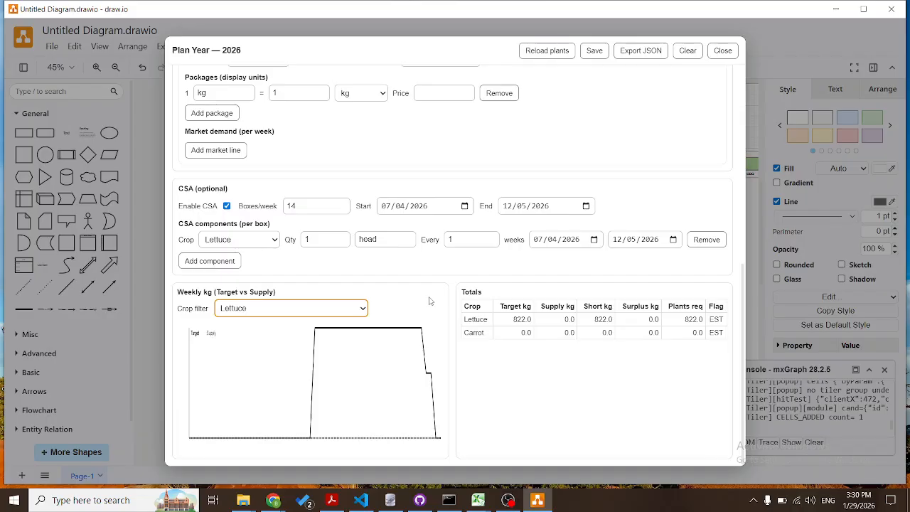
# Set Lettuce's planned plants to 45, then close the 2026 plan after checking the supply chart and totals.
pyautogui.scroll(5, 425, 293)
pyautogui.scroll(4, 459, 223)
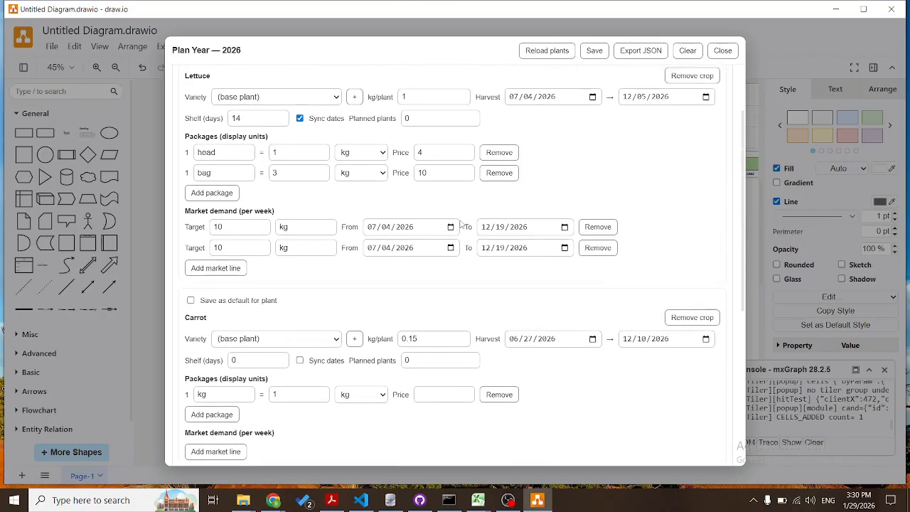
pyautogui.scroll(1, 461, 225)
pyautogui.click(410, 196)
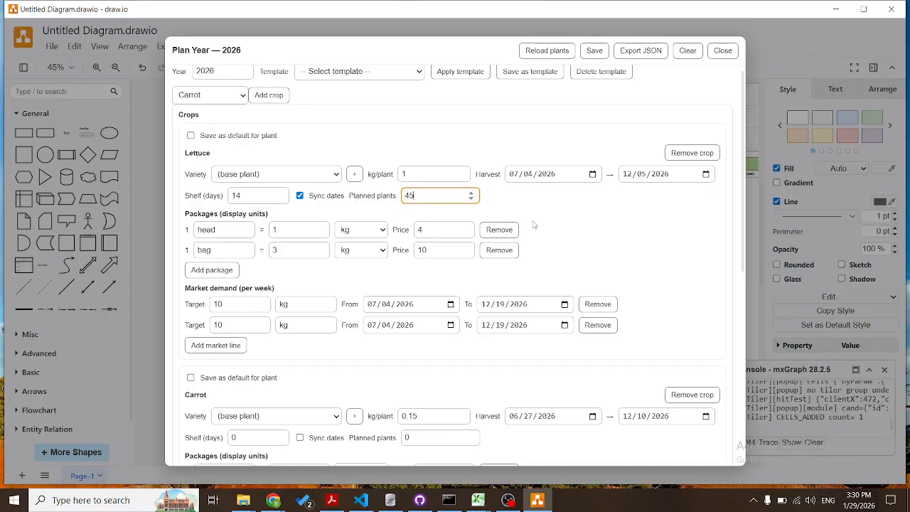
pyautogui.scroll(-5, 547, 240)
pyautogui.scroll(-1, 577, 329)
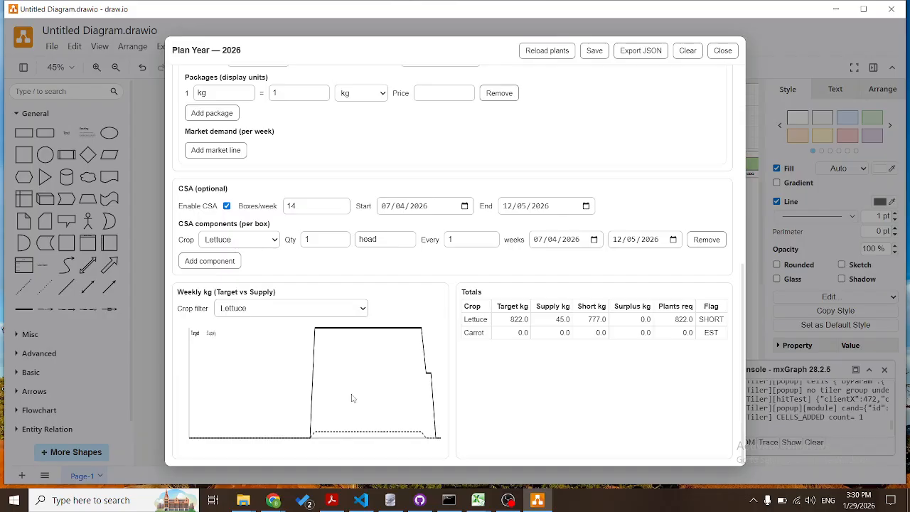
pyautogui.click(718, 56)
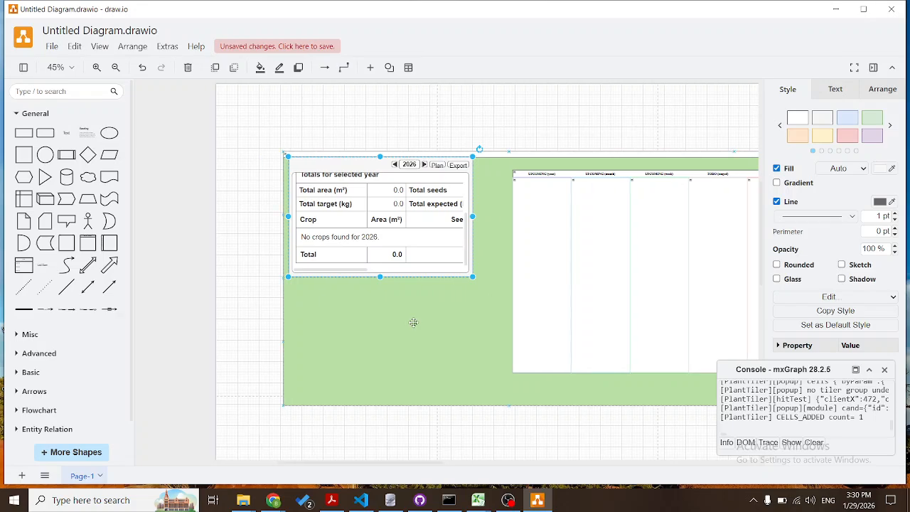
pyautogui.moveTo(417, 327)
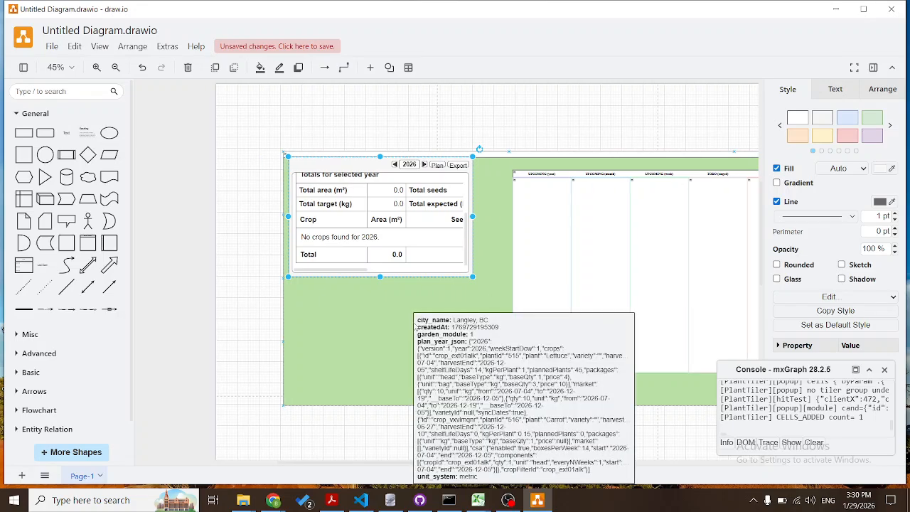
pyautogui.rightClick(327, 324)
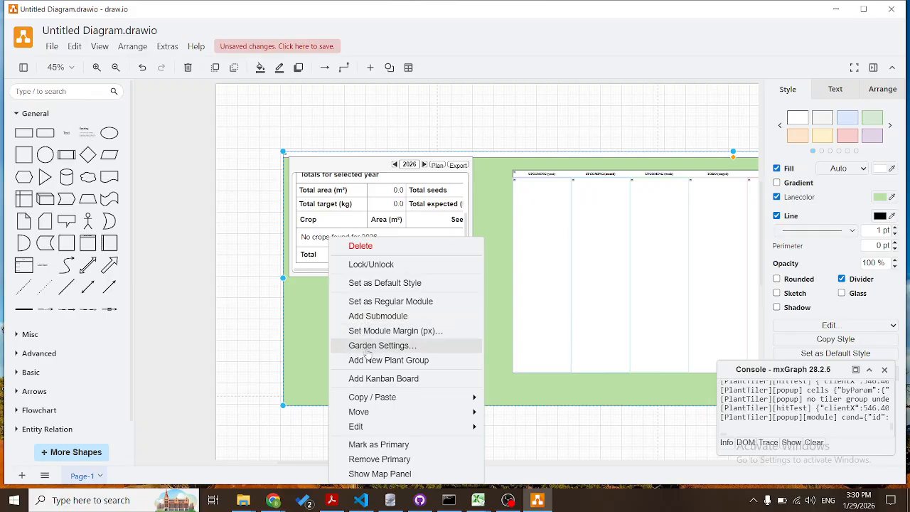
pyautogui.click(304, 342)
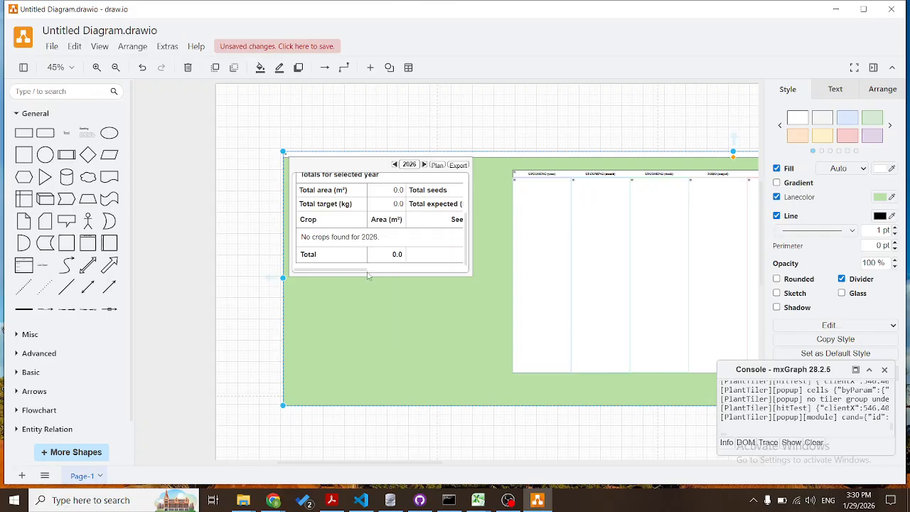
pyautogui.moveTo(327, 286)
pyautogui.rightClick(321, 307)
pyautogui.click(301, 310)
# Add a rectangle below the dashboard in the garden module and stretch it into a tall, narrow bed.
pyautogui.moveTo(24, 133); pyautogui.dragTo(323, 296)
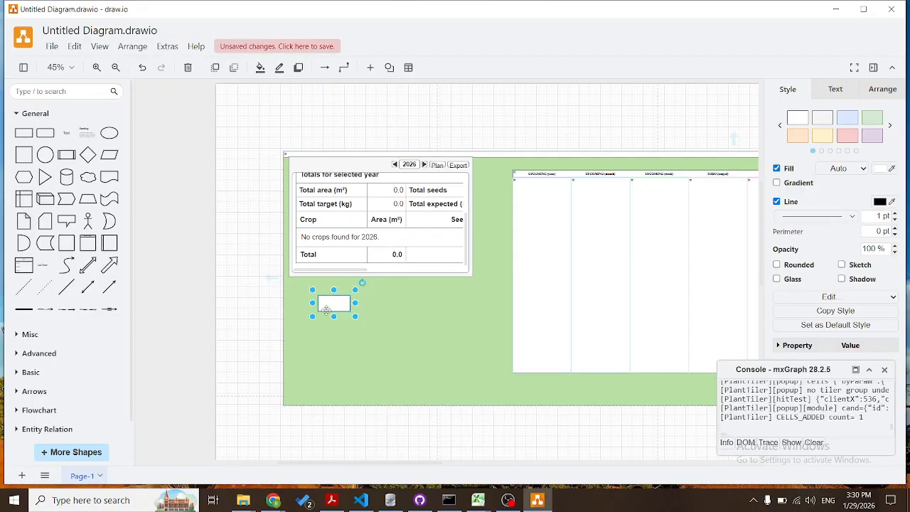
pyautogui.moveTo(354, 316); pyautogui.dragTo(357, 404)
pyautogui.scroll(-1, 355, 380)
# Add a new plant group to the garden module and resize it to cover the tall, narrow rectangle.
pyautogui.click(362, 297)
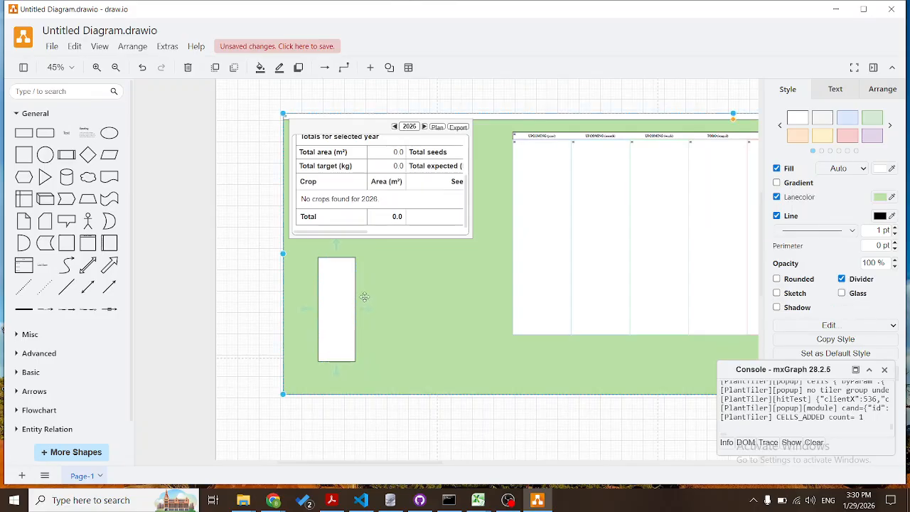
pyautogui.rightClick(363, 297)
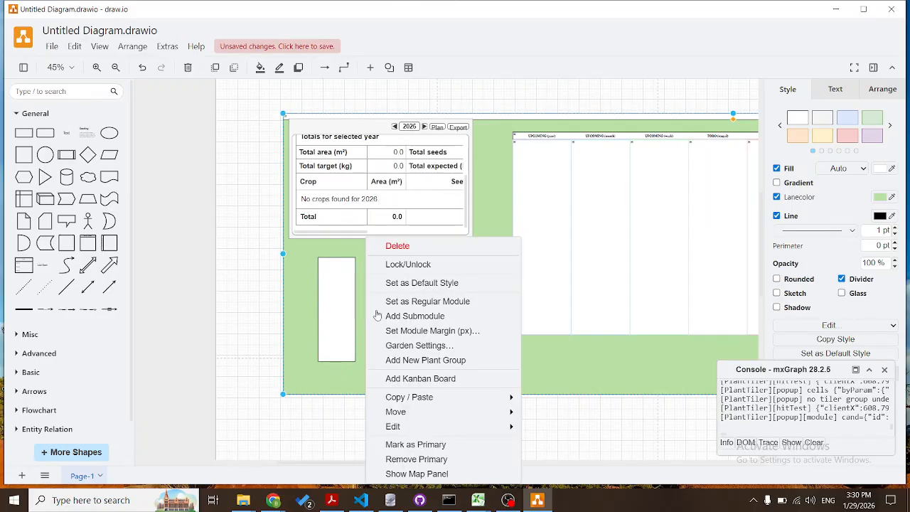
pyautogui.click(404, 359)
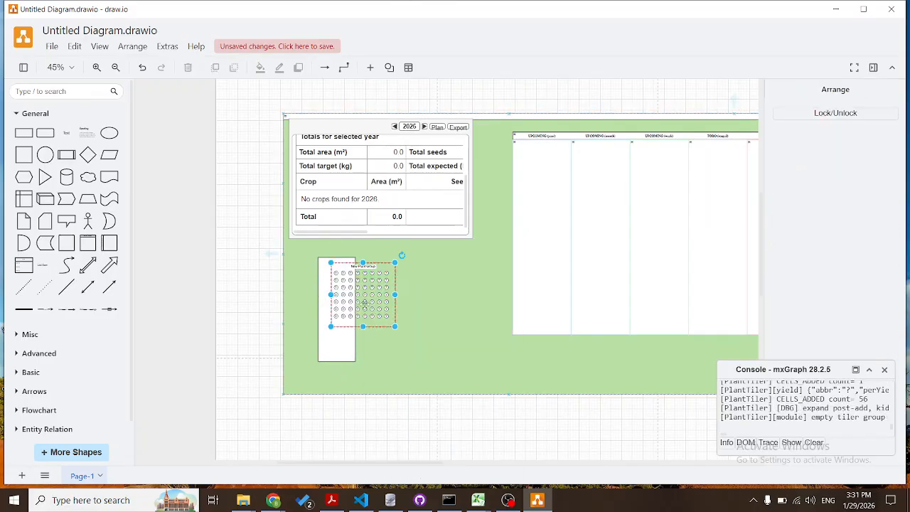
pyautogui.moveTo(395, 326); pyautogui.dragTo(355, 362)
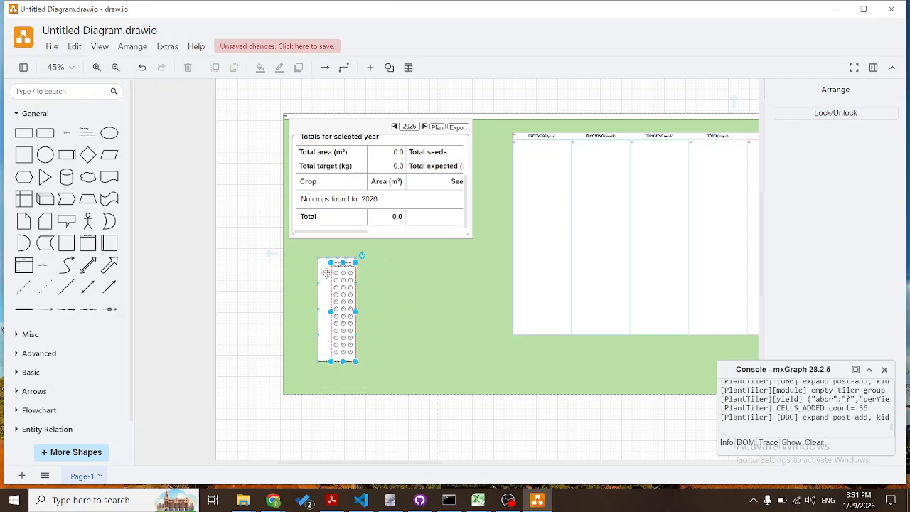
pyautogui.moveTo(330, 263); pyautogui.dragTo(319, 262)
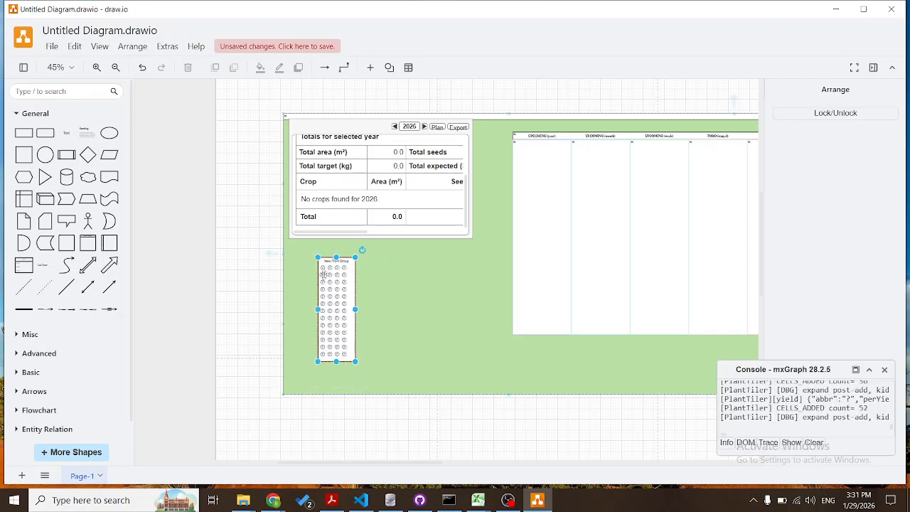
pyautogui.moveTo(354, 309); pyautogui.dragTo(358, 310)
# Open the new plant group's schedule settings and select Lettuce (LET) as the plant.
pyautogui.rightClick(344, 306)
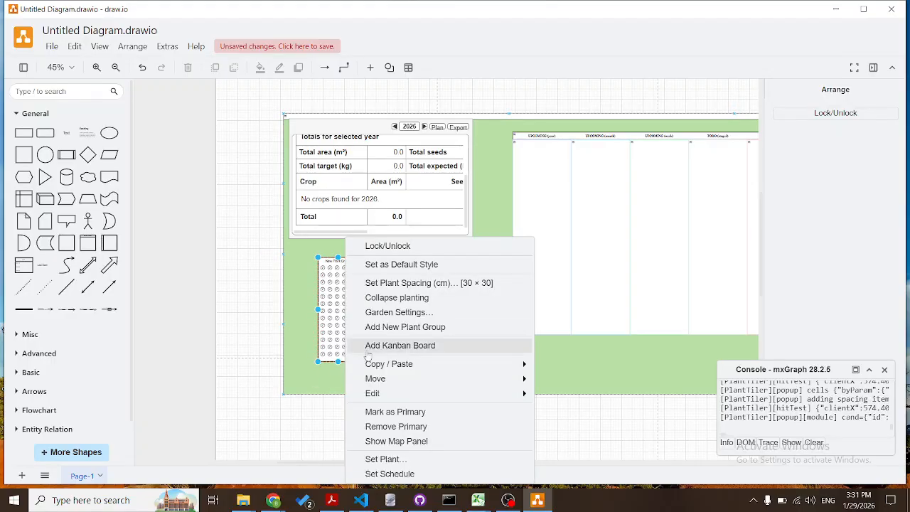
pyautogui.click(406, 475)
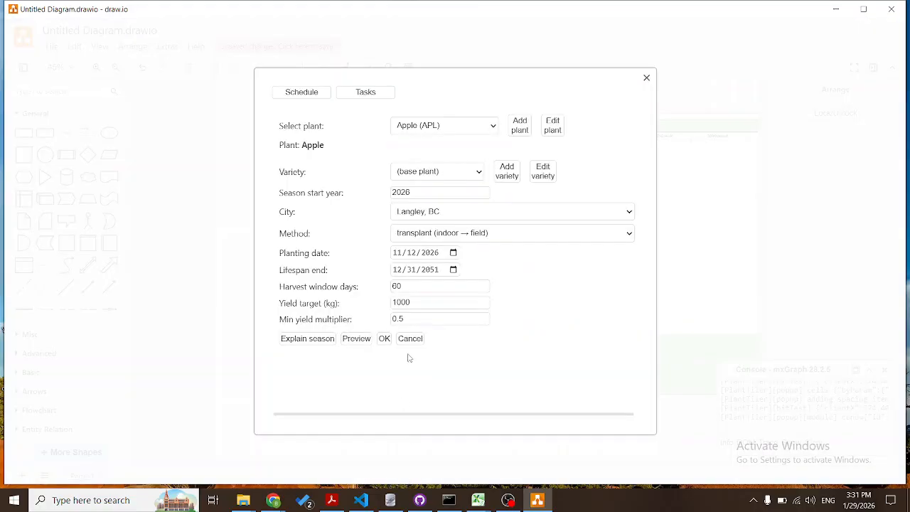
pyautogui.click(406, 128)
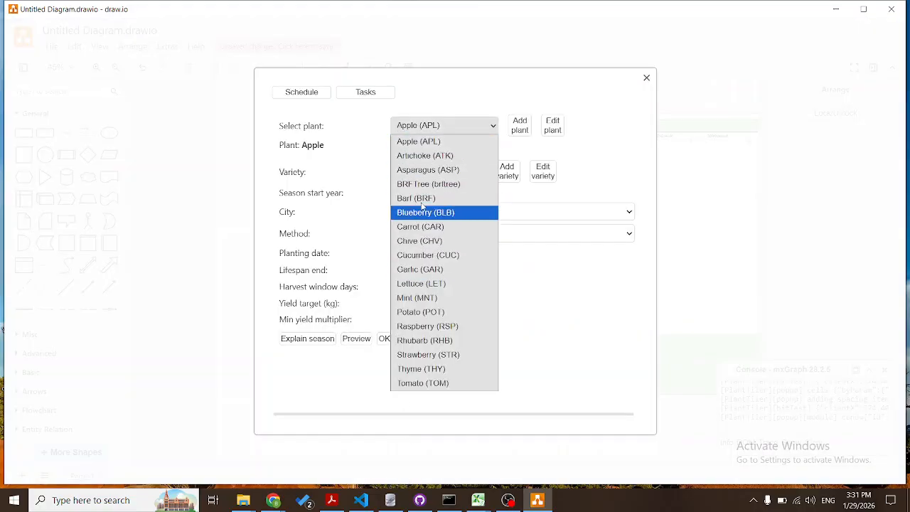
pyautogui.click(420, 287)
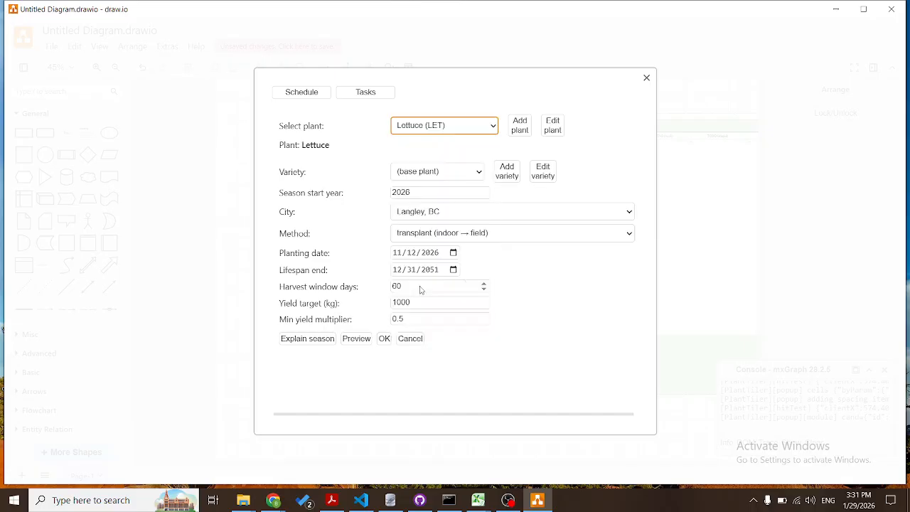
# Choose the Barf variety for Lettuce and look through its override settings without editing them.
pyautogui.click(437, 172)
pyautogui.click(431, 204)
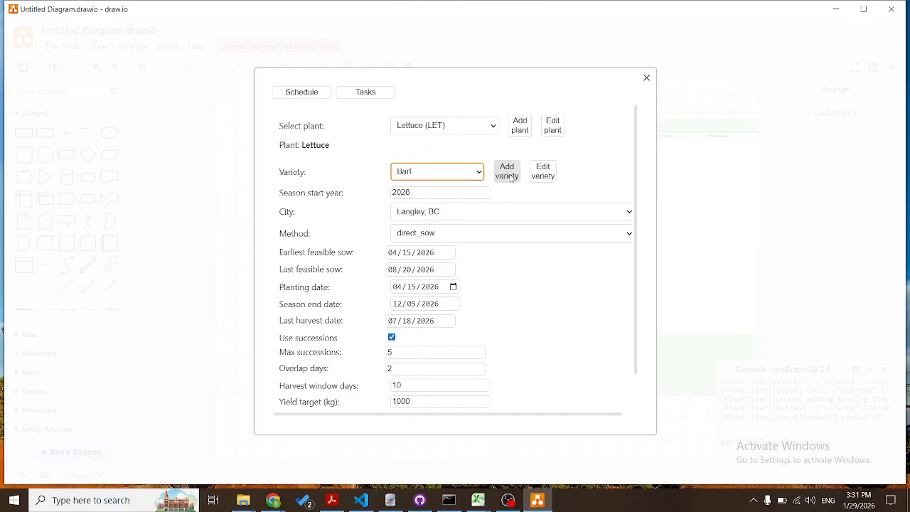
pyautogui.click(542, 172)
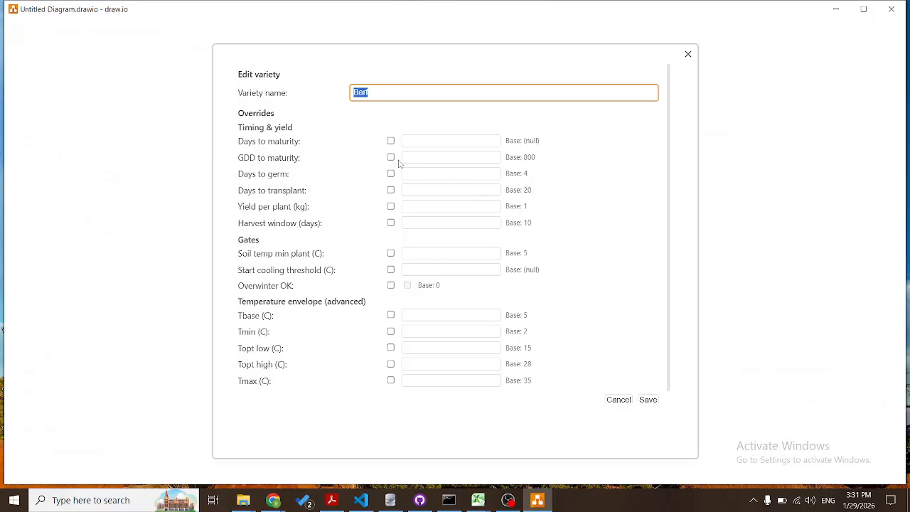
pyautogui.click(687, 54)
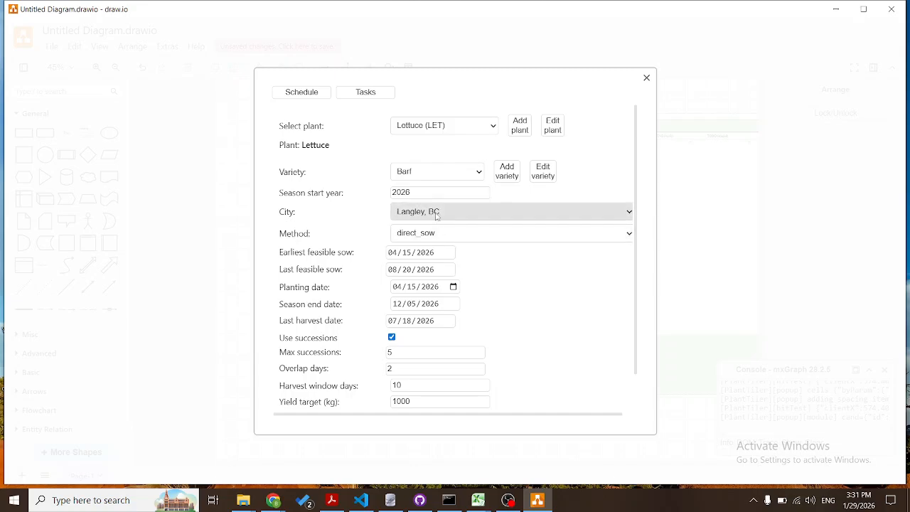
# Set the method to transplant (indoor → field) and use successions with a maximum of 10 and 10 overlap days.
pyautogui.click(443, 240)
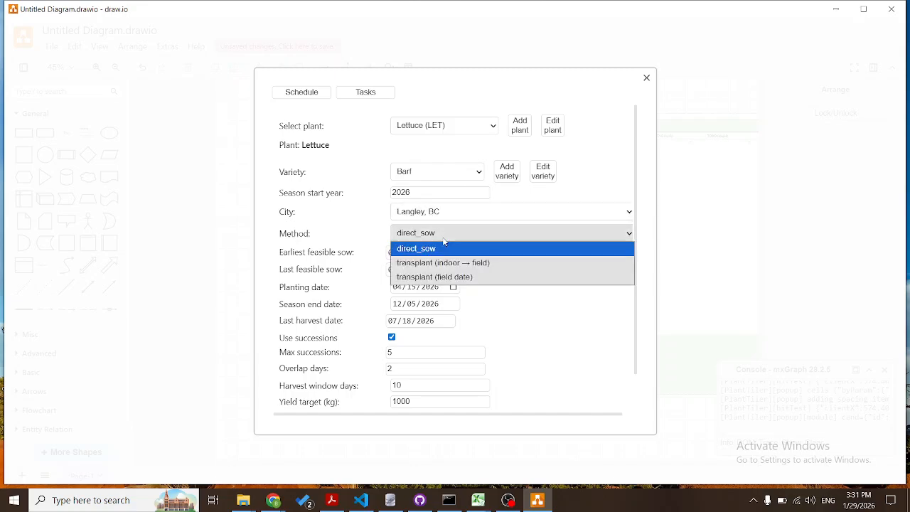
pyautogui.click(444, 262)
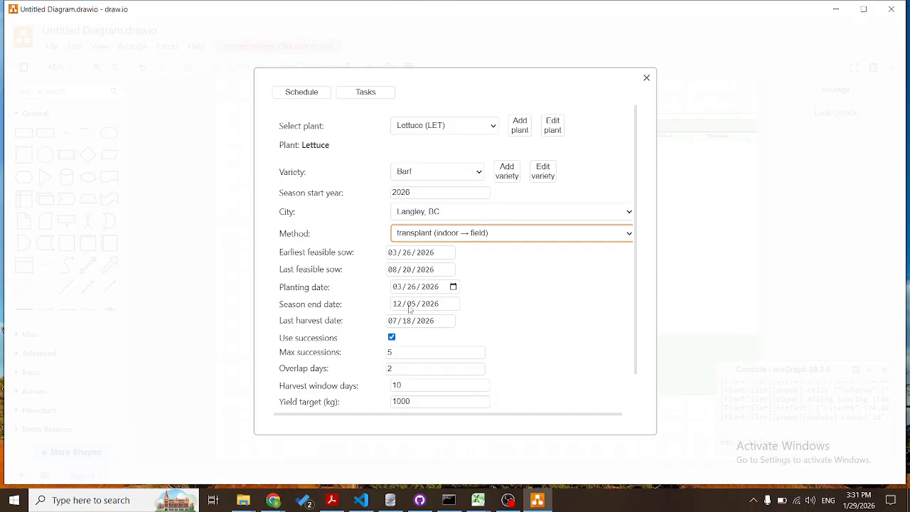
pyautogui.scroll(-1, 476, 321)
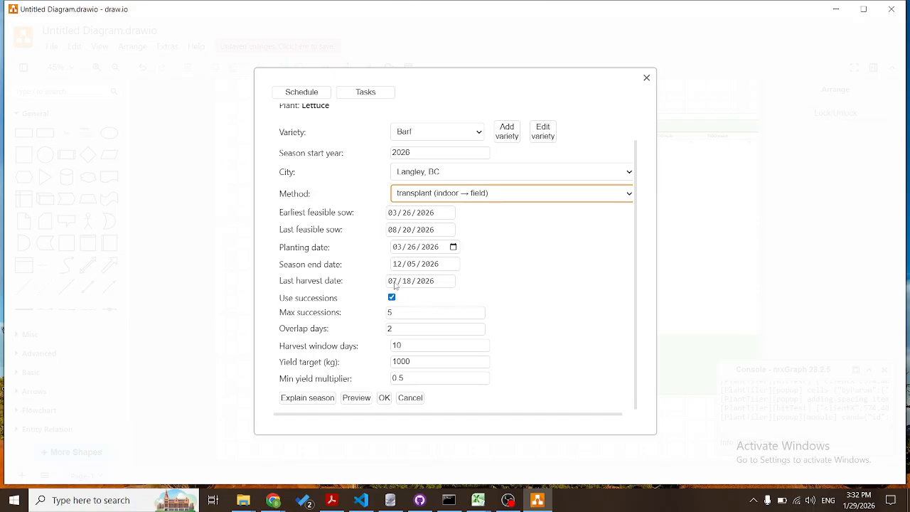
pyautogui.click(391, 298)
pyautogui.click(392, 329)
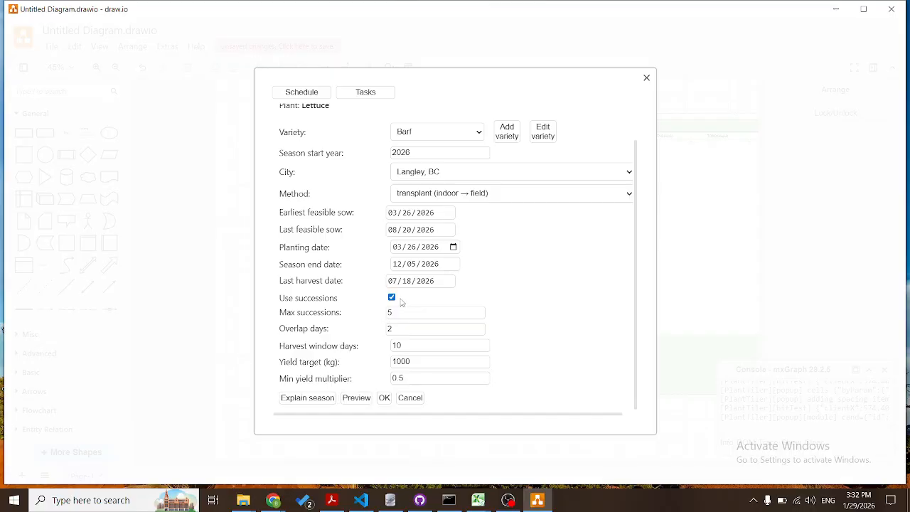
pyautogui.click(480, 311)
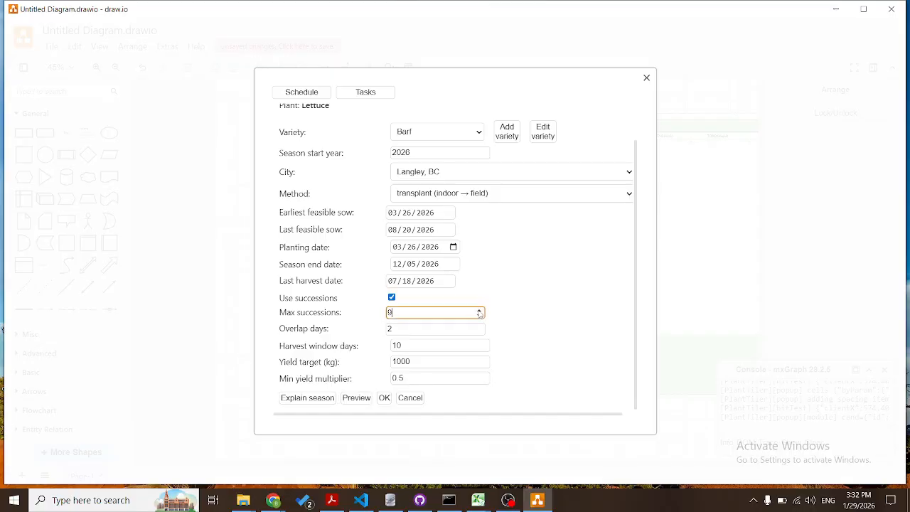
pyautogui.click(479, 311)
pyautogui.click(479, 326)
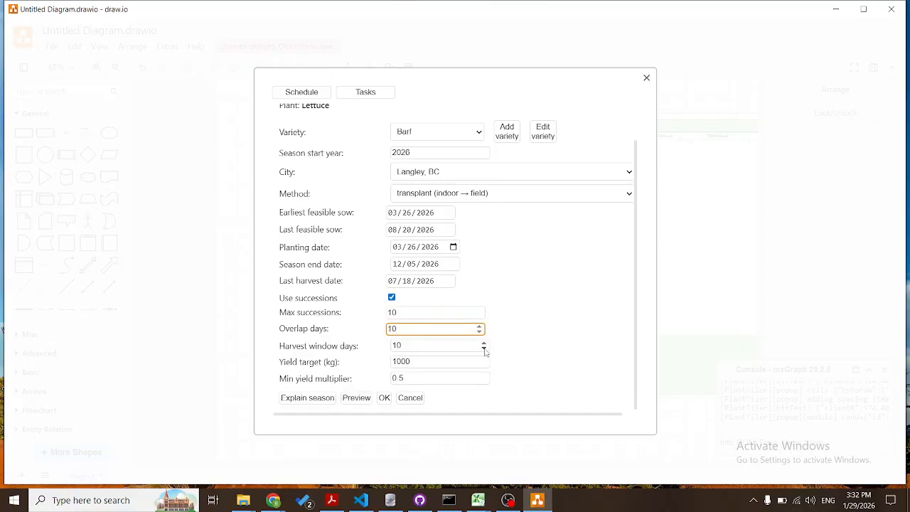
# Set the Lettuce schedule's harvest window to 7 days.
pyautogui.click(483, 348)
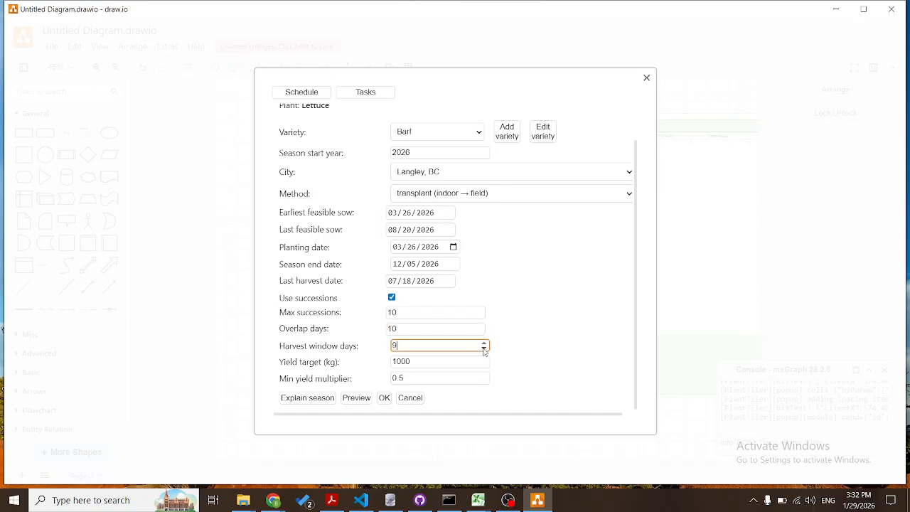
pyautogui.click(484, 344)
pyautogui.click(516, 350)
pyautogui.moveTo(419, 362); pyautogui.dragTo(382, 366)
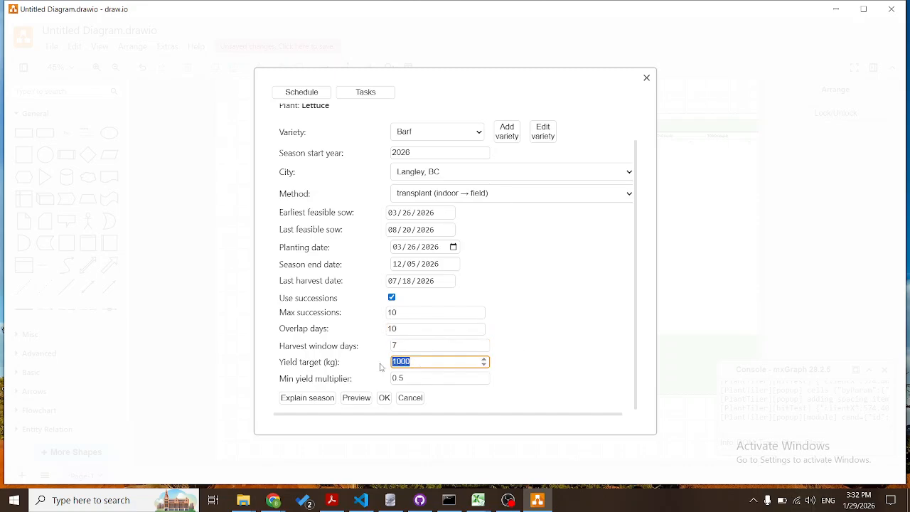
pyautogui.click(380, 367)
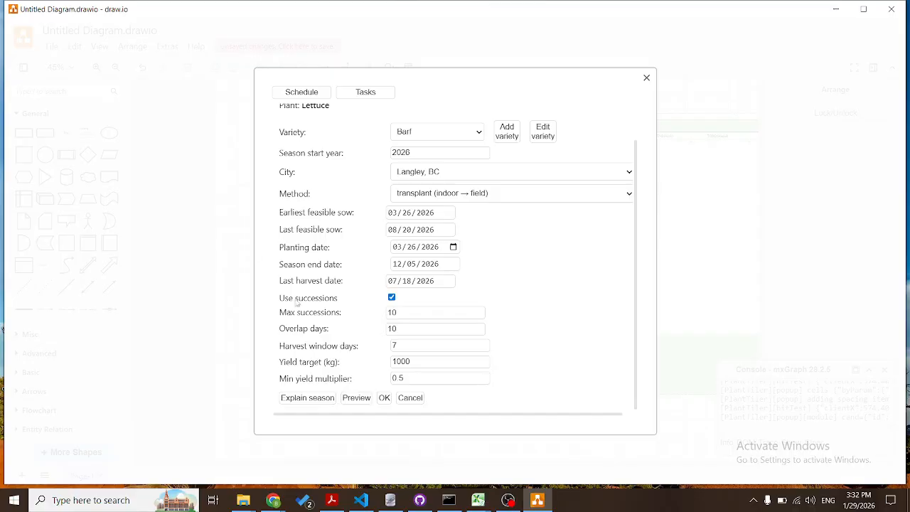
# Set the minimum yield multiplier to 0.9 and view the season explanation.
pyautogui.click(405, 379)
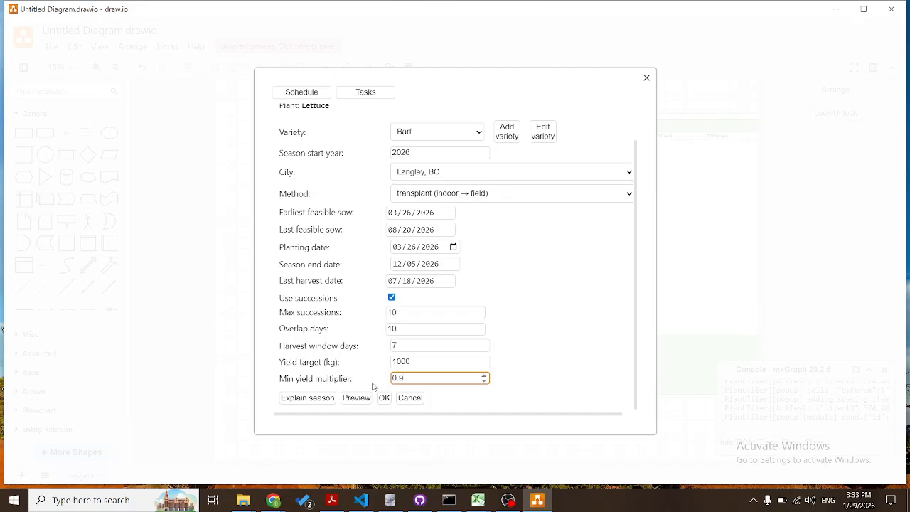
pyautogui.click(324, 403)
pyautogui.click(525, 246)
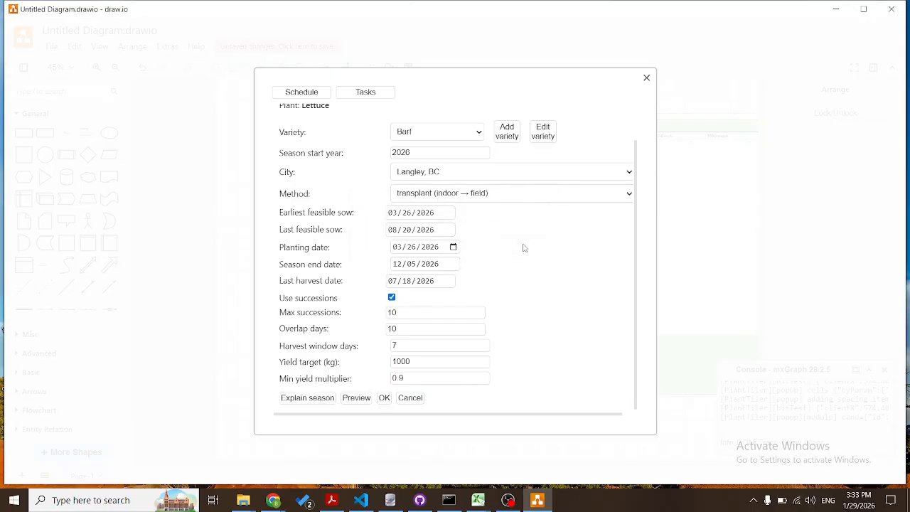
# Try to preview the Lettuce succession schedule and apply it with the current settings.
pyautogui.click(356, 397)
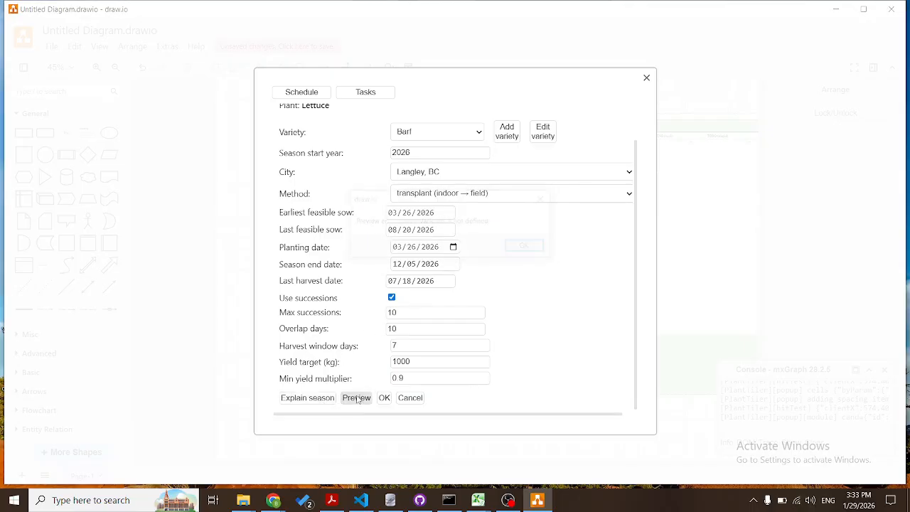
pyautogui.click(527, 247)
pyautogui.click(385, 398)
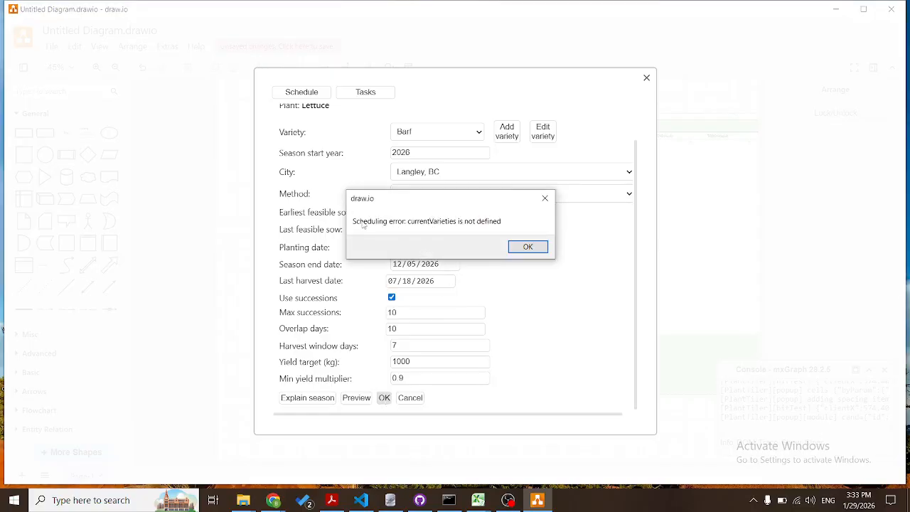
pyautogui.click(530, 248)
pyautogui.scroll(1, 502, 361)
pyautogui.scroll(-1, 502, 362)
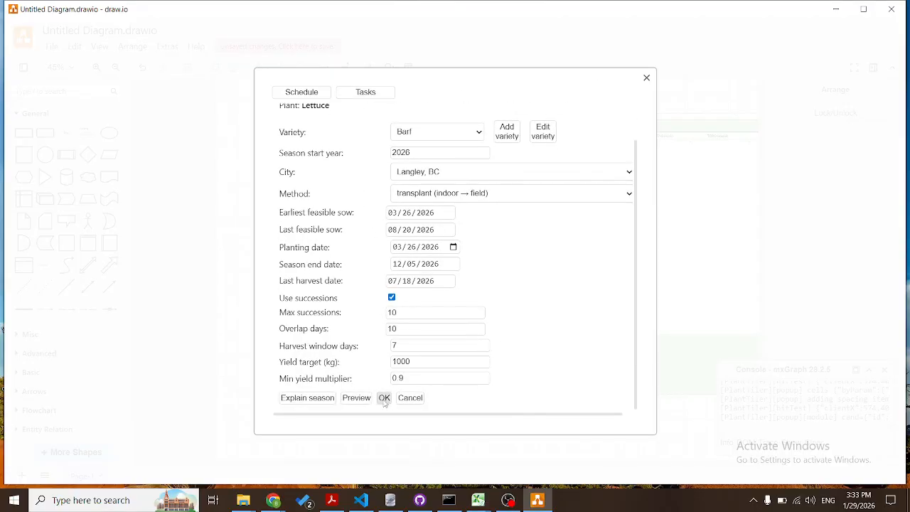
# Review the Lettuce task list and the Harvest task's start and repeat options without saving any changes.
pyautogui.click(365, 93)
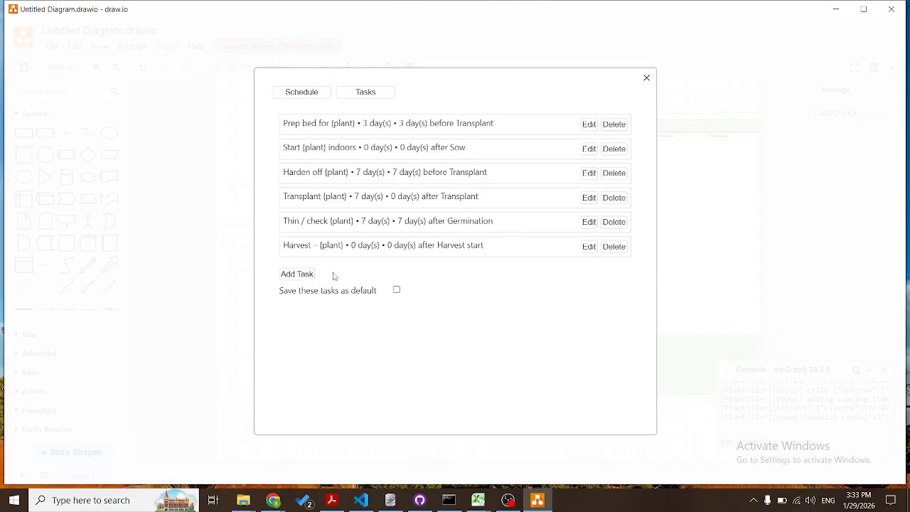
pyautogui.click(587, 246)
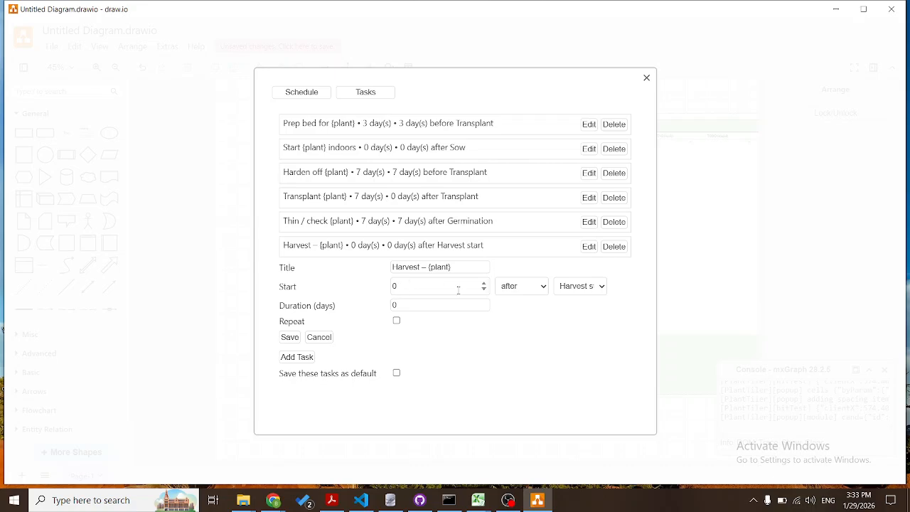
pyautogui.click(575, 287)
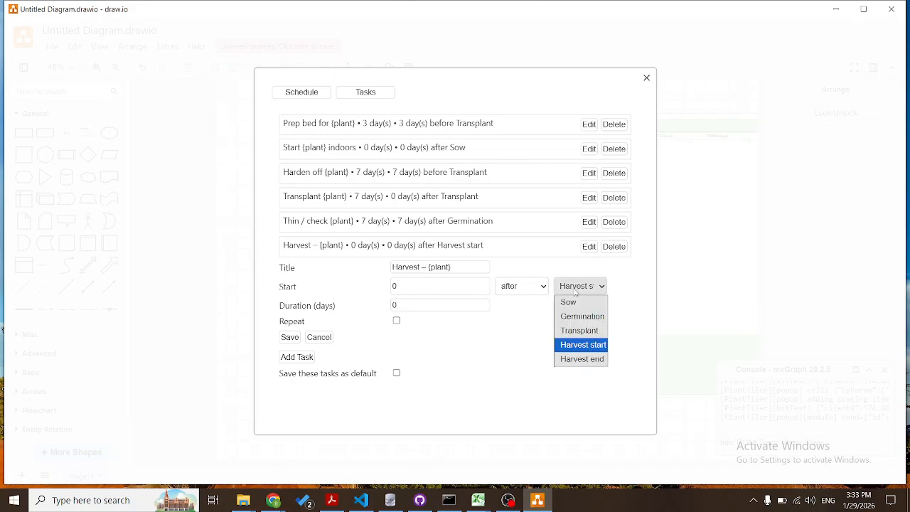
pyautogui.click(575, 290)
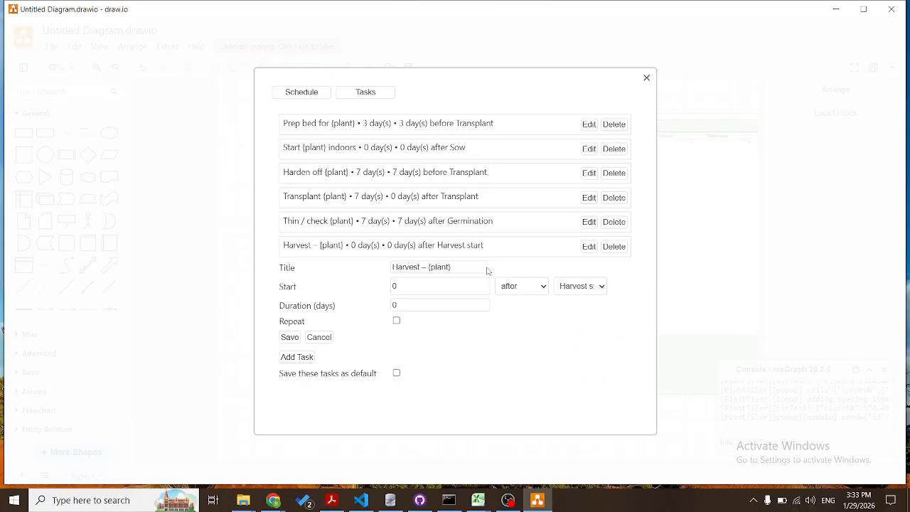
pyautogui.click(577, 288)
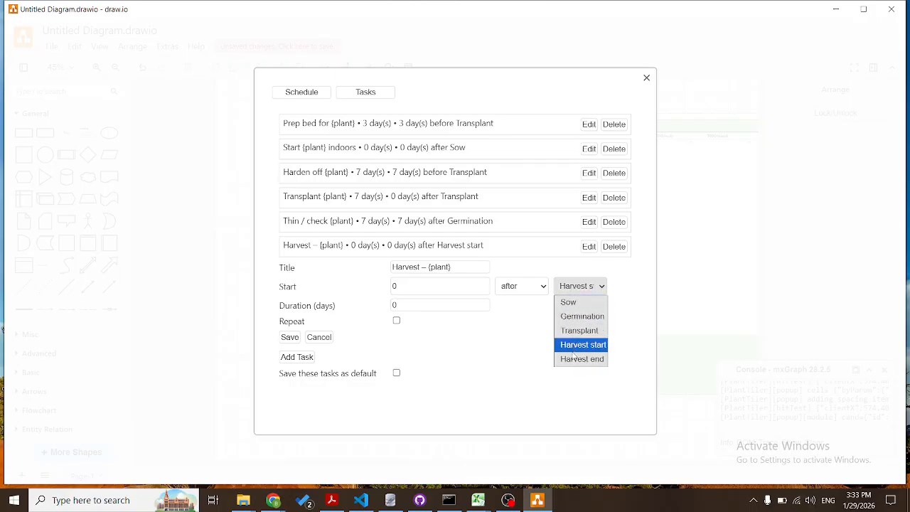
pyautogui.click(520, 323)
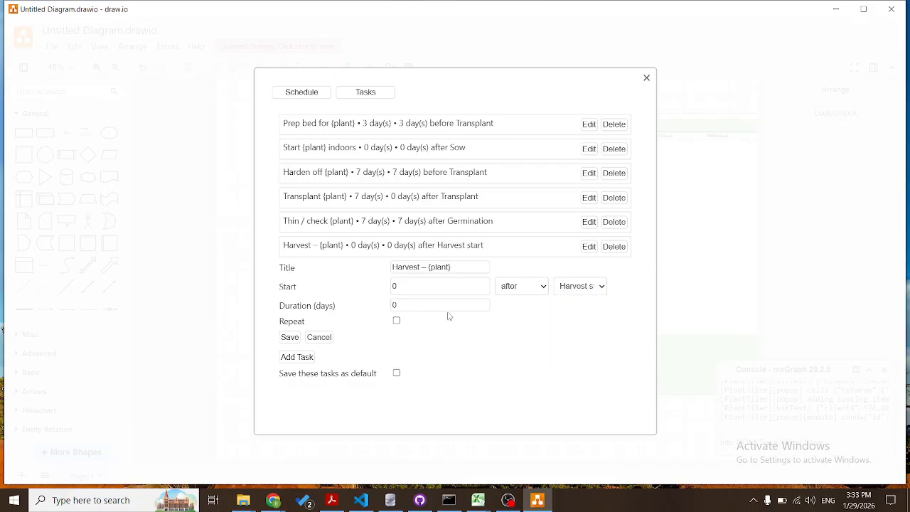
pyautogui.click(396, 321)
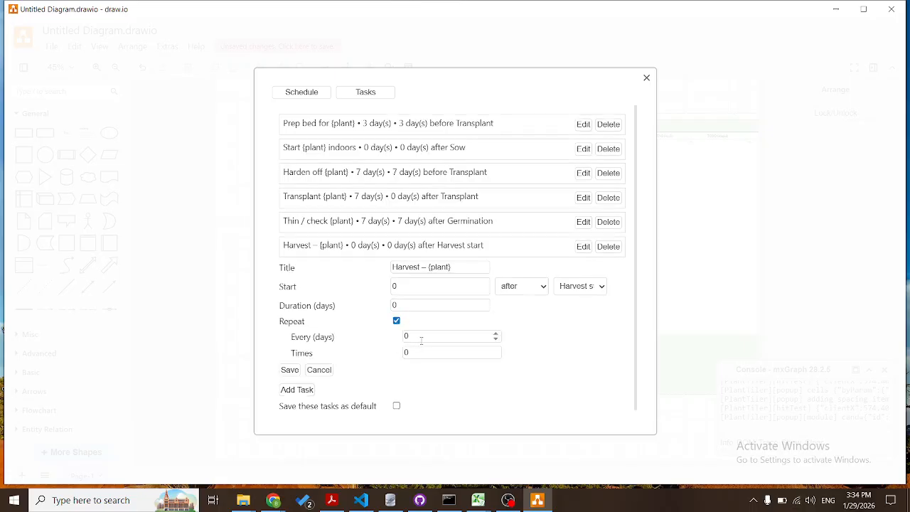
pyautogui.click(318, 370)
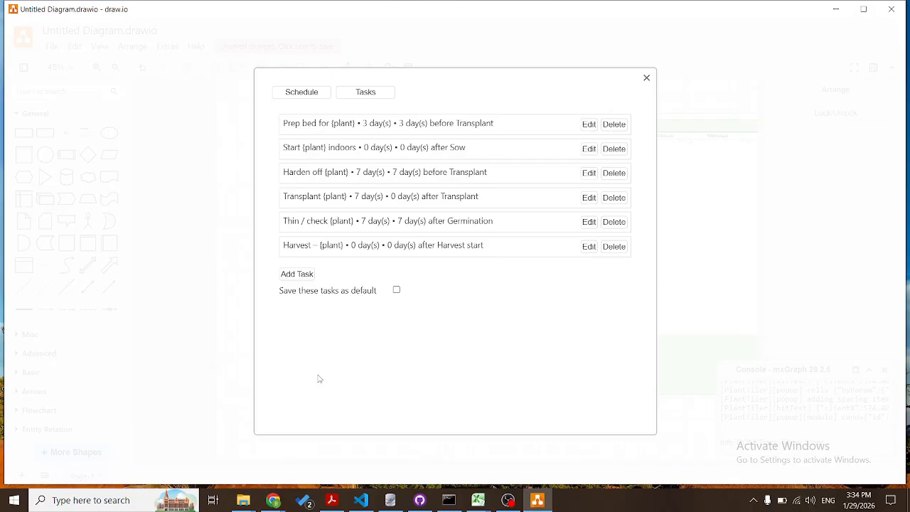
# Add an untitled repeating task starting 3 days after Germination with a duration of 1 day.
pyautogui.click(304, 275)
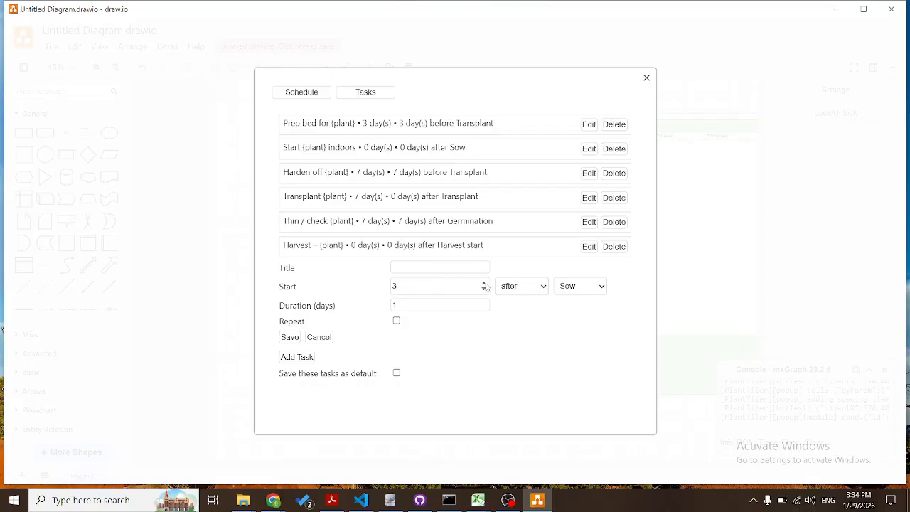
pyautogui.click(576, 286)
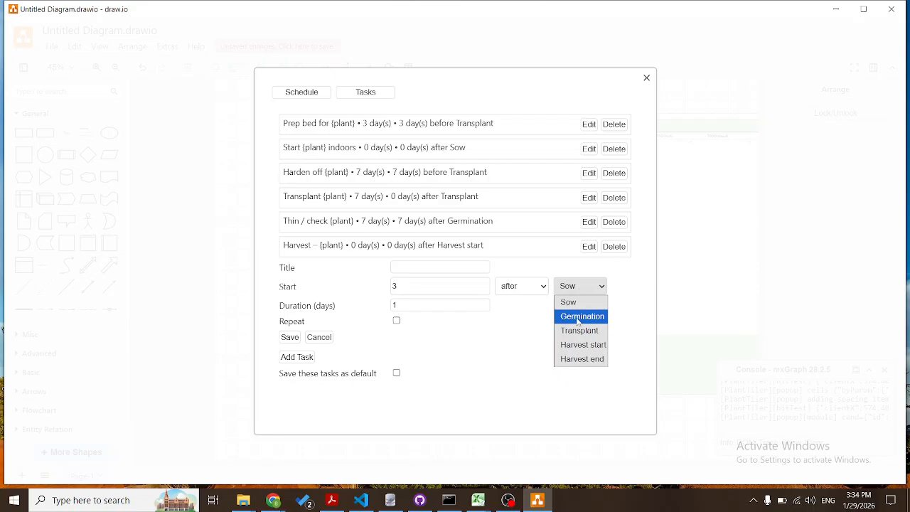
pyautogui.click(577, 317)
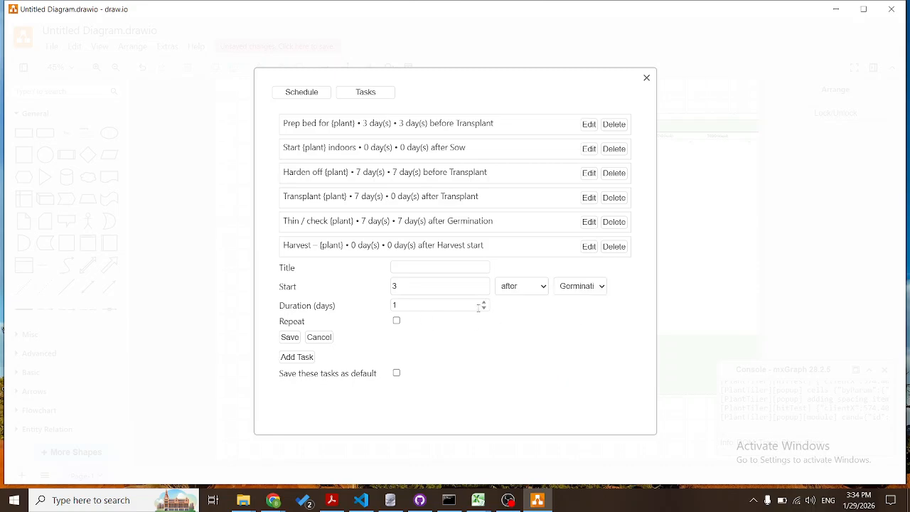
pyautogui.click(396, 320)
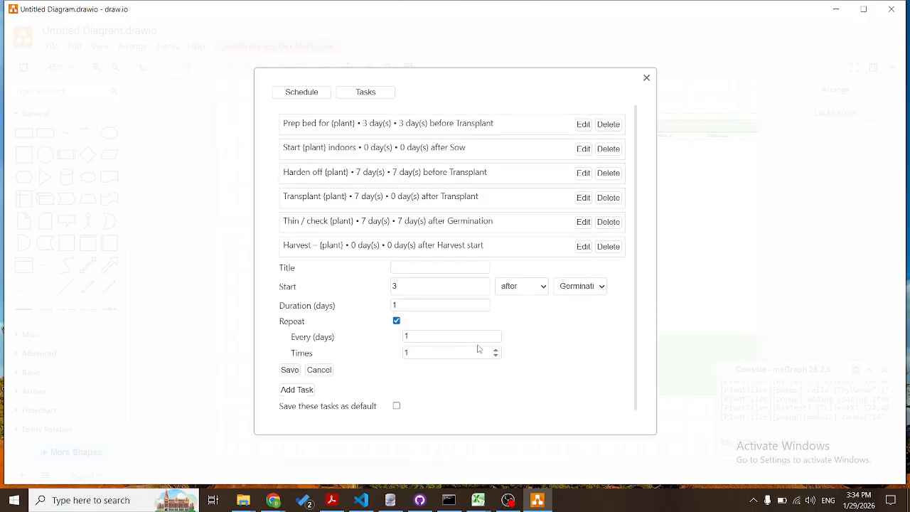
pyautogui.click(496, 333)
pyautogui.click(496, 334)
pyautogui.click(496, 334)
pyautogui.click(289, 370)
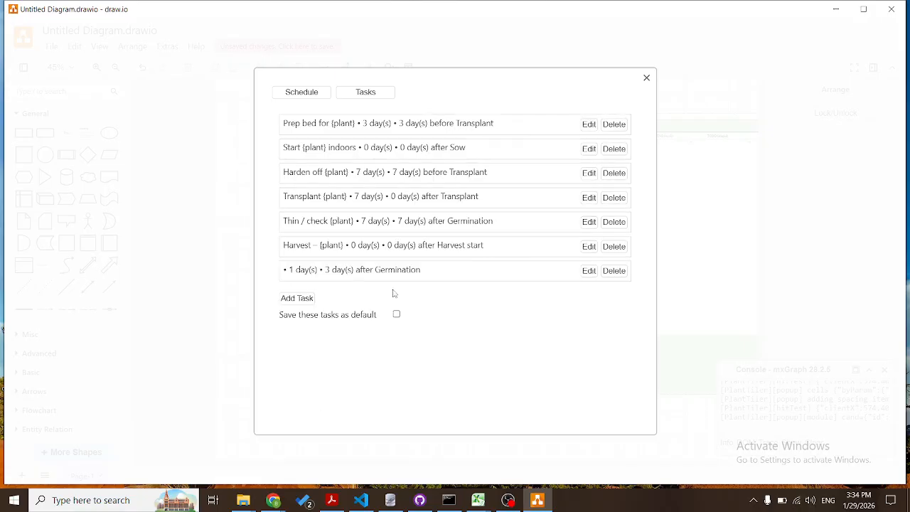
# Mark the tasks to save as default, return to the schedule settings and close them without applying.
pyautogui.click(396, 315)
pyautogui.click(300, 93)
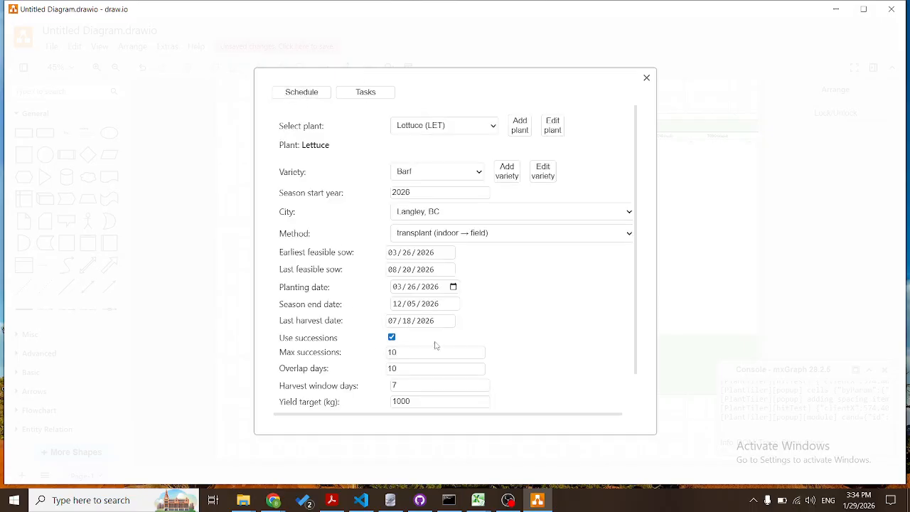
pyautogui.scroll(-2, 436, 344)
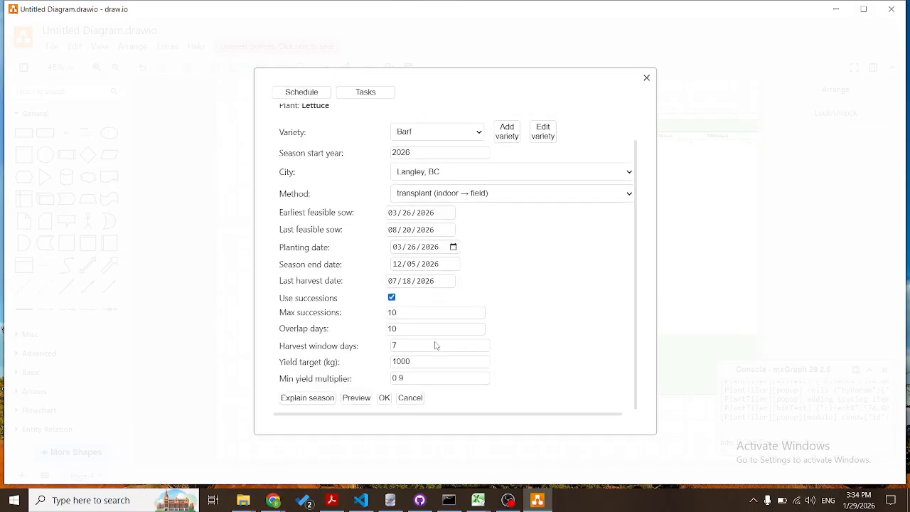
pyautogui.click(647, 78)
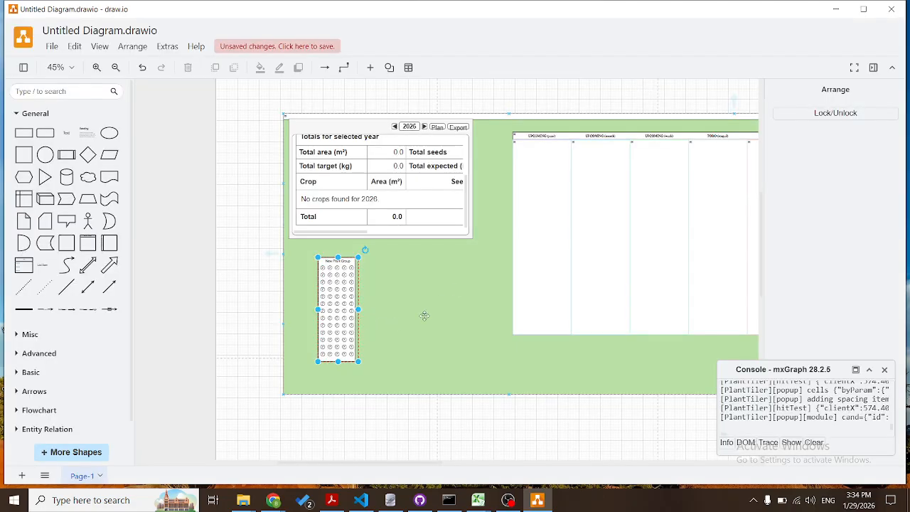
# Reload the editor and open the existing diagram 1 module tester.
pyautogui.hscroll(1, 514, 292)
pyautogui.scroll(1, 345, 299)
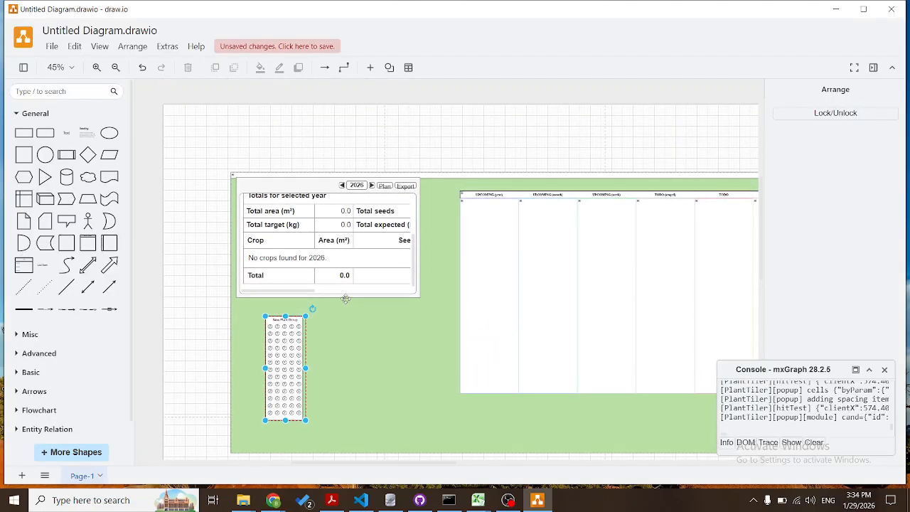
pyautogui.scroll(-1, 345, 298)
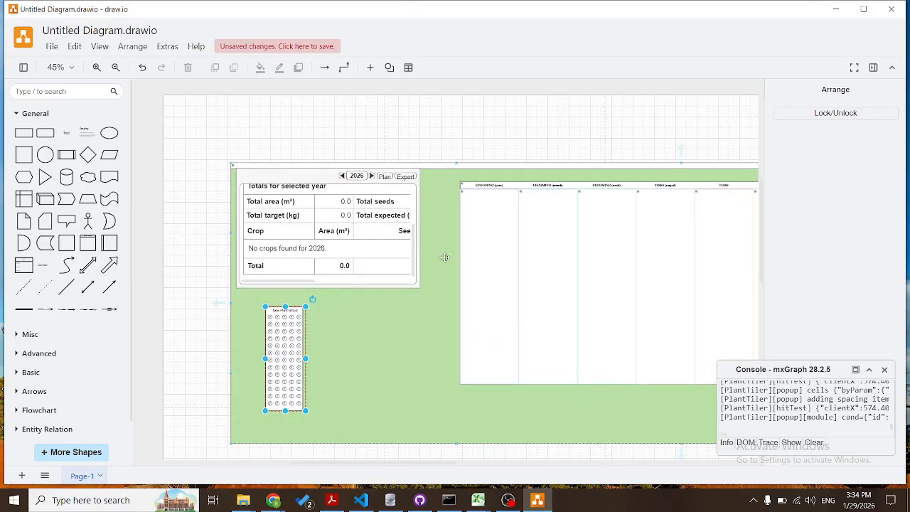
pyautogui.moveTo(493, 233)
pyautogui.click(379, 154)
pyautogui.hotkey('ctrl', 'r')
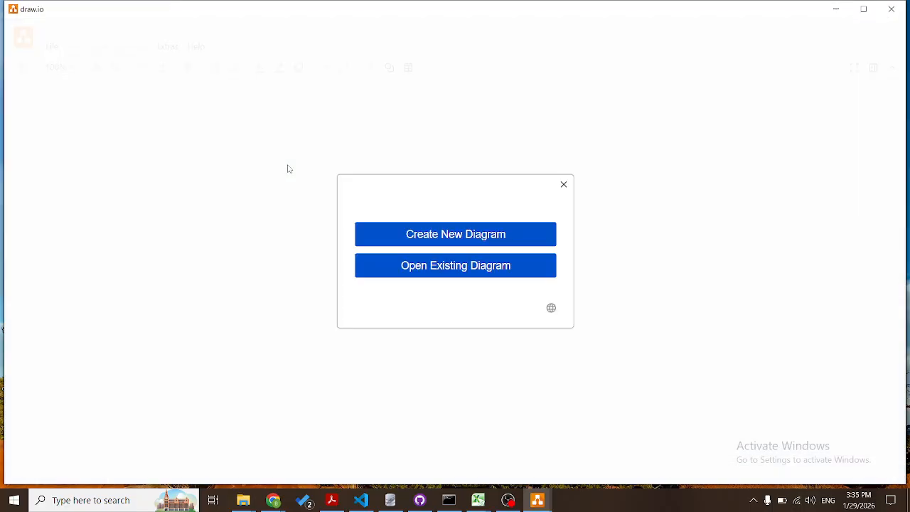
pyautogui.click(404, 269)
pyautogui.doubleClick(228, 200)
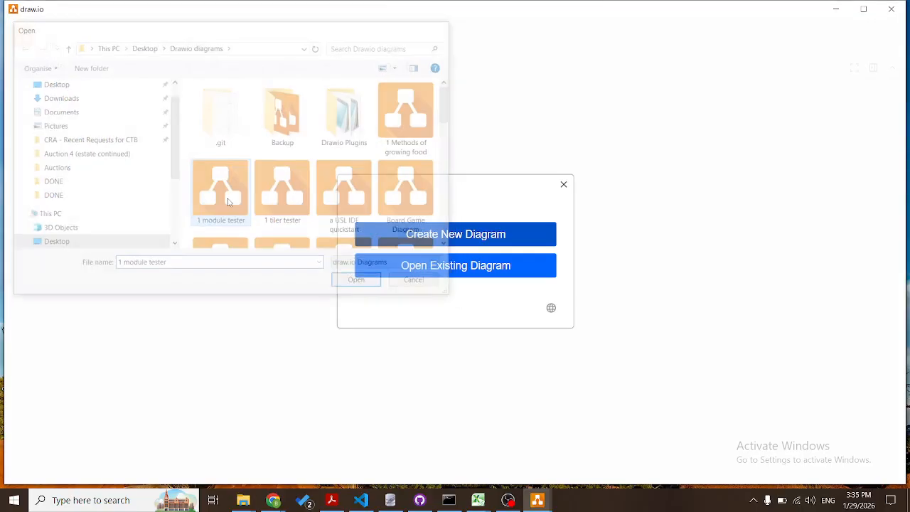
# Examine the module's Lettuce groups and the task cards on its Kanban board.
pyautogui.hscroll(4, 437, 238)
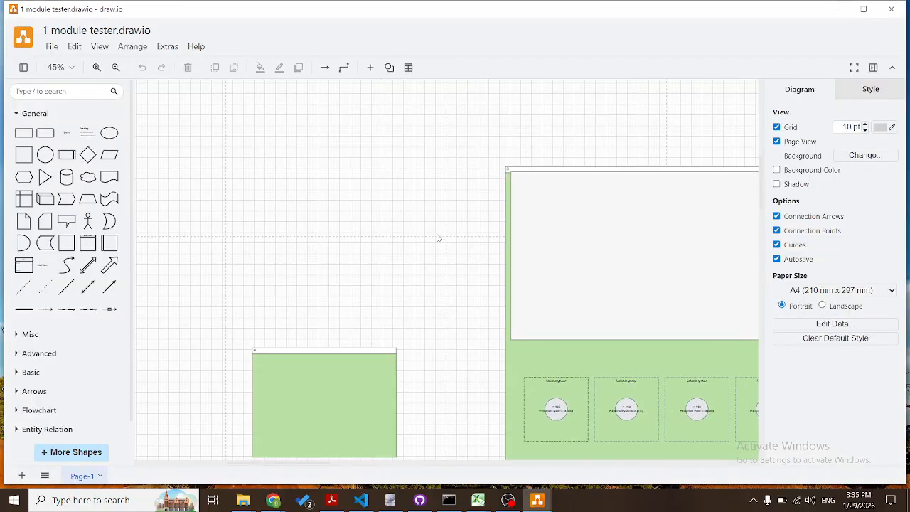
pyautogui.scroll(-6, 436, 238)
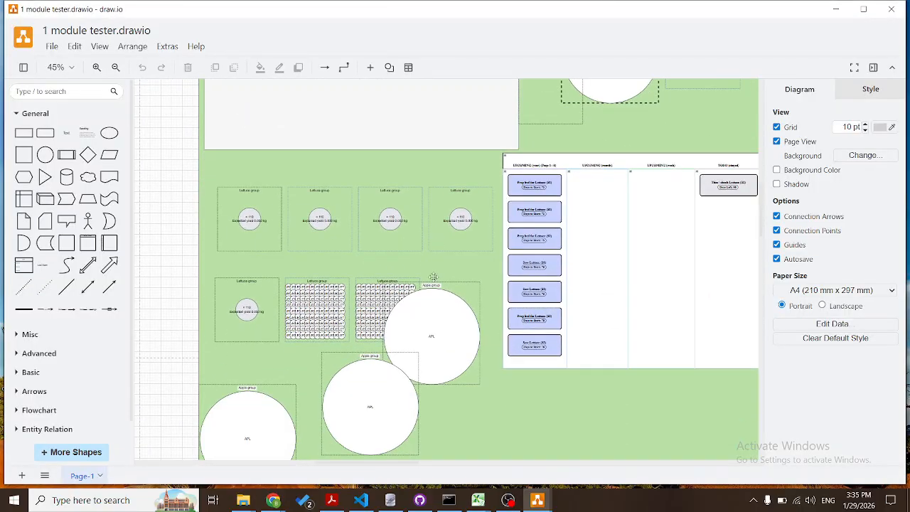
pyautogui.click(398, 237)
pyautogui.moveTo(399, 240)
pyautogui.scroll(3, 368, 240)
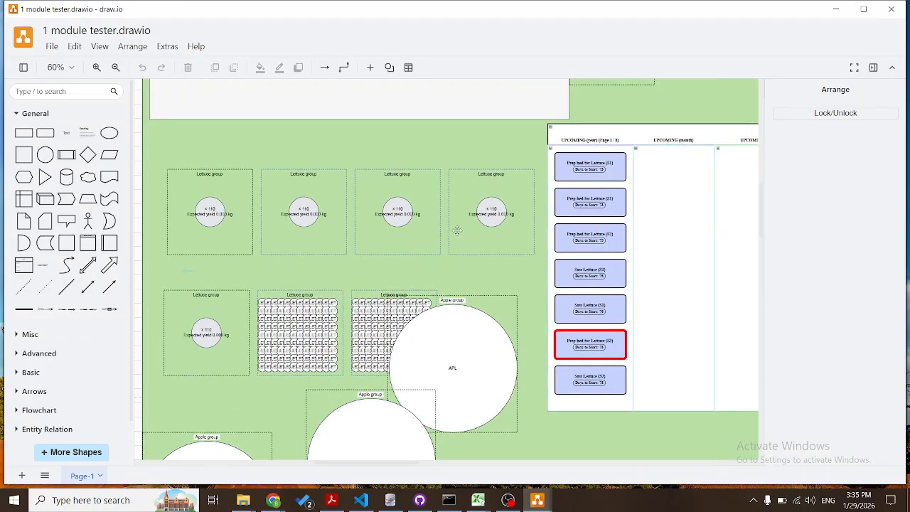
pyautogui.hscroll(6, 477, 231)
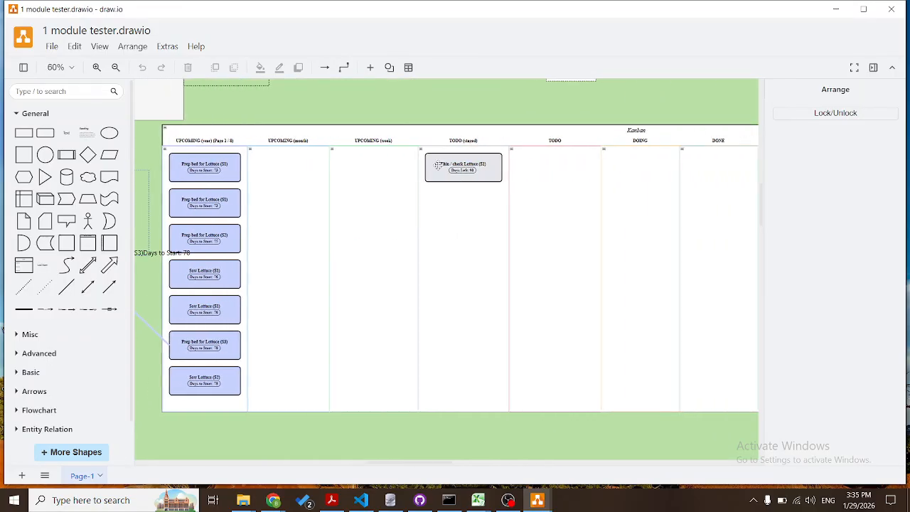
pyautogui.click(406, 138)
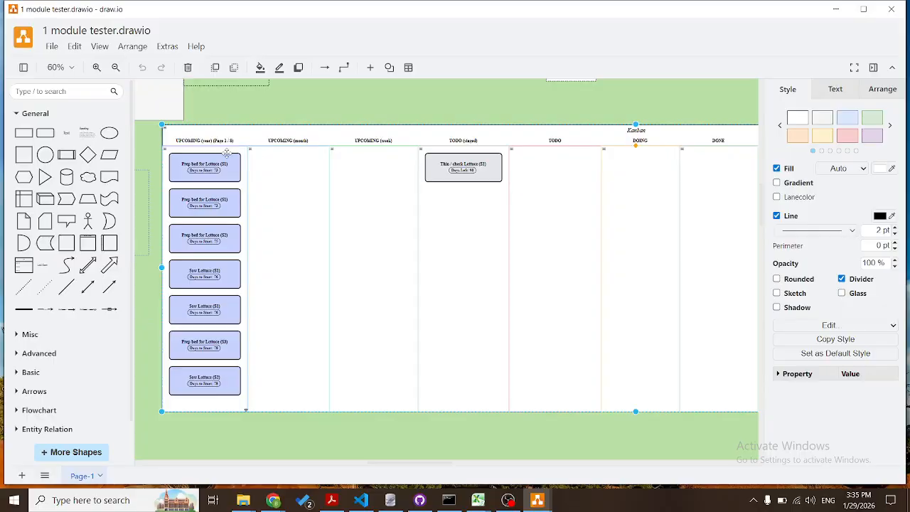
pyautogui.hscroll(-2, 214, 192)
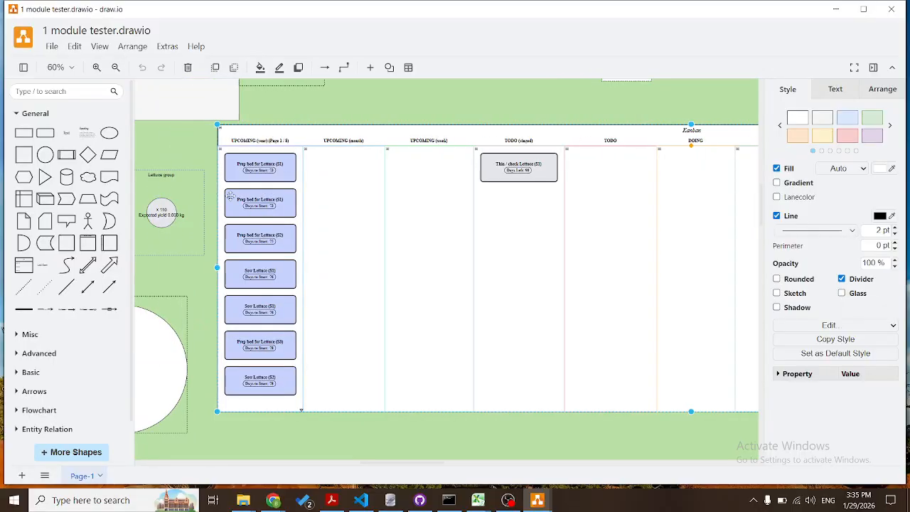
# Page through the UPCOMING (year) lane's Lettuce tasks to page 4 and view the Kanban board's other lanes.
pyautogui.click(271, 149)
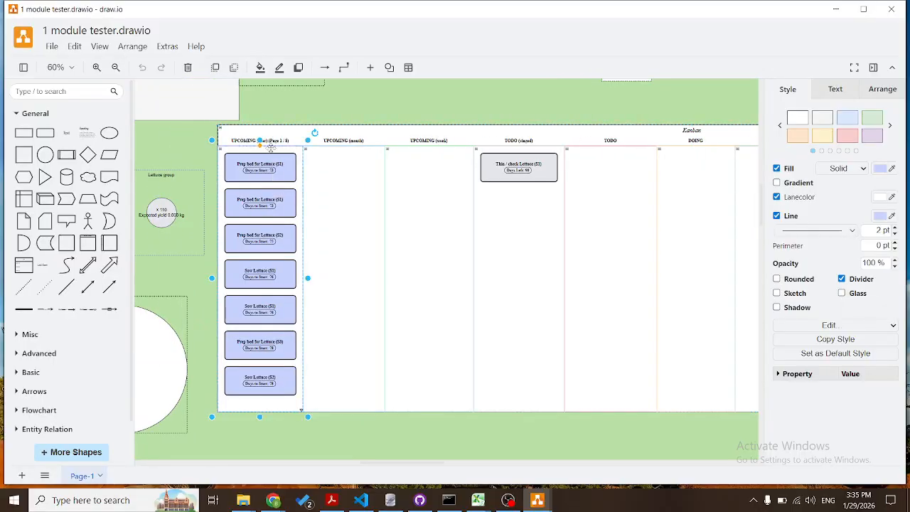
pyautogui.scroll(4, 274, 218)
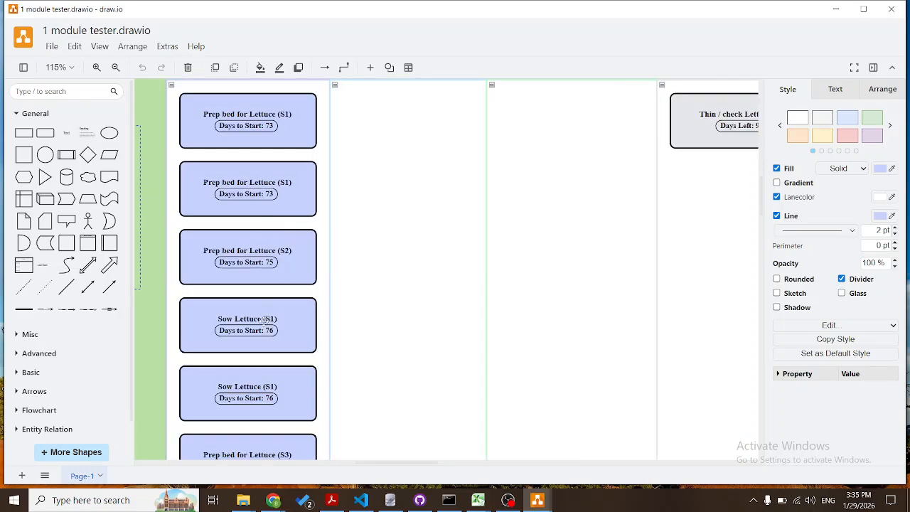
pyautogui.scroll(-5, 313, 305)
pyautogui.click(324, 341)
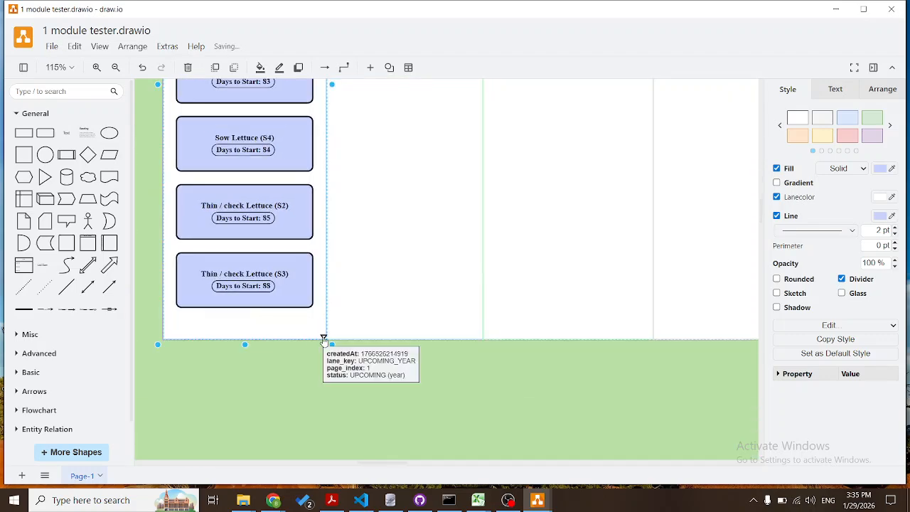
pyautogui.scroll(-3, 323, 340)
pyautogui.scroll(1, 324, 341)
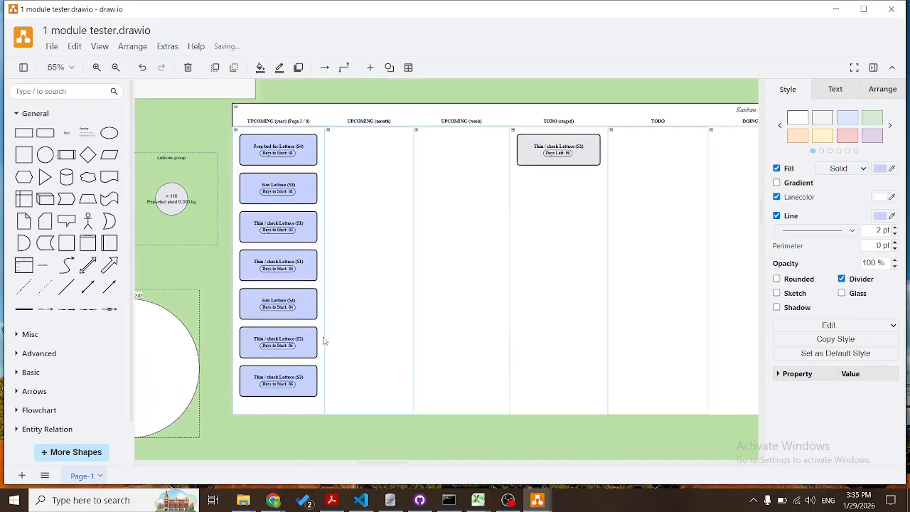
pyautogui.click(321, 416)
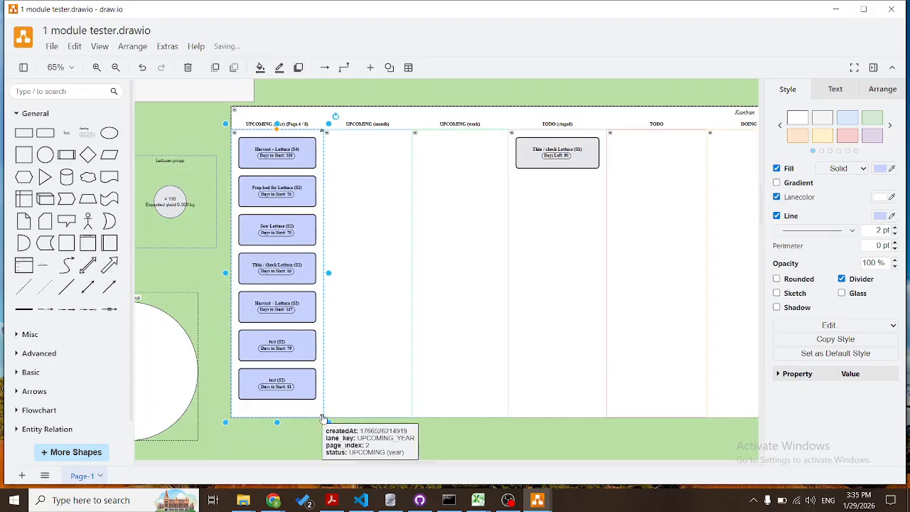
pyautogui.hscroll(3, 430, 270)
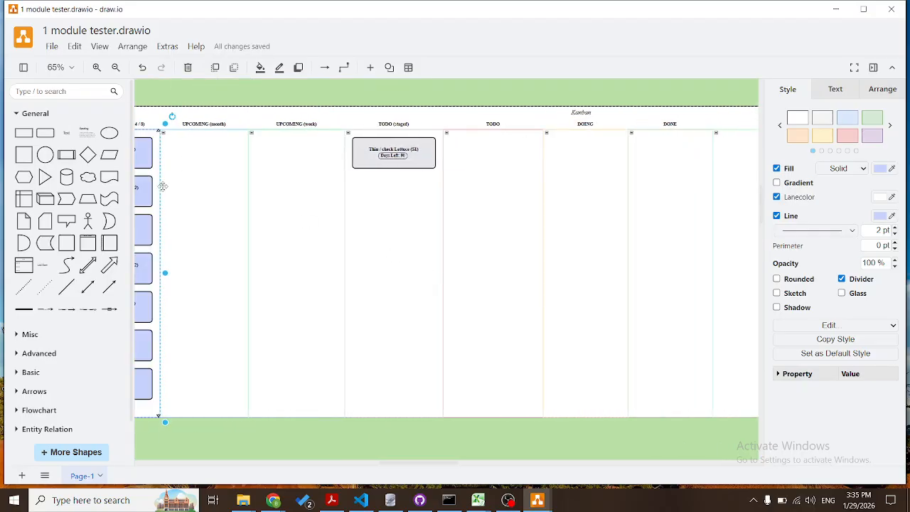
# Examine the Kanban board's lanes from UPCOMING (month) through ARCHIVED, including the staged and completed task cards.
pyautogui.hscroll(-1, 162, 187)
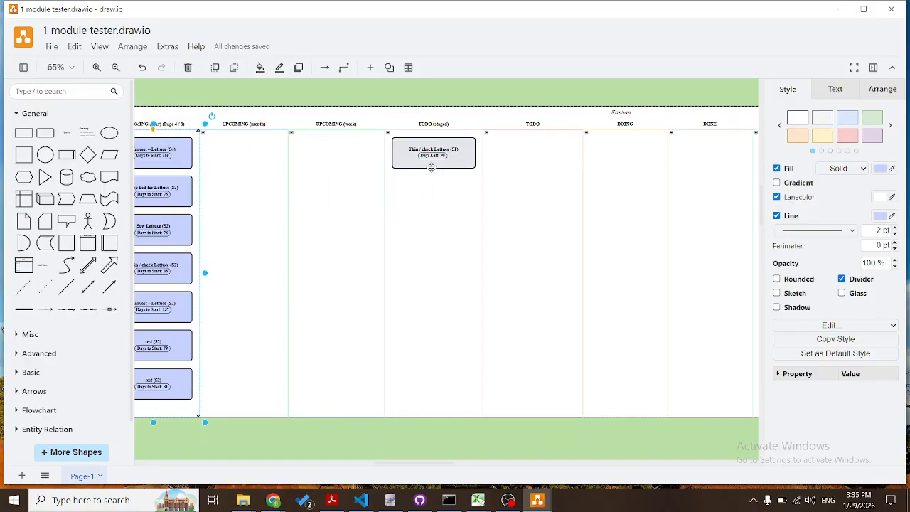
pyautogui.moveTo(431, 181)
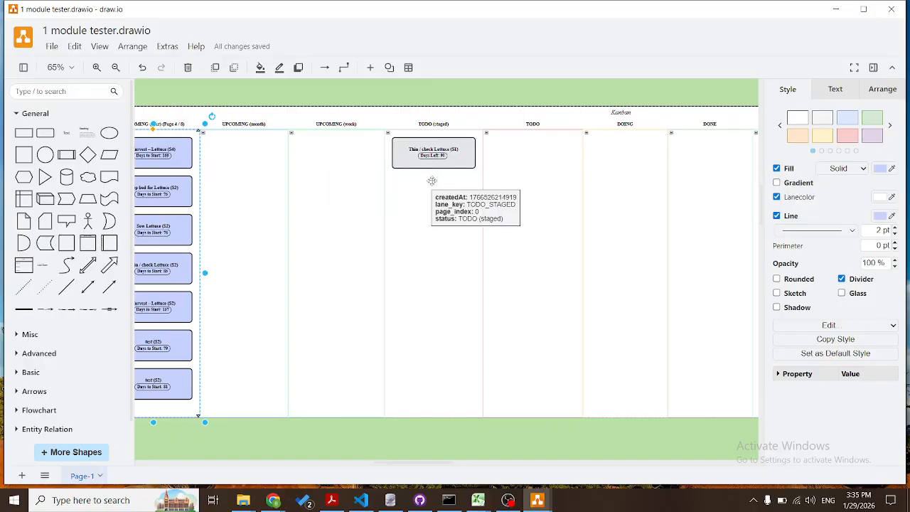
pyautogui.hscroll(3, 431, 181)
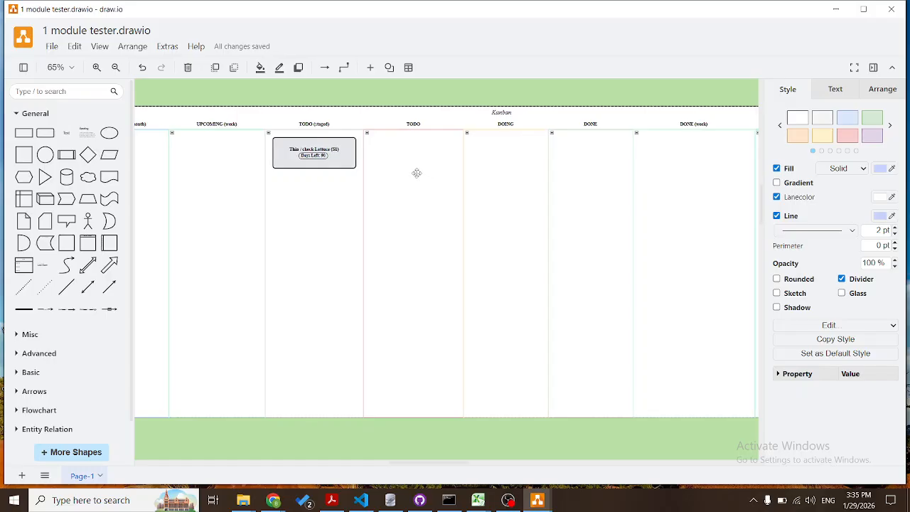
pyautogui.moveTo(578, 178)
pyautogui.hscroll(5, 579, 178)
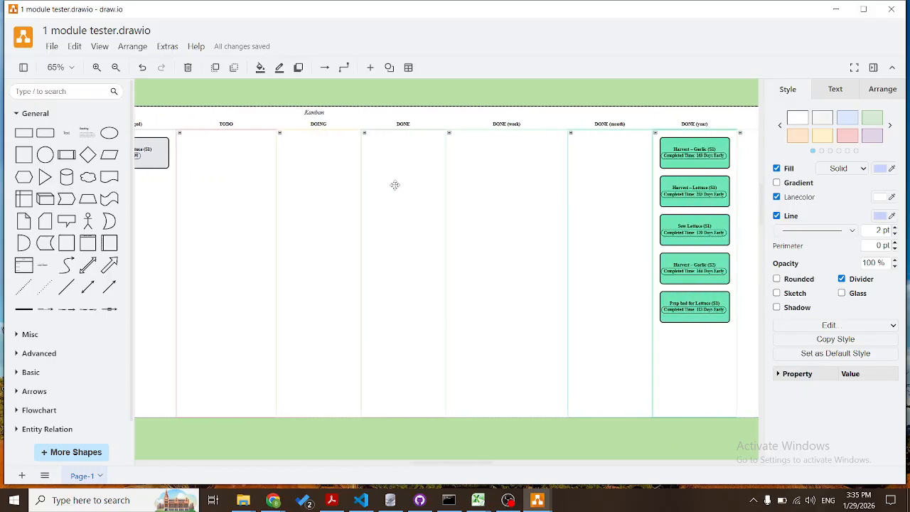
pyautogui.hscroll(2, 495, 196)
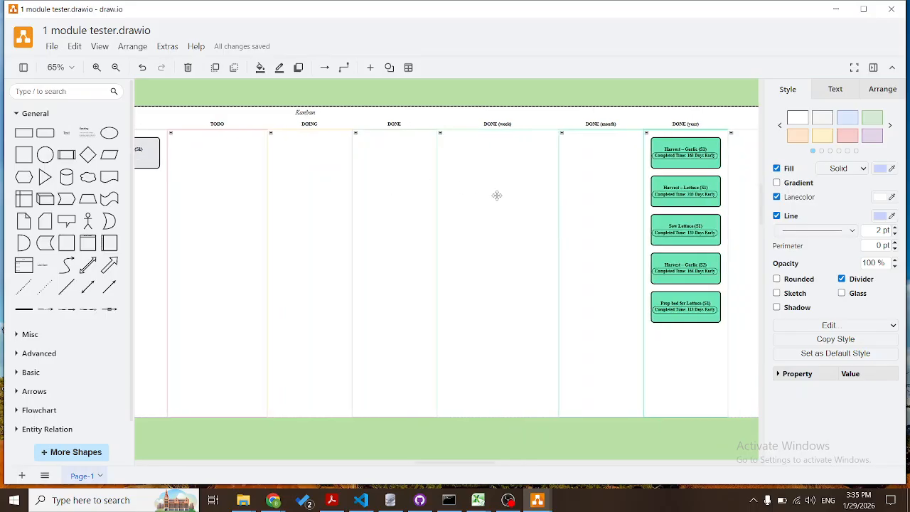
pyautogui.hscroll(6, 496, 196)
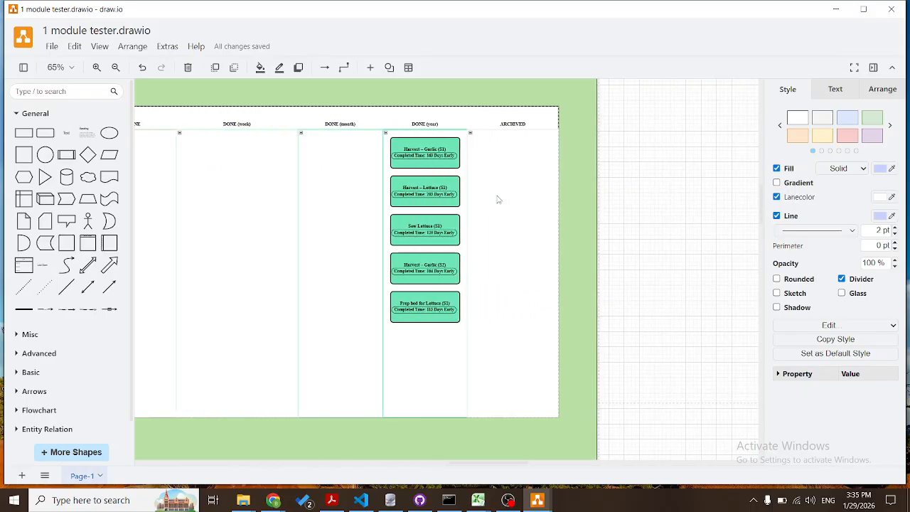
pyautogui.hscroll(-15, 497, 199)
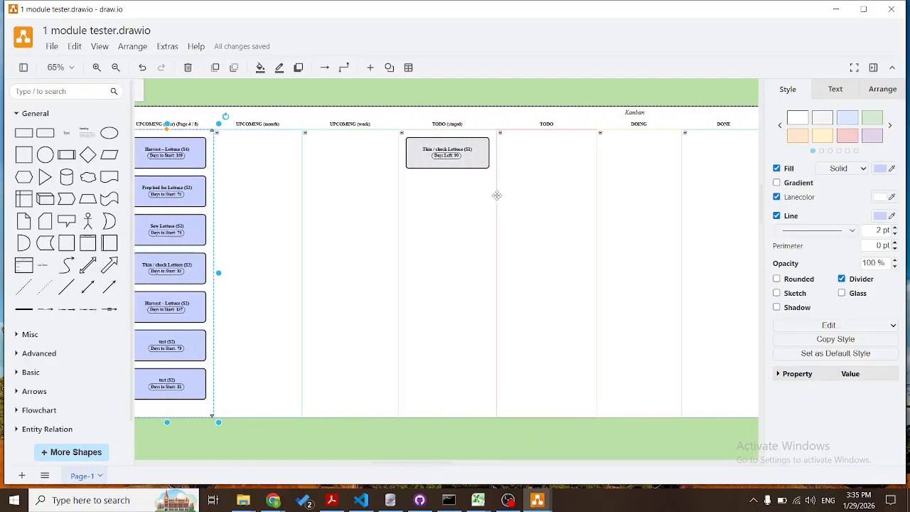
pyautogui.scroll(-3, 496, 195)
# Select the fourth Lettuce group in the upper row to view its linked task, and look over the Kanban lanes and planting groups.
pyautogui.click(364, 220)
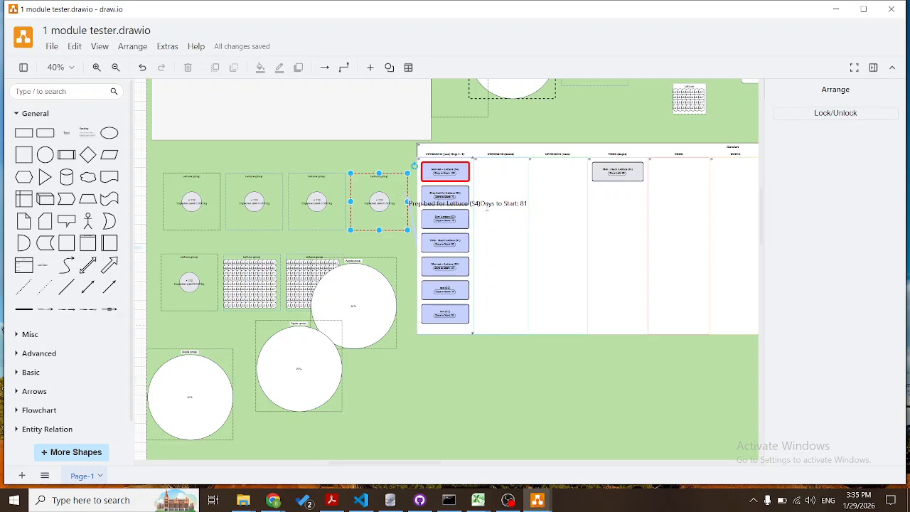
pyautogui.hscroll(5, 516, 186)
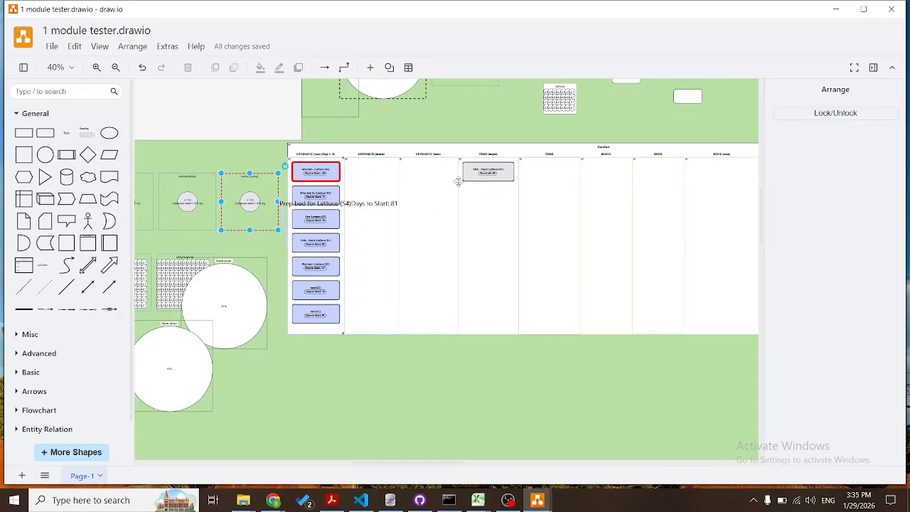
pyautogui.hscroll(2, 458, 182)
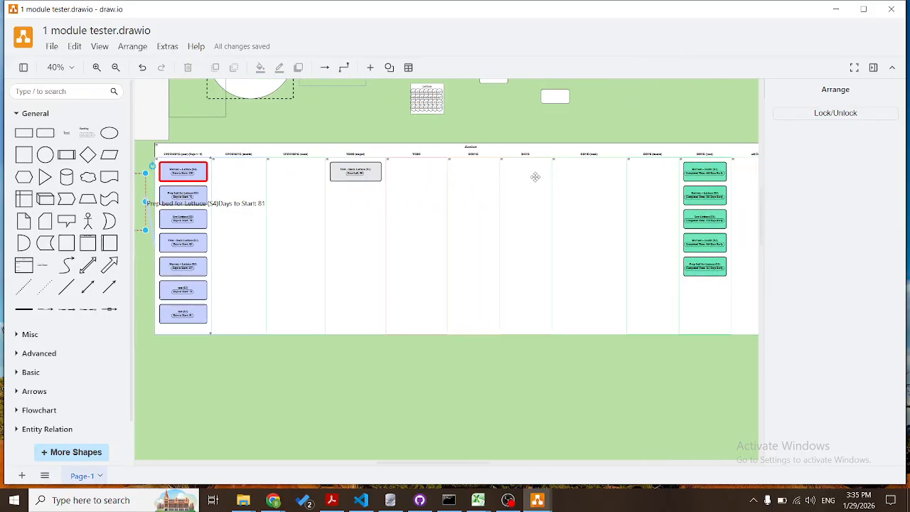
pyautogui.hscroll(5, 590, 173)
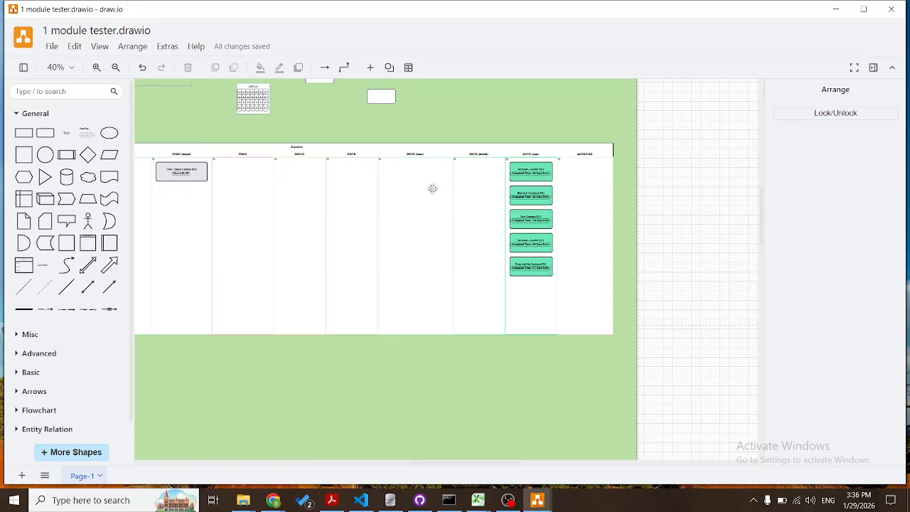
pyautogui.hscroll(-5, 432, 188)
pyautogui.scroll(3, 432, 188)
pyautogui.hscroll(-2, 432, 188)
pyautogui.hscroll(-5, 432, 188)
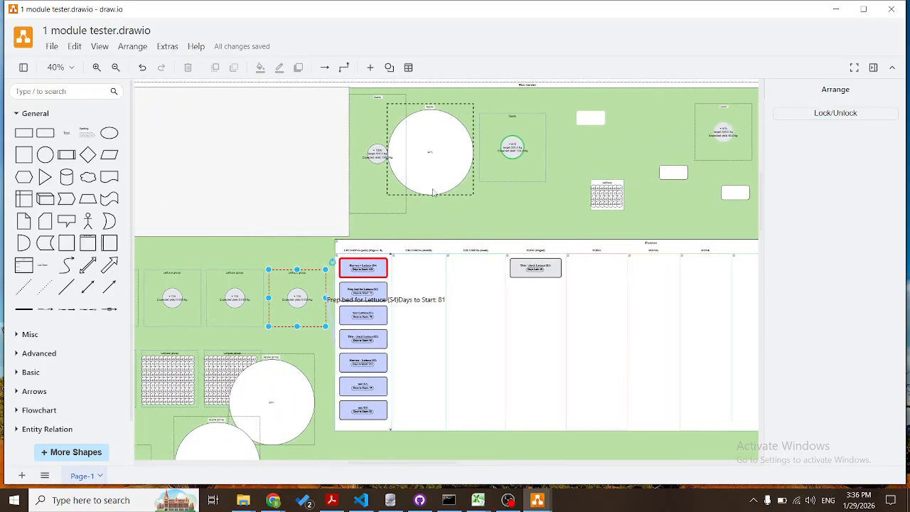
pyautogui.scroll(-4, 432, 189)
pyautogui.hscroll(-2, 432, 188)
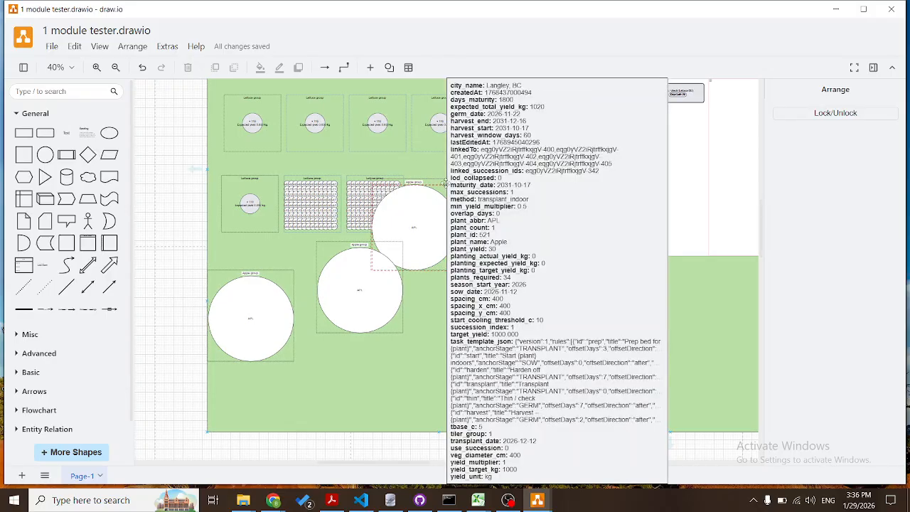
# Select the Apple group nearest the Kanban board and the first Lettuce group to view their succession navigation.
pyautogui.click(443, 182)
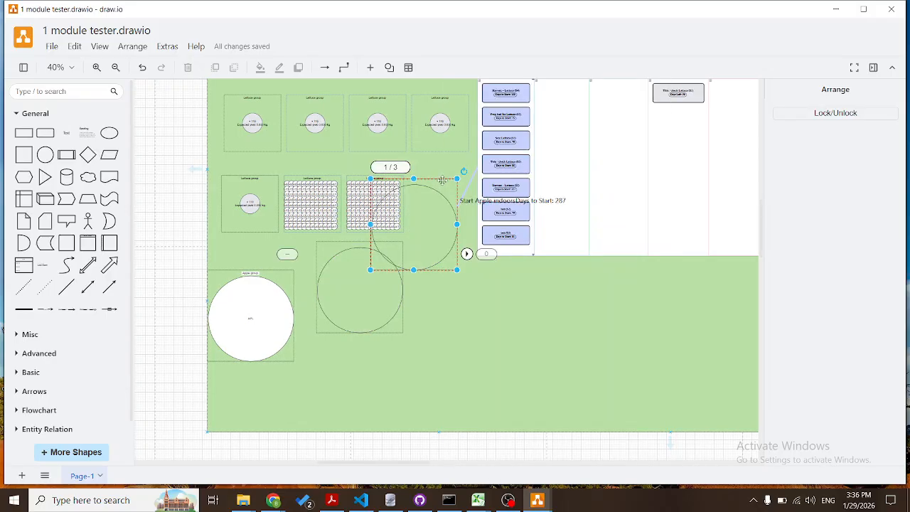
pyautogui.scroll(1, 359, 137)
pyautogui.moveTo(321, 175); pyautogui.dragTo(263, 174)
pyautogui.click(177, 163)
pyautogui.click(239, 179)
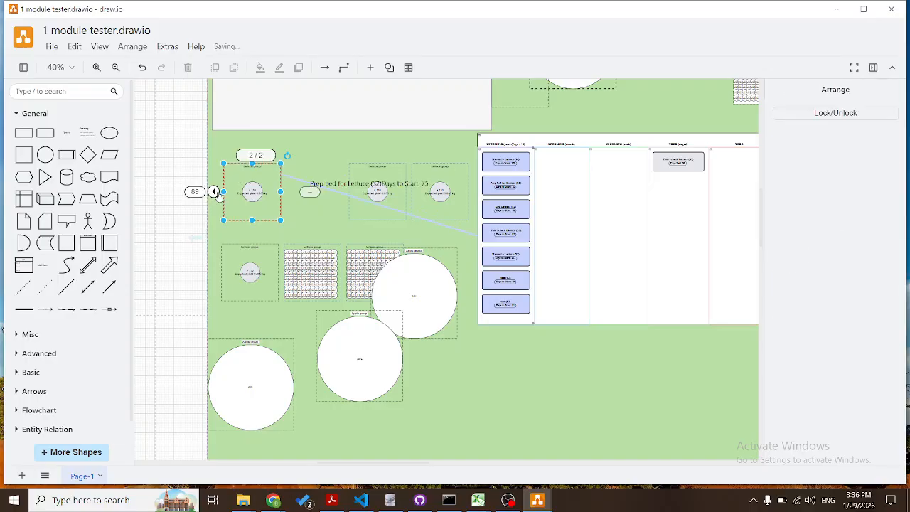
# Switch the first Lettuce group back and forth between its two successions, ending on succession 2.
pyautogui.click(213, 192)
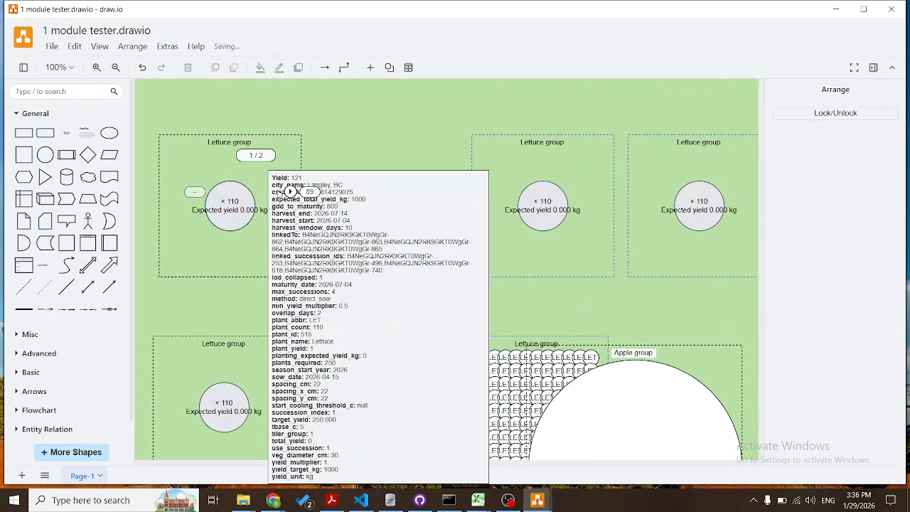
pyautogui.click(291, 188)
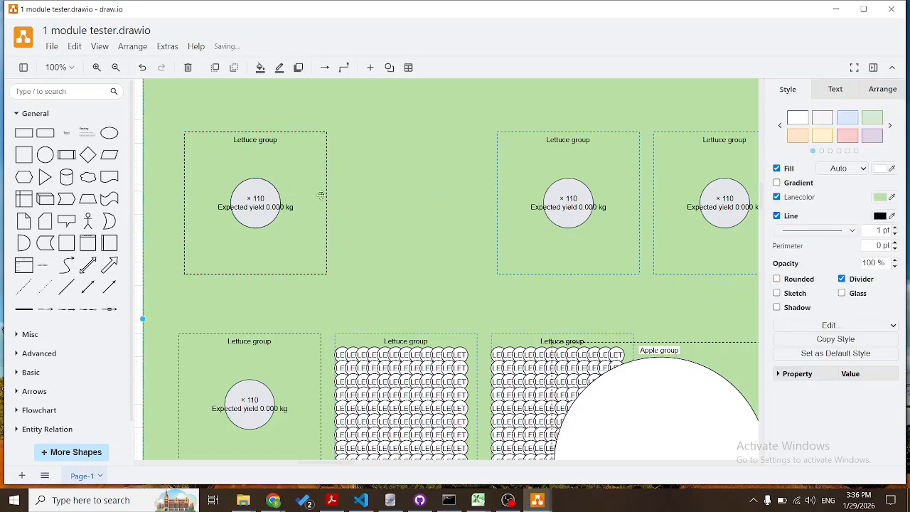
pyautogui.click(326, 196)
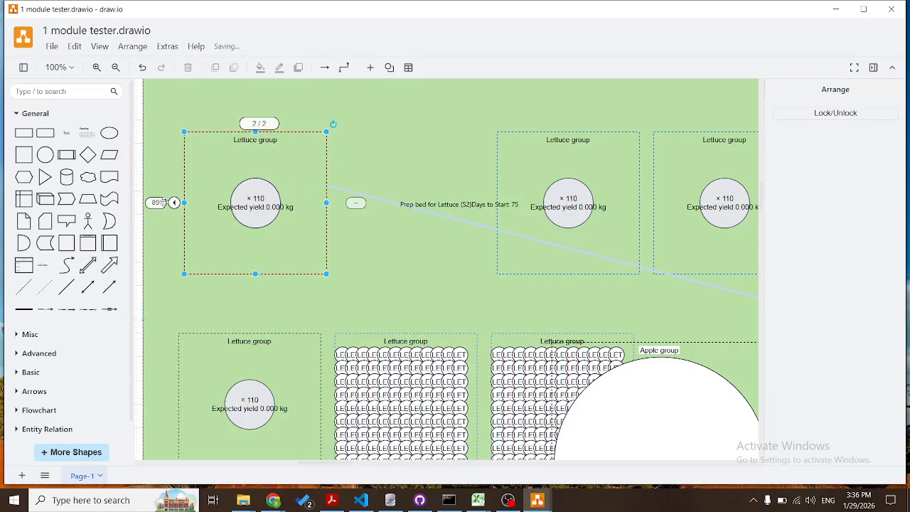
pyautogui.click(174, 202)
pyautogui.click(336, 203)
pyautogui.click(174, 203)
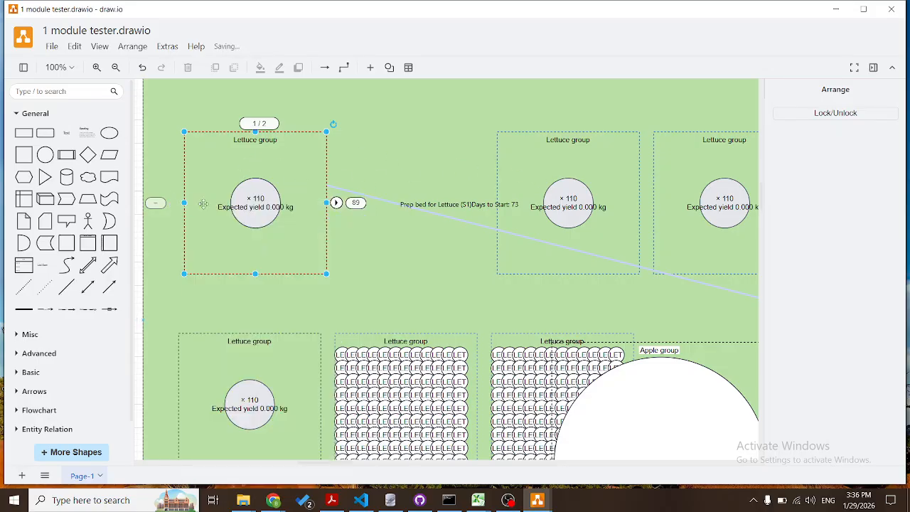
pyautogui.click(336, 204)
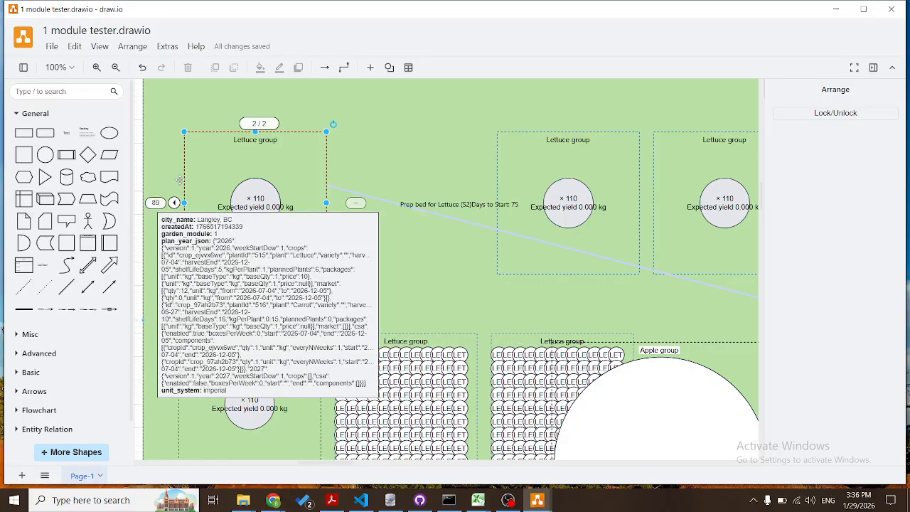
# Select the Main Garden dashboard and examine its crop totals for 2026.
pyautogui.keyDown('ctrl'); pyautogui.scroll(-3, 179, 180); pyautogui.keyUp('ctrl')
pyautogui.scroll(5, 249, 139)
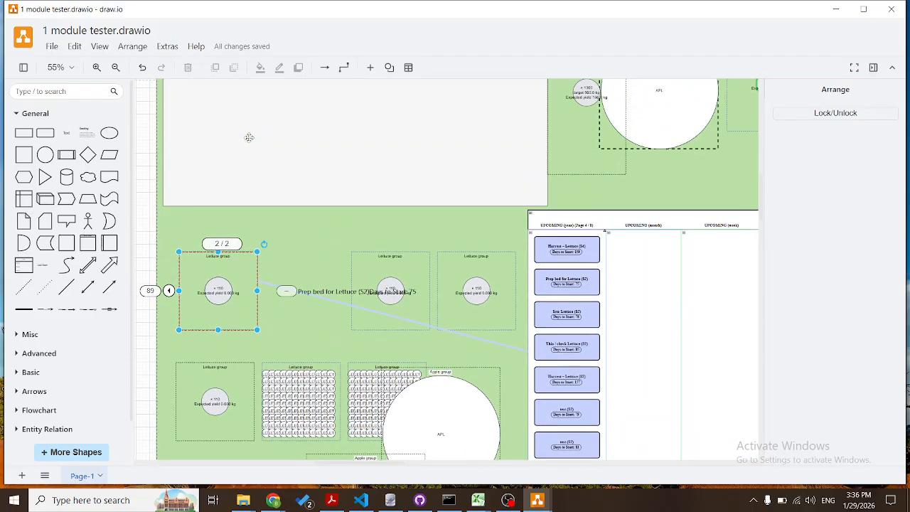
pyautogui.click(283, 232)
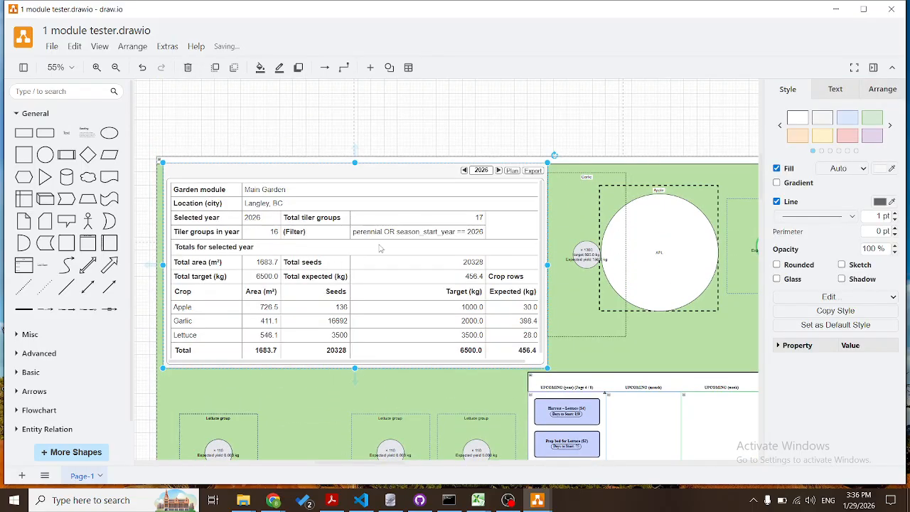
pyautogui.hscroll(1, 380, 249)
pyautogui.scroll(-1, 499, 177)
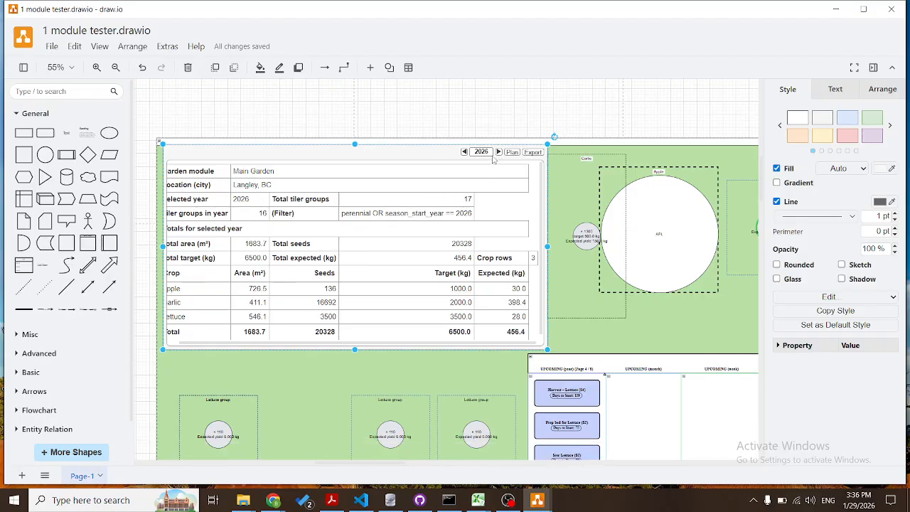
# Page the dashboard's year forward to 2027, back to 2024 and forward again to 2027 to compare the displayed plantings and tasks.
pyautogui.click(498, 152)
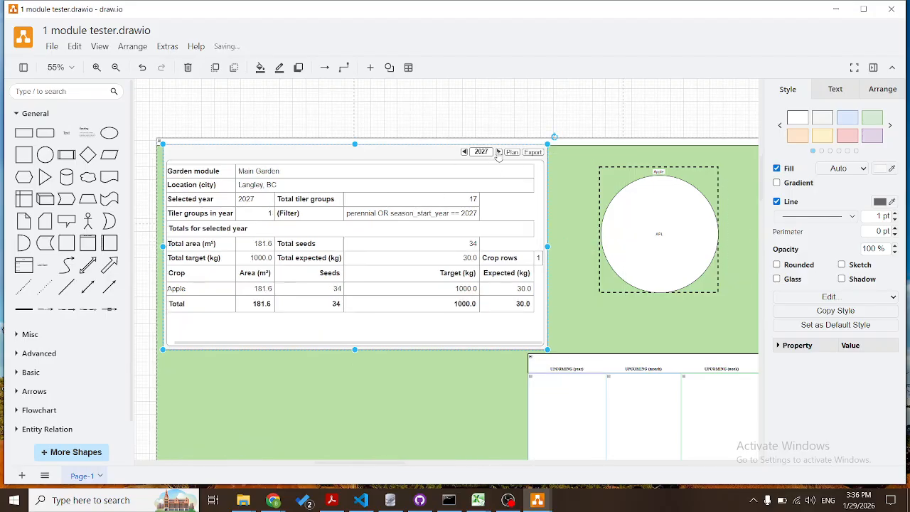
pyautogui.scroll(-3, 481, 223)
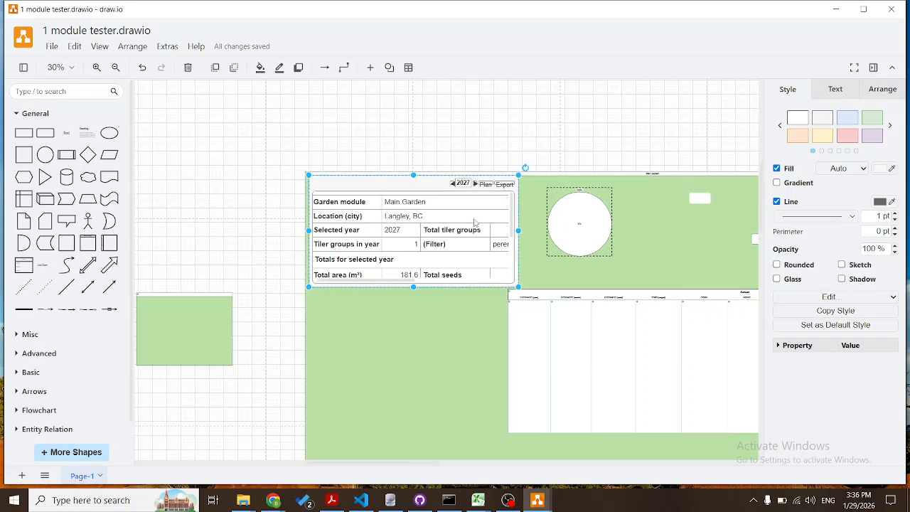
pyautogui.click(452, 184)
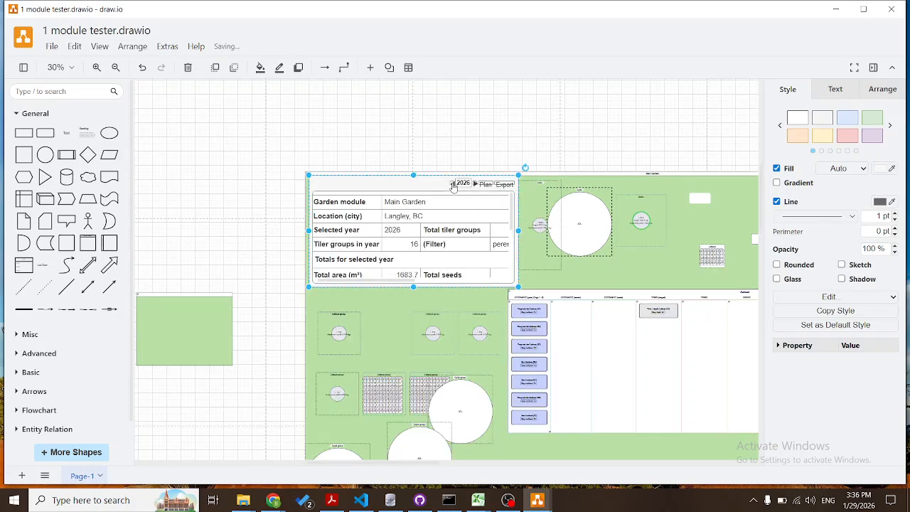
pyautogui.click(452, 184)
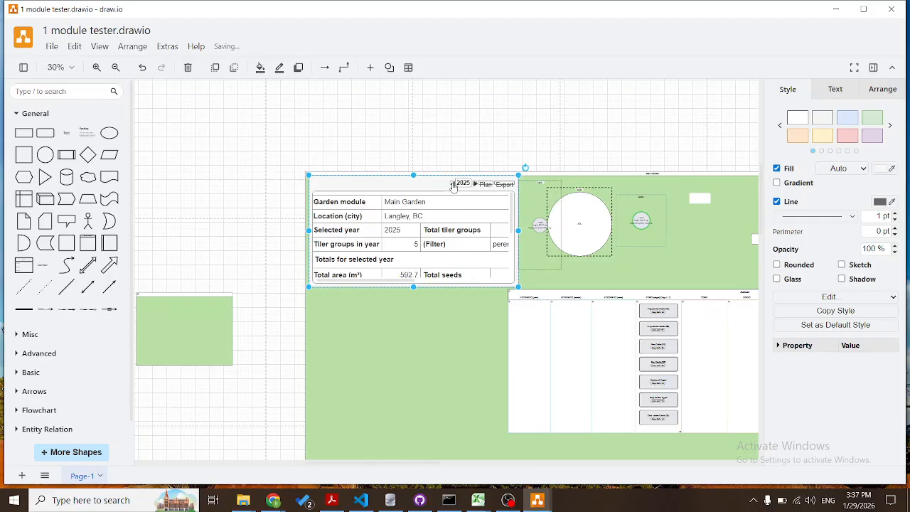
pyautogui.click(452, 184)
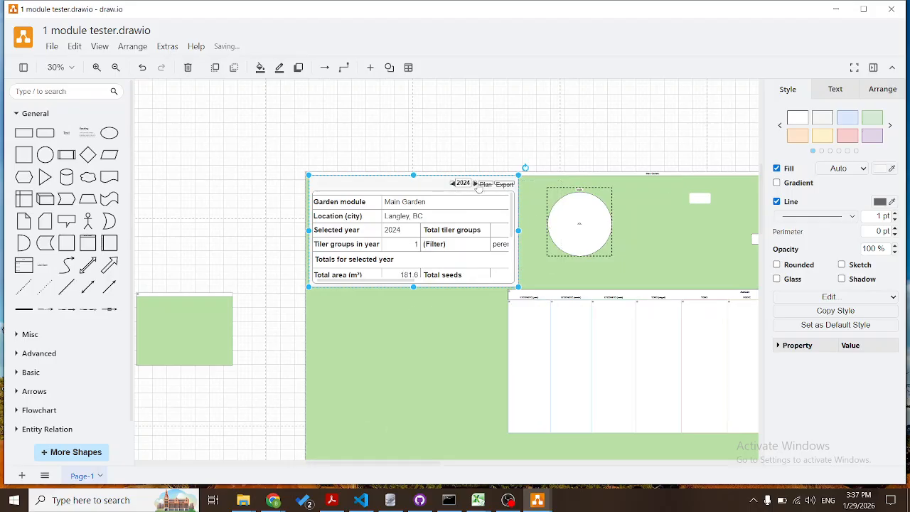
pyautogui.click(475, 184)
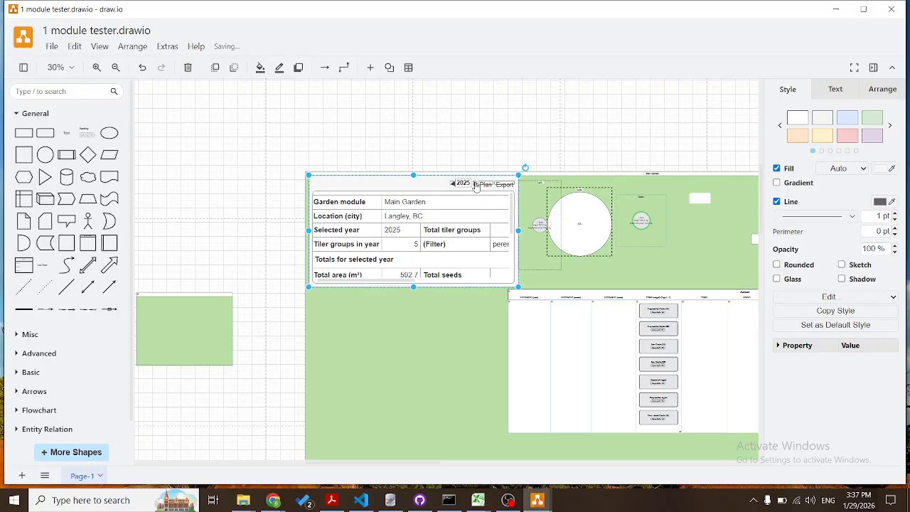
pyautogui.click(476, 184)
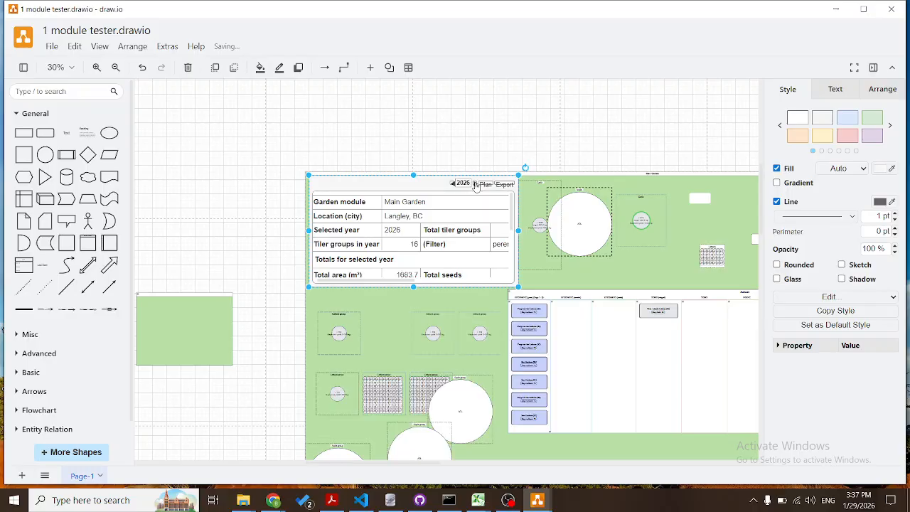
pyautogui.click(476, 184)
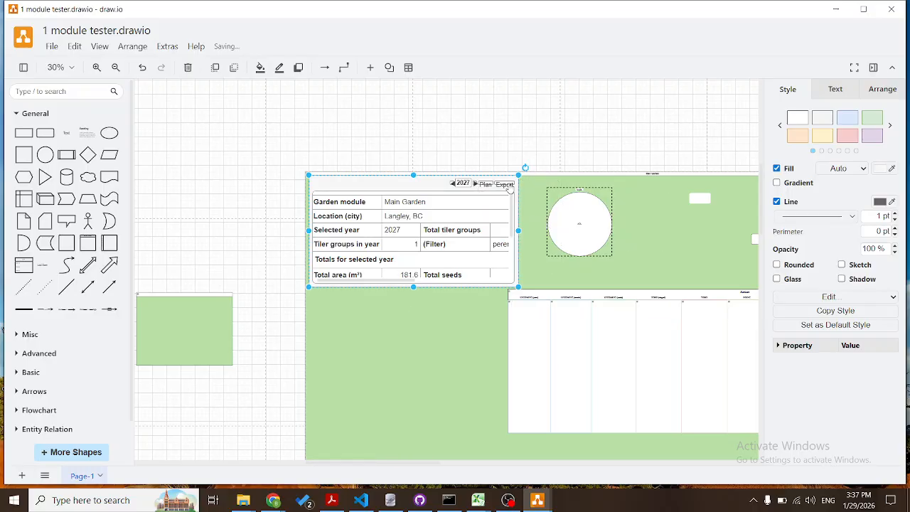
# Start exporting the 2027 dashboard as a CSV file and cancel the save.
pyautogui.click(506, 186)
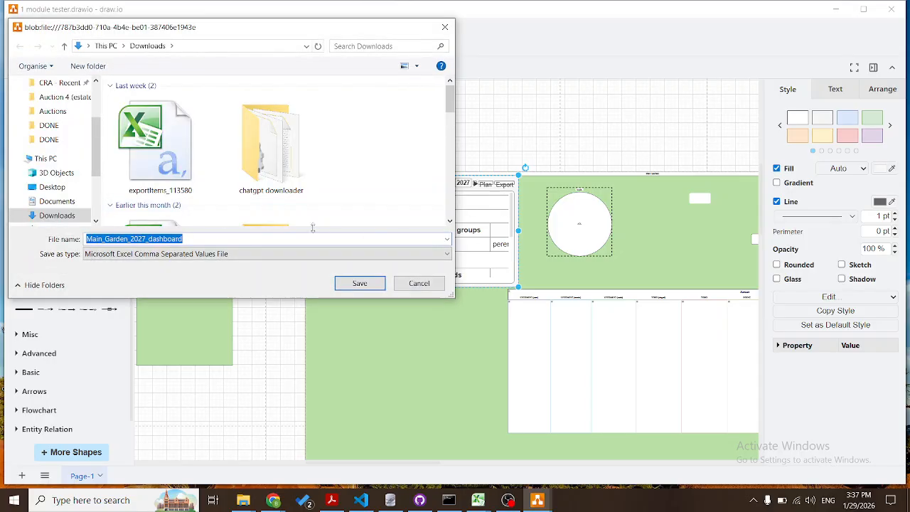
pyautogui.click(425, 283)
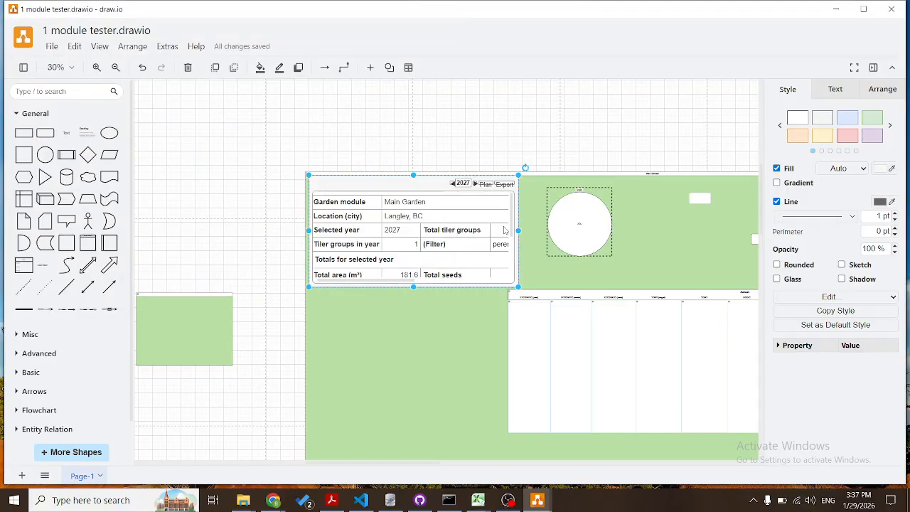
# Add a new module on the empty canvas above the Main Garden module.
pyautogui.hscroll(3, 504, 230)
pyautogui.scroll(2, 456, 133)
pyautogui.hscroll(5, 456, 133)
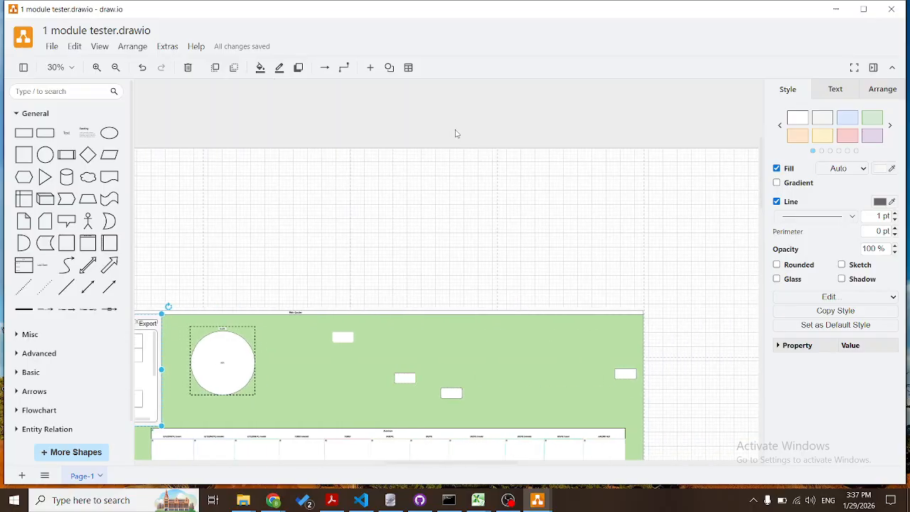
pyautogui.click(427, 225)
pyautogui.rightClick(426, 225)
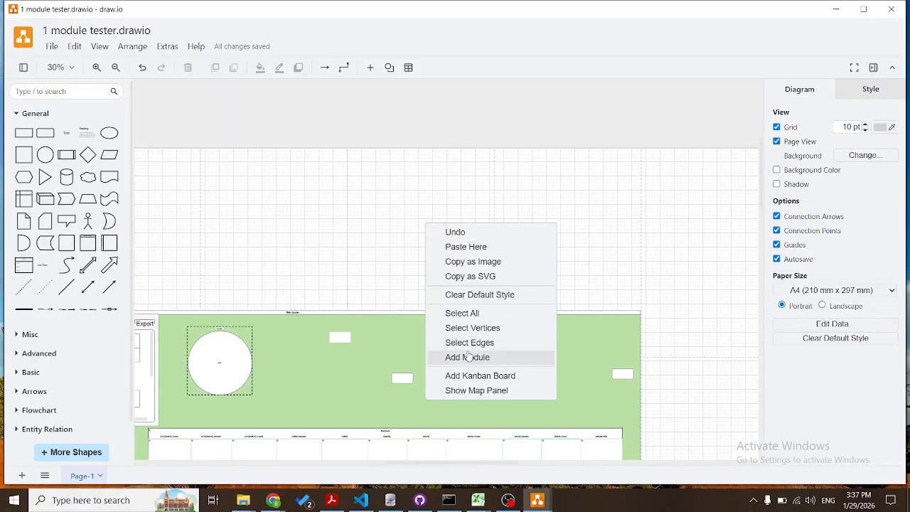
pyautogui.click(467, 357)
# Set the new module as a team module and enlarge it to a wide rectangle above the garden.
pyautogui.rightClick(435, 232)
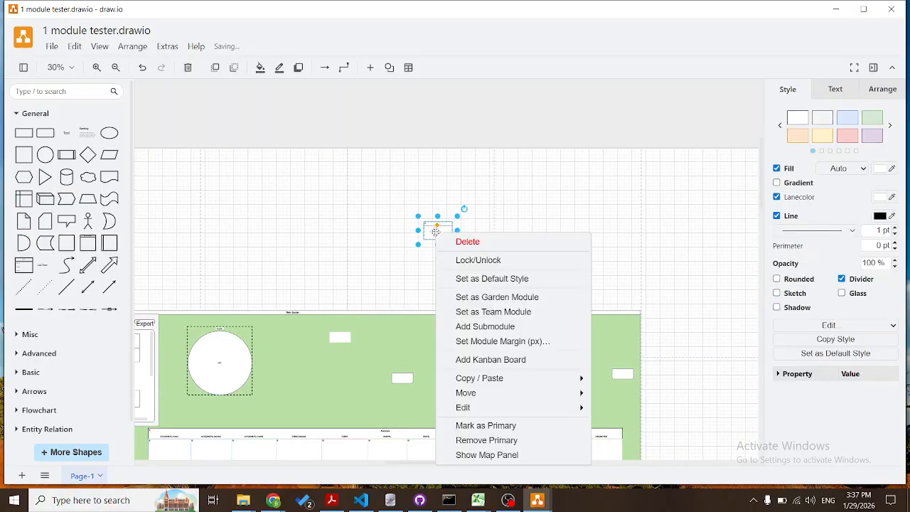
pyautogui.click(475, 311)
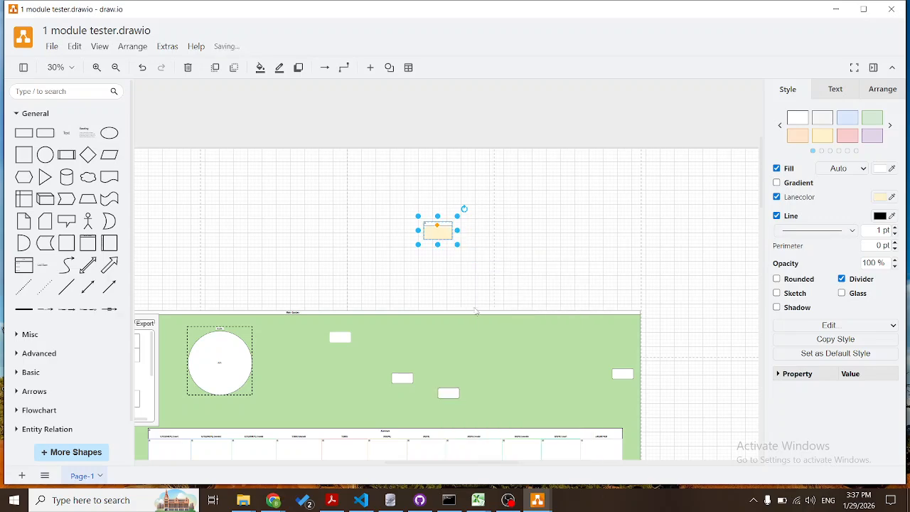
pyautogui.moveTo(457, 243); pyautogui.dragTo(597, 290)
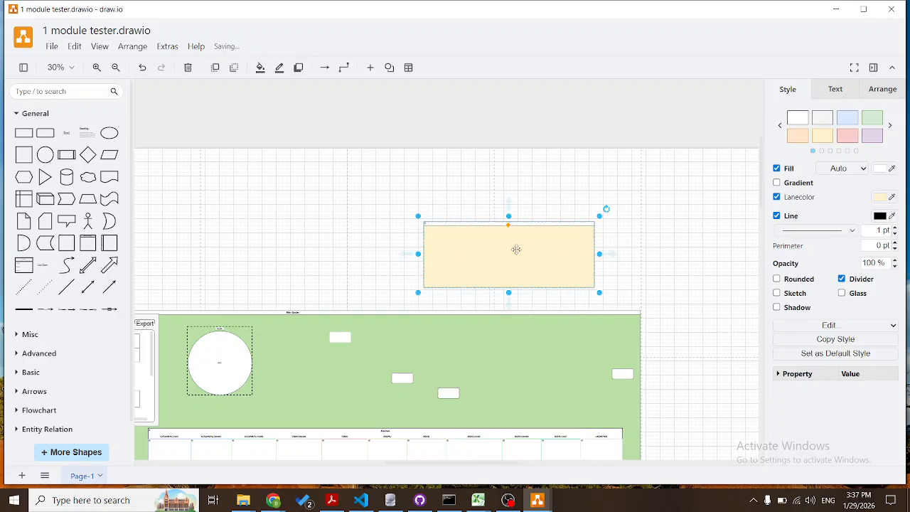
# Add a role card to the team module and move it slightly up within the module.
pyautogui.rightClick(516, 249)
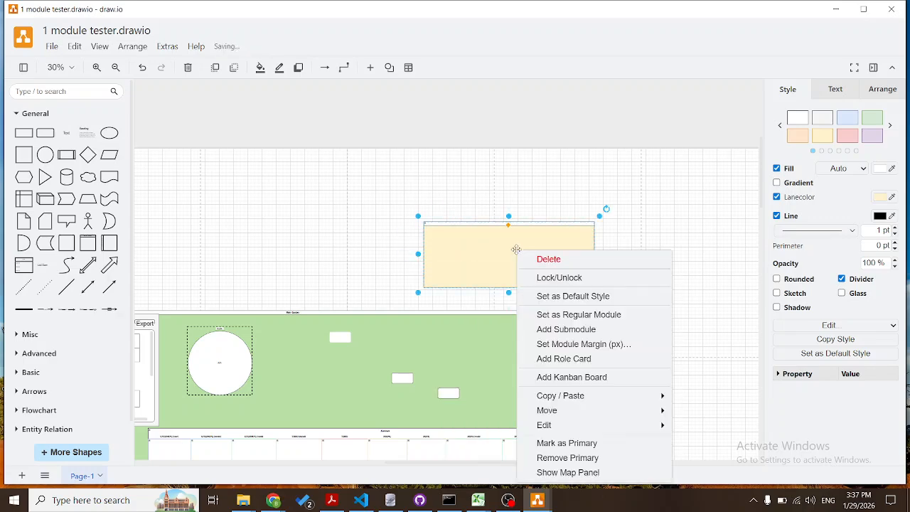
pyautogui.click(559, 359)
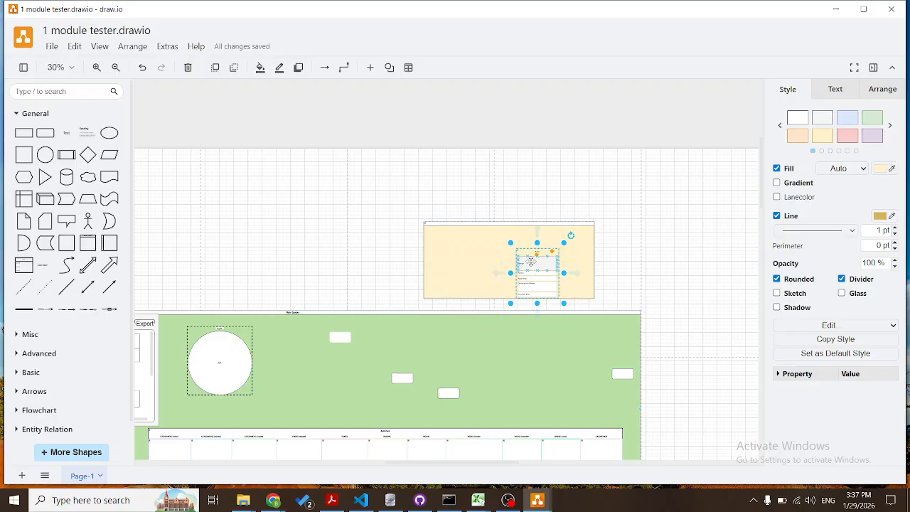
pyautogui.rightClick(531, 261)
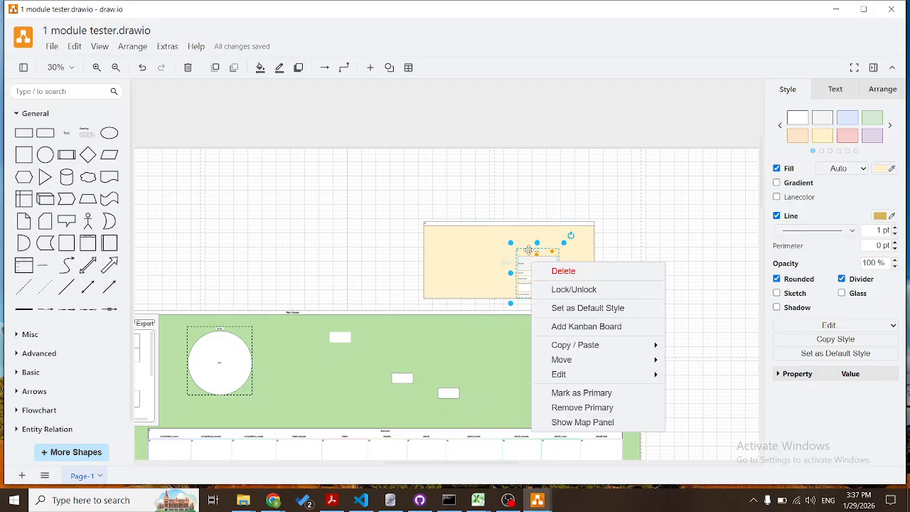
pyautogui.click(528, 250)
pyautogui.doubleClick(528, 250)
pyautogui.press('Escape')
pyautogui.moveTo(528, 250); pyautogui.dragTo(524, 236)
pyautogui.scroll(2, 531, 243)
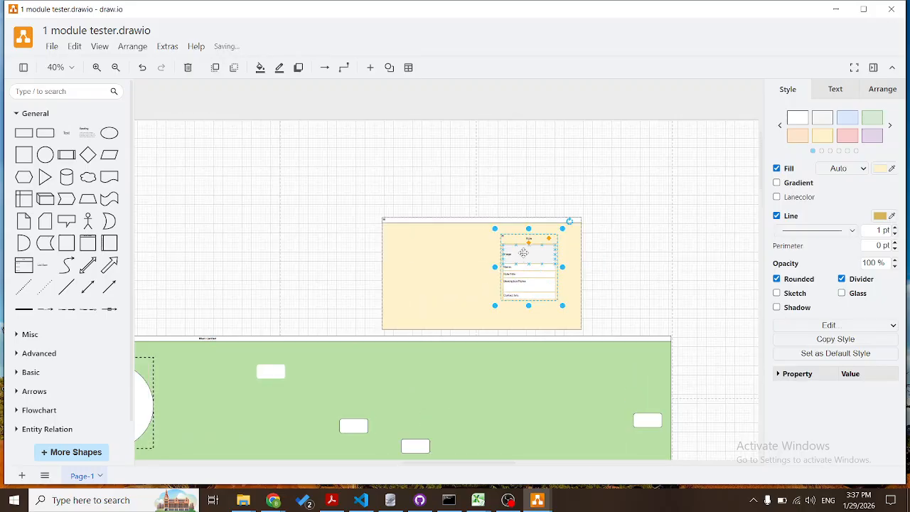
pyautogui.click(523, 250)
pyautogui.rightClick(520, 251)
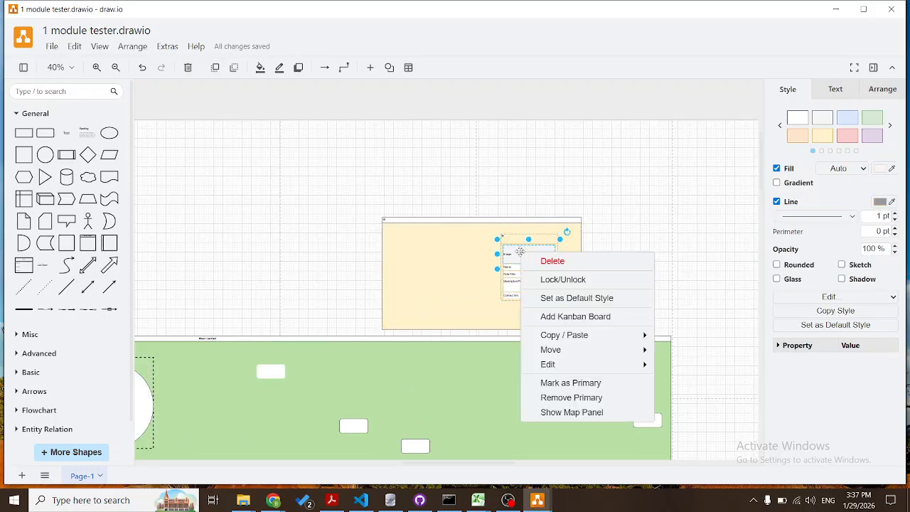
pyautogui.moveTo(562, 344)
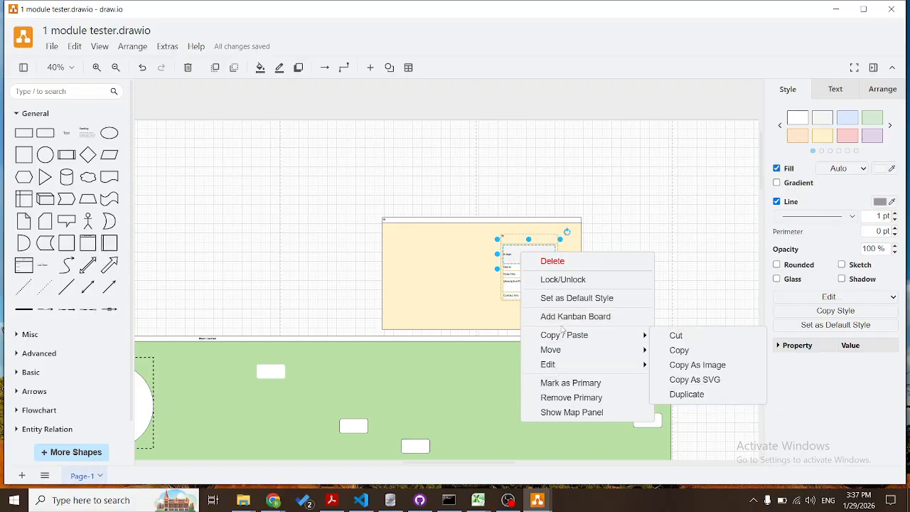
pyautogui.click(460, 207)
# Rename the role card's title as "Person A".
pyautogui.scroll(2, 529, 254)
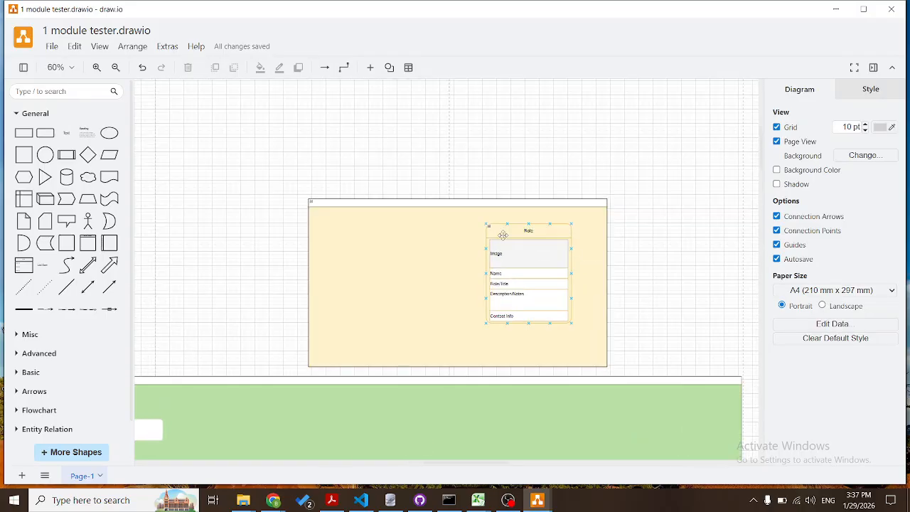
pyautogui.click(503, 234)
pyautogui.scroll(-3, 508, 233)
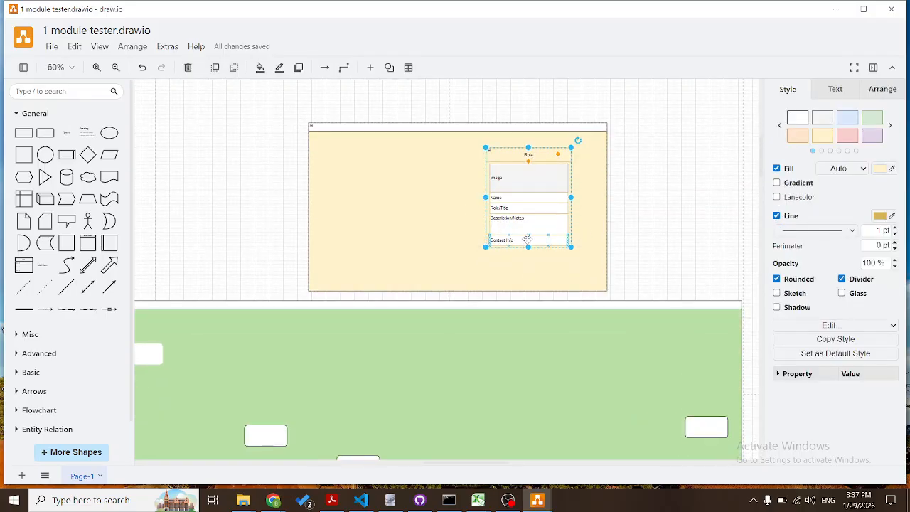
pyautogui.doubleClick(521, 155)
pyautogui.write('Person A')
pyautogui.click(606, 181)
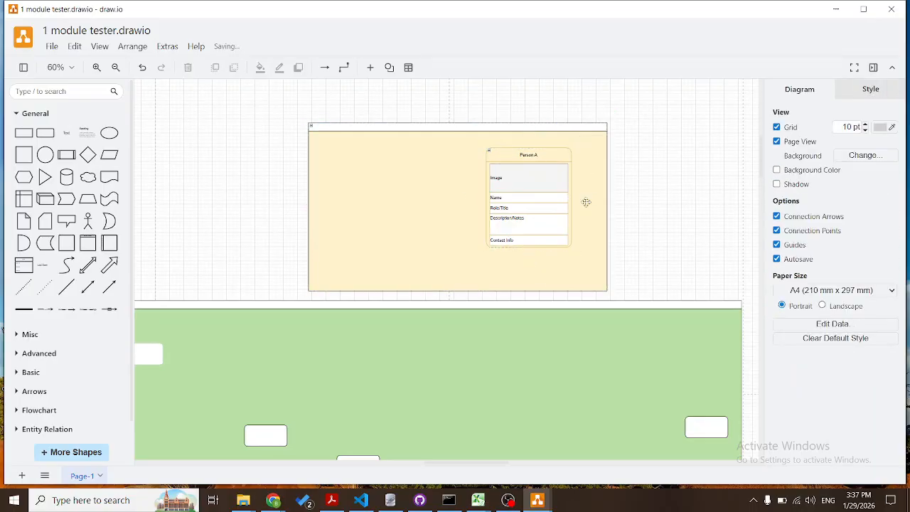
# Link the Person A role card with the garden's Kanban board, respecting primaries.
pyautogui.click(539, 211)
pyautogui.scroll(-4, 531, 253)
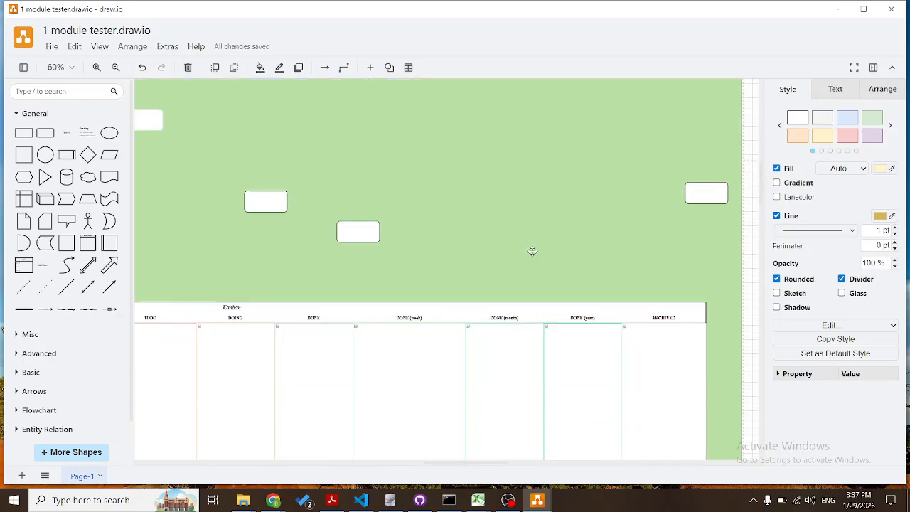
pyautogui.scroll(2, 532, 253)
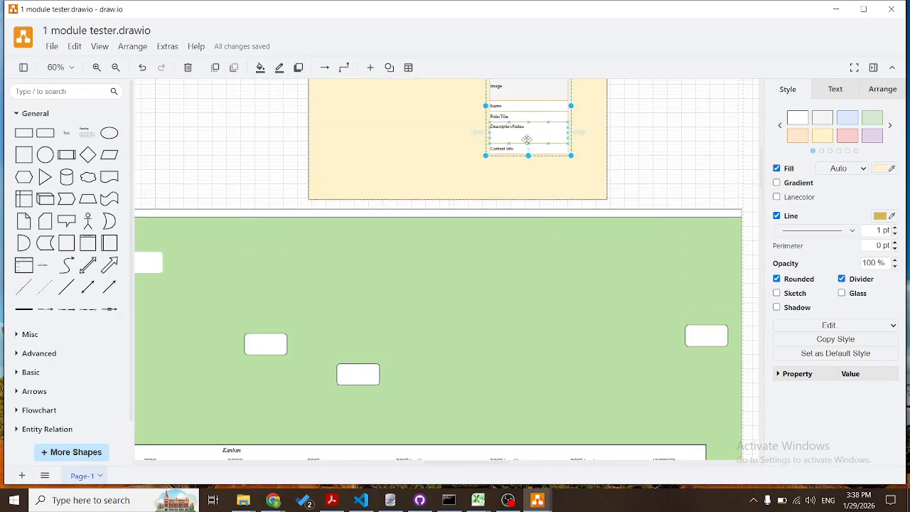
pyautogui.keyDown('ctrl'); pyautogui.scroll(-2, 505, 194); pyautogui.keyUp('ctrl')
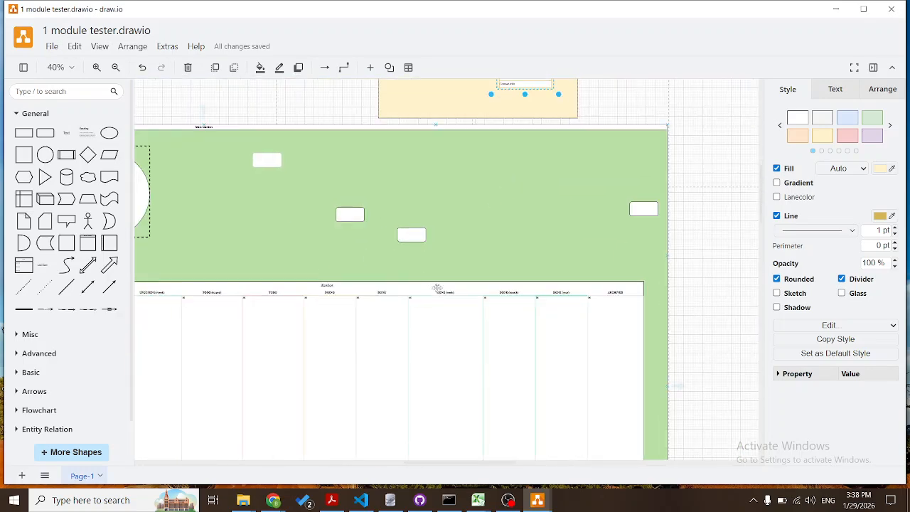
pyautogui.keyDown('shift'); pyautogui.click(435, 286); pyautogui.keyUp('shift')
pyautogui.rightClick(415, 285)
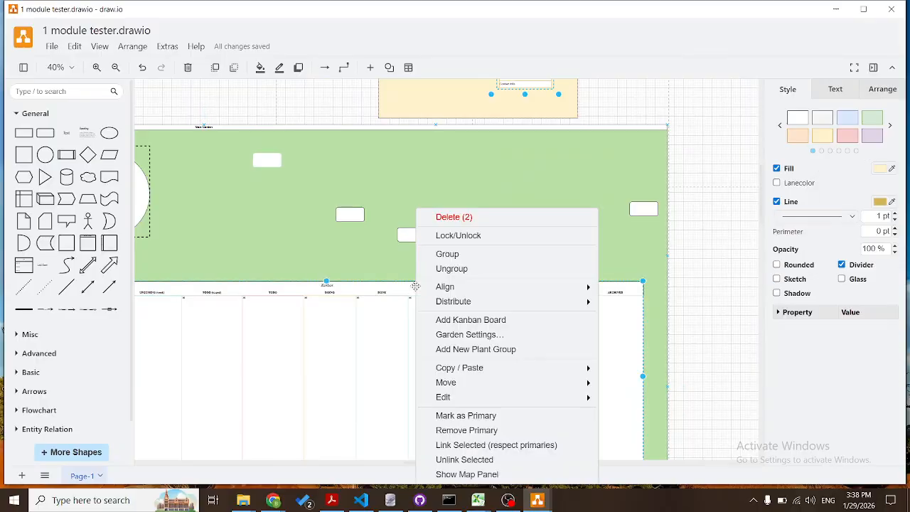
pyautogui.click(471, 444)
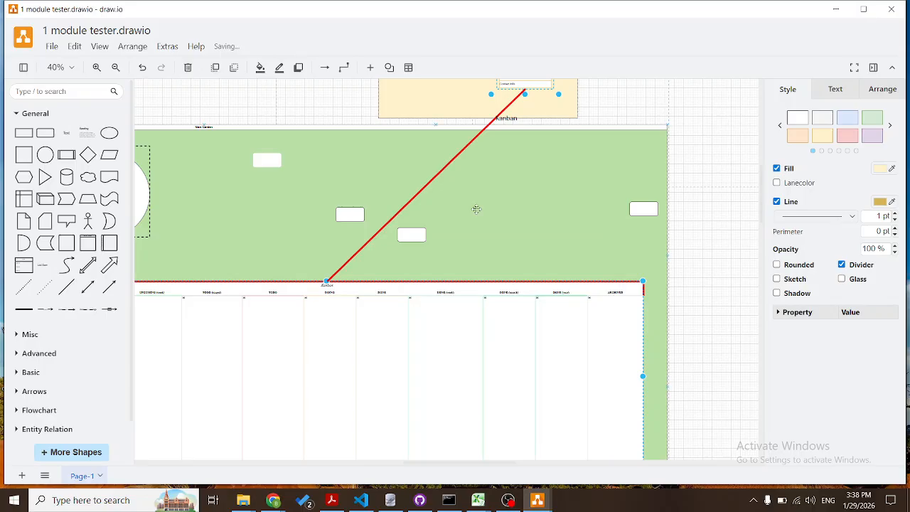
# Mark the Person A role card as primary.
pyautogui.scroll(2, 476, 209)
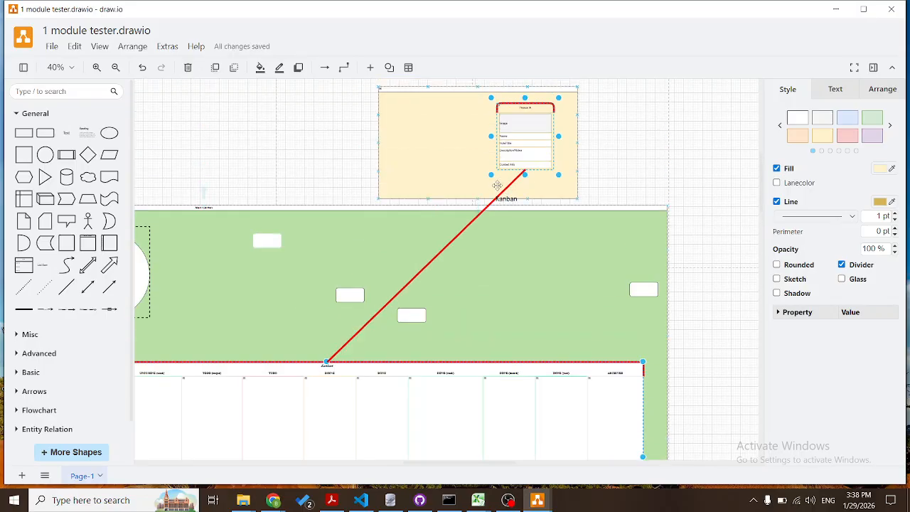
pyautogui.click(512, 110)
pyautogui.click(512, 108)
pyautogui.rightClick(511, 107)
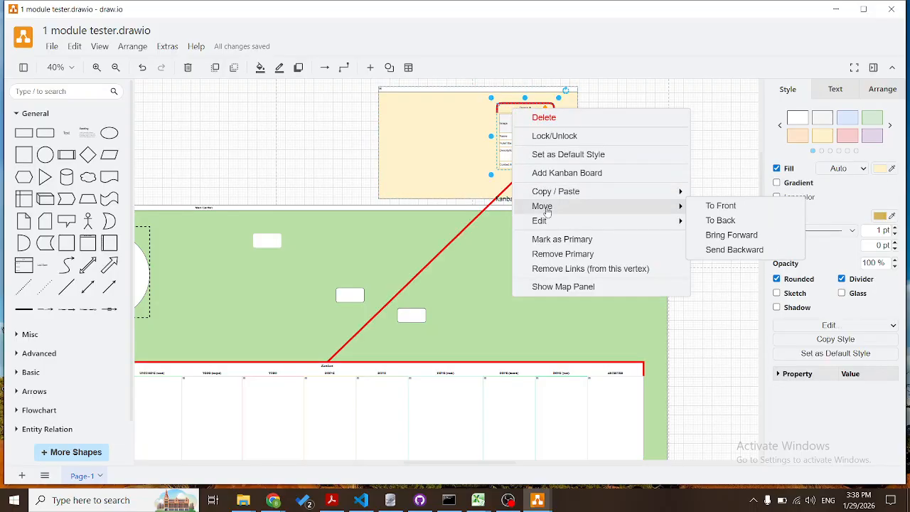
pyautogui.click(556, 241)
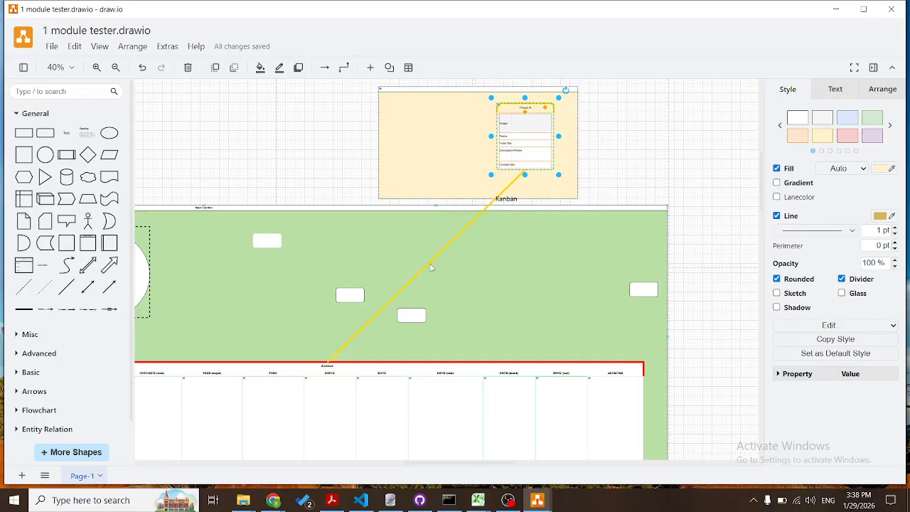
# Follow the link labels back and forth between the Kanban board and the Person A card to examine their connection.
pyautogui.hscroll(-1, 430, 264)
pyautogui.scroll(-1, 429, 264)
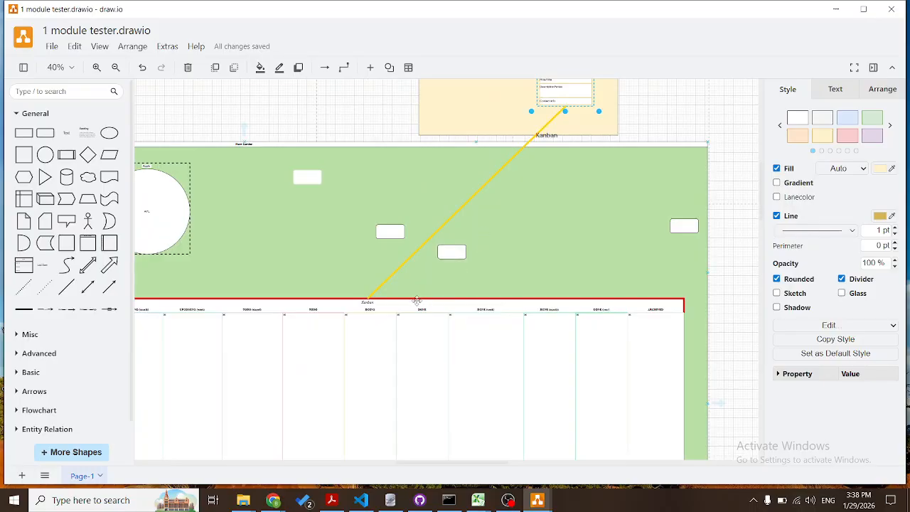
pyautogui.click(386, 306)
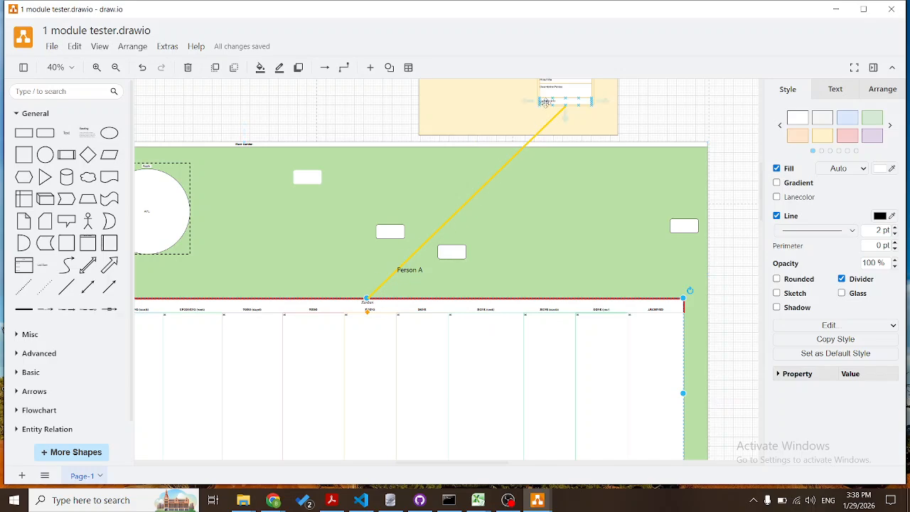
pyautogui.scroll(3, 547, 103)
pyautogui.scroll(-1, 552, 173)
pyautogui.hscroll(1, 465, 178)
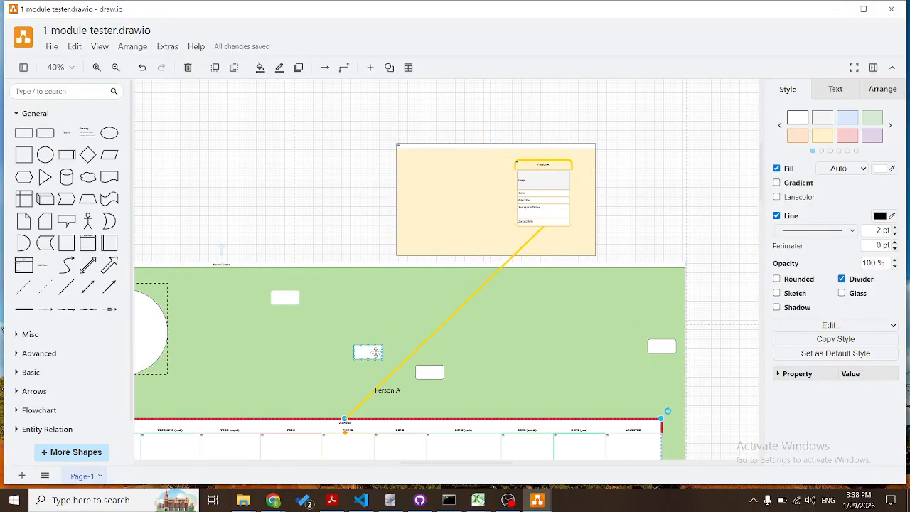
pyautogui.scroll(-2, 344, 269)
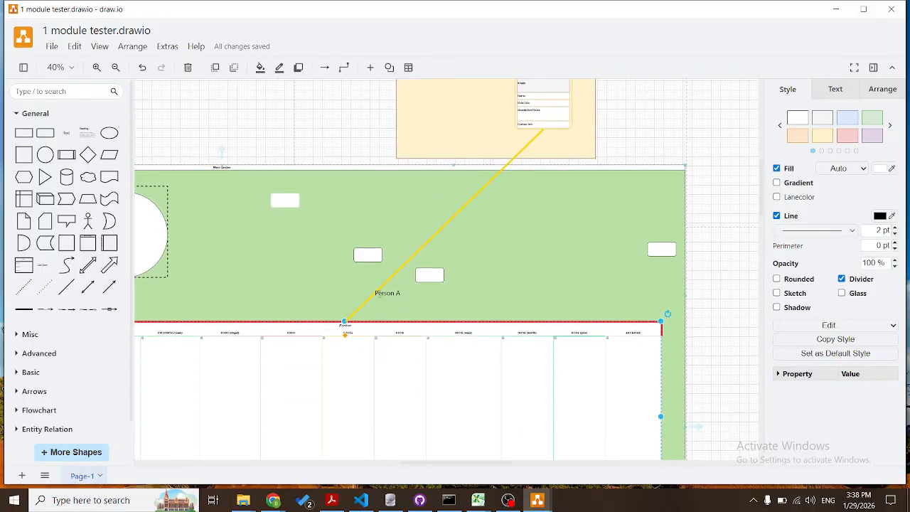
pyautogui.click(377, 296)
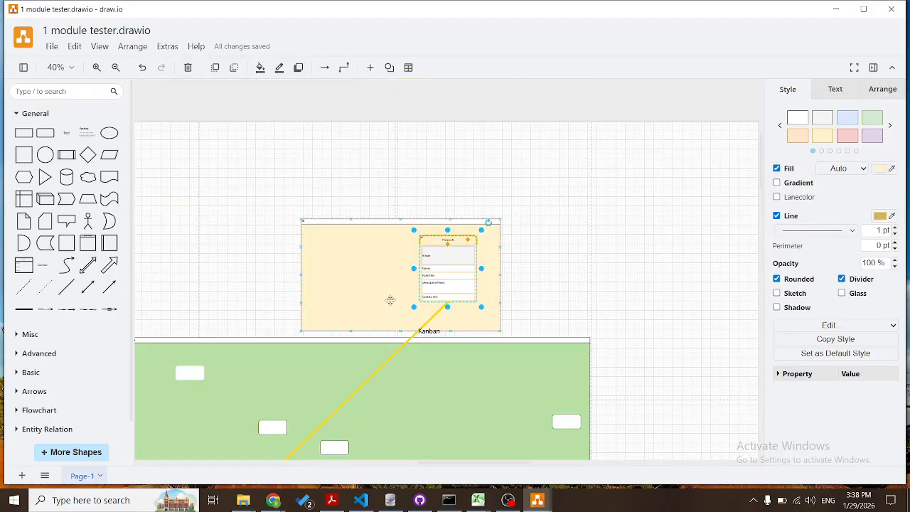
pyautogui.click(423, 334)
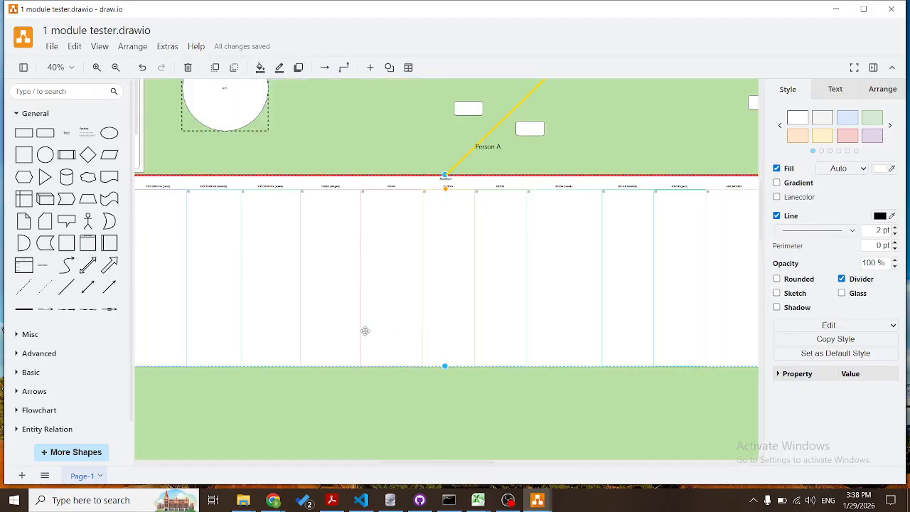
# Set the Main Garden dashboard's year back to 2026.
pyautogui.hscroll(-5, 364, 331)
pyautogui.hscroll(1, 364, 330)
pyautogui.scroll(3, 365, 330)
pyautogui.scroll(1, 364, 331)
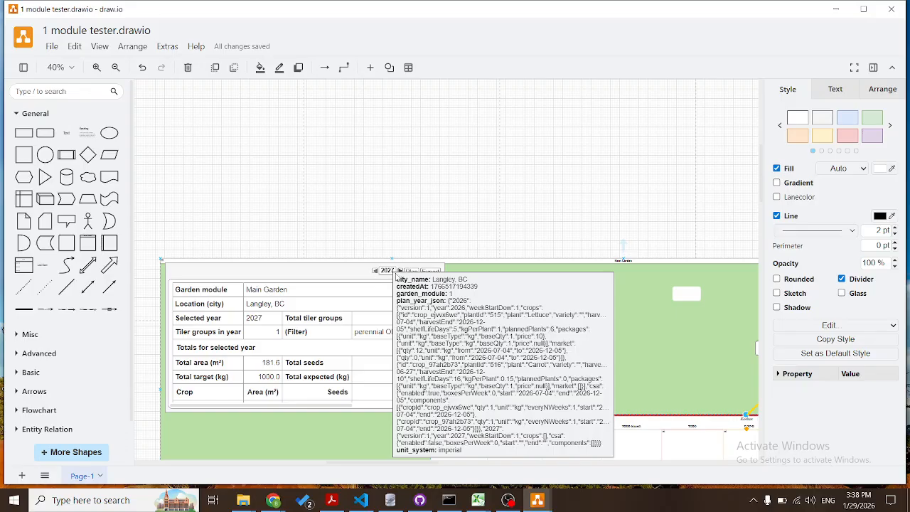
pyautogui.click(375, 271)
pyautogui.scroll(-5, 410, 241)
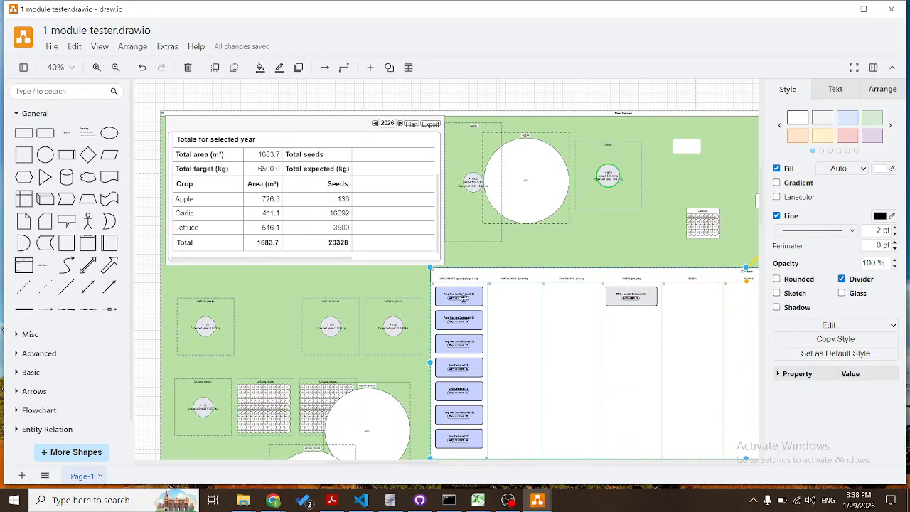
# Select the first Prep bed for Lettuce card in the yearly upcoming column to examine its link to the Lettuce group.
pyautogui.click(462, 297)
pyautogui.click(462, 297)
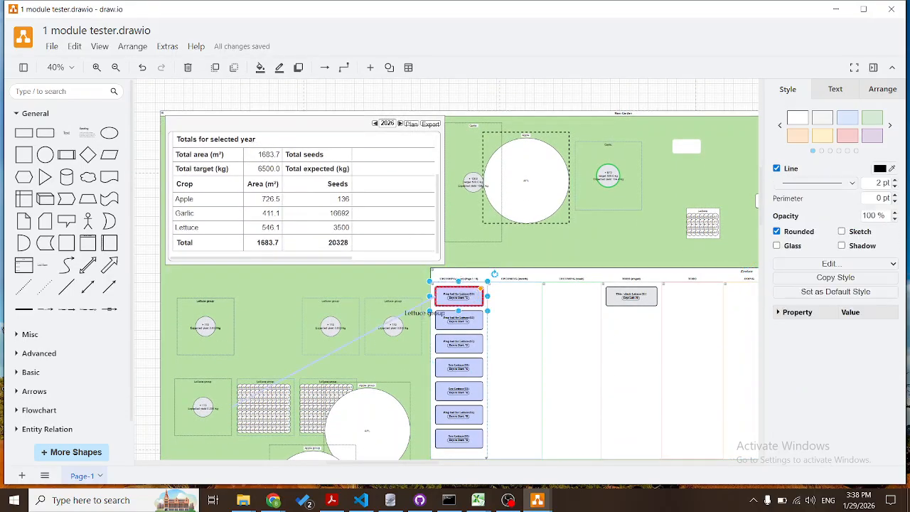
pyautogui.moveTo(446, 317)
pyautogui.scroll(2, 444, 315)
pyautogui.hscroll(4, 491, 308)
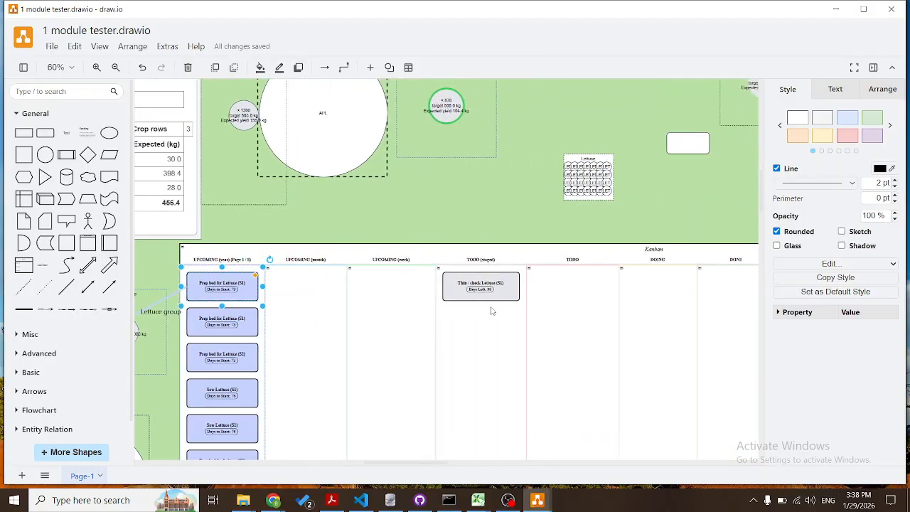
# Follow the links from the staged Thin / check Lettuce (S1) card to its Lettuce group and on to the Harvest – Lettuce (S1) card.
pyautogui.click(499, 284)
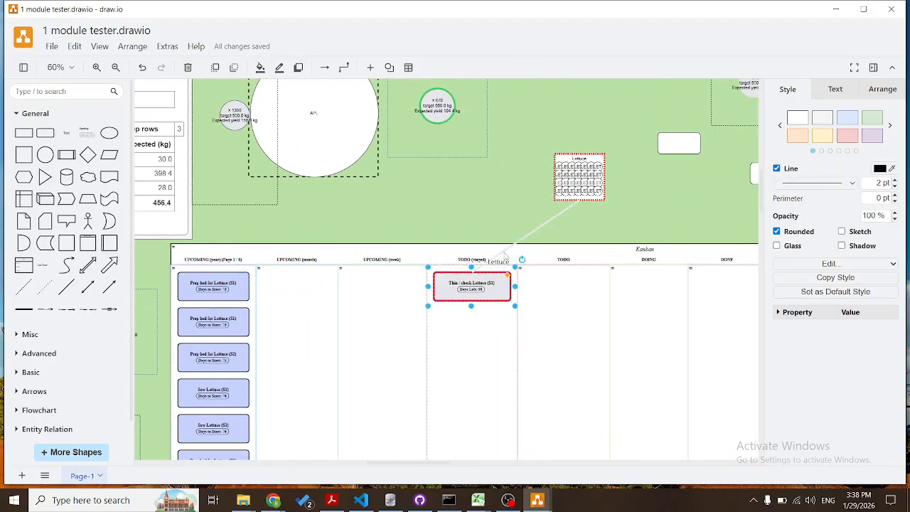
pyautogui.moveTo(512, 253)
pyautogui.moveTo(488, 279)
pyautogui.click(494, 261)
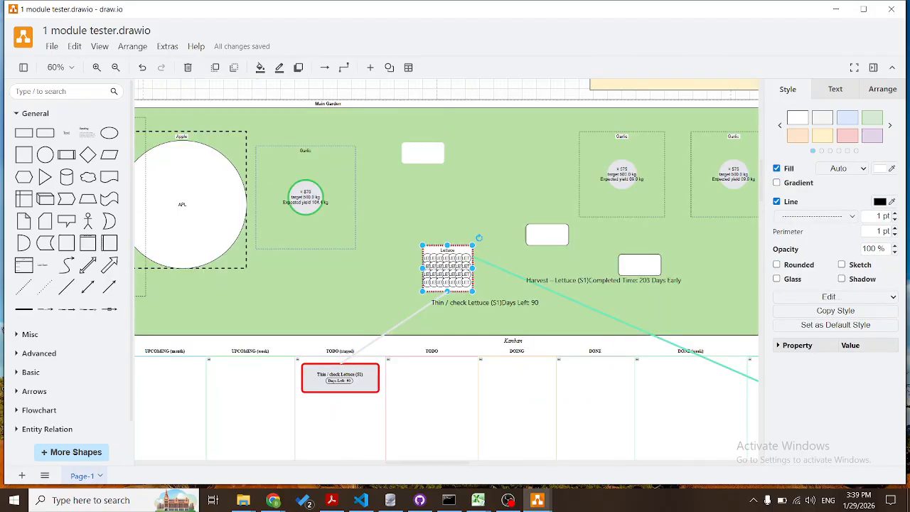
pyautogui.click(517, 279)
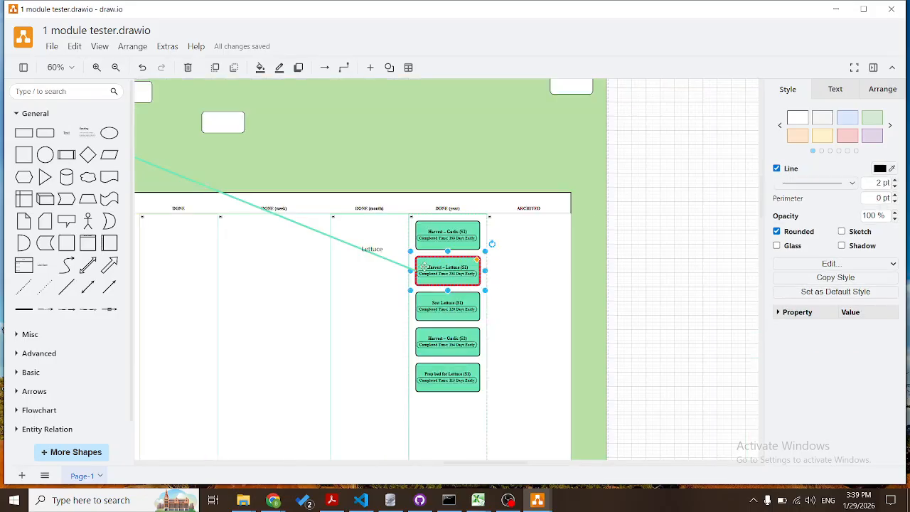
# Follow the link from Harvest – Lettuce (S1) to its Lettuce group, and from the upcoming Sow Lettuce (S1) card to its own Lettuce group.
pyautogui.keyDown('ctrl'); pyautogui.scroll(3, 447, 278); pyautogui.keyUp('ctrl')
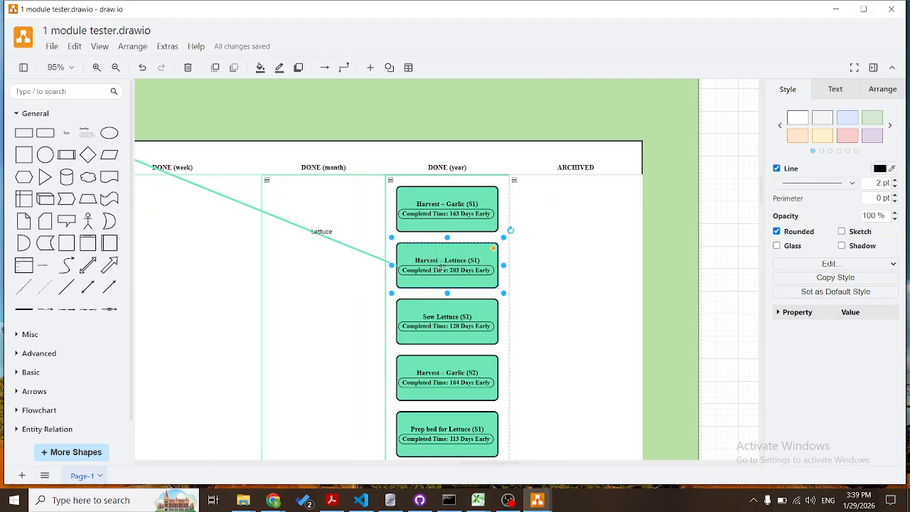
pyautogui.click(321, 232)
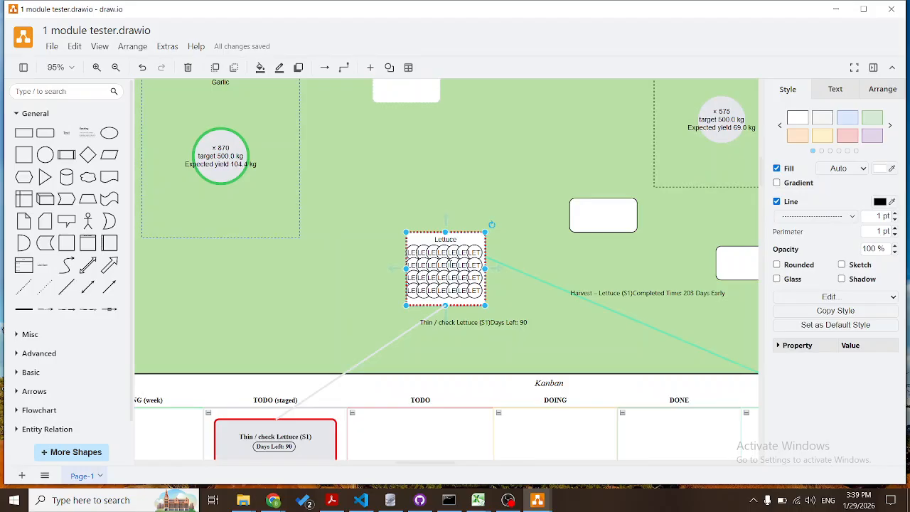
pyautogui.hscroll(-2, 449, 264)
pyautogui.scroll(-4, 449, 263)
pyautogui.scroll(-2, 449, 263)
pyautogui.hscroll(-2, 449, 263)
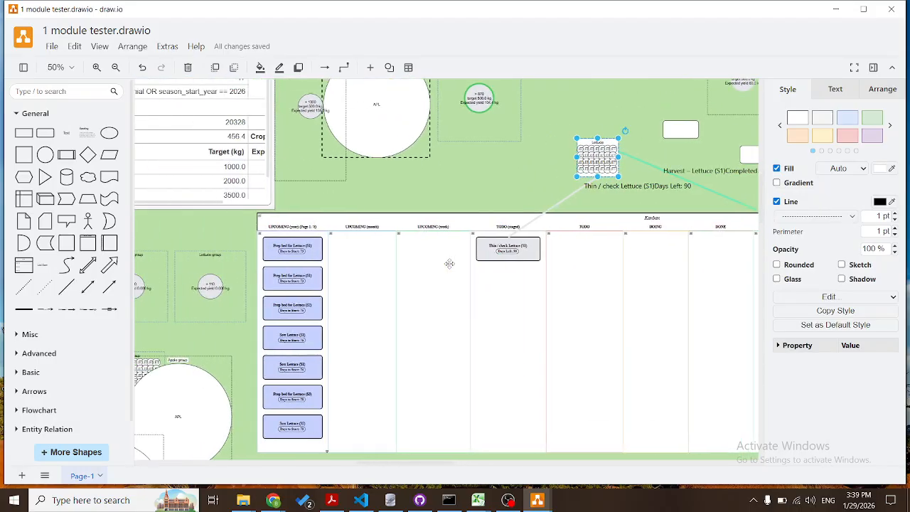
pyautogui.click(290, 339)
pyautogui.hscroll(-2, 291, 341)
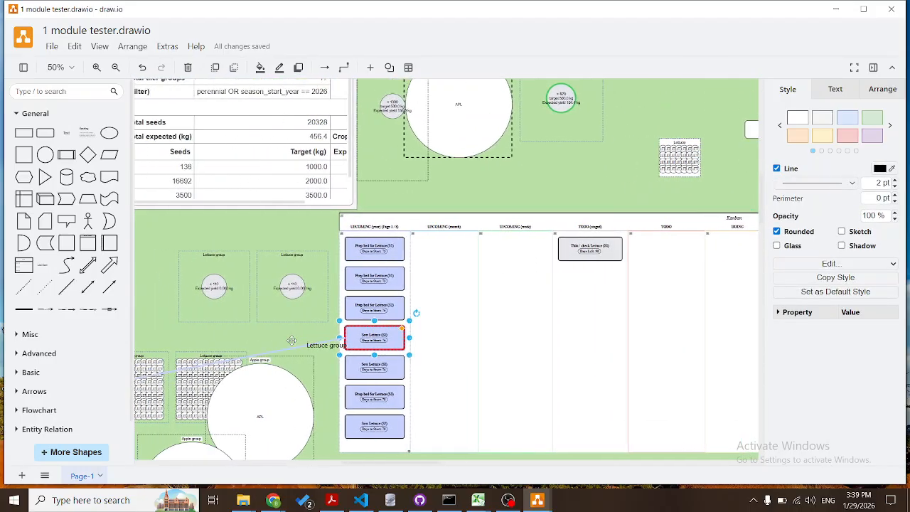
pyautogui.click(304, 342)
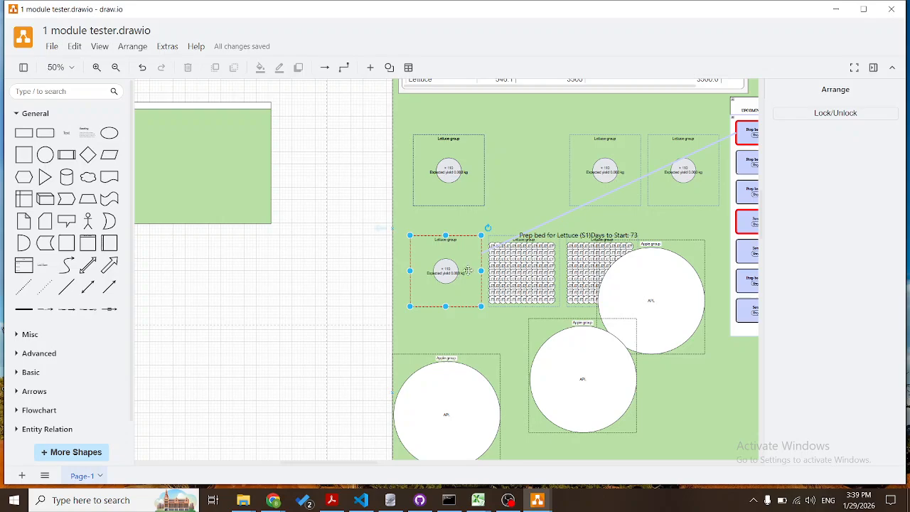
# Expand the planting of the collapsed Lettuce group linked to the Sow Lettuce (S1) card so its individual plants are drawn.
pyautogui.moveTo(471, 272)
pyautogui.scroll(3, 509, 177)
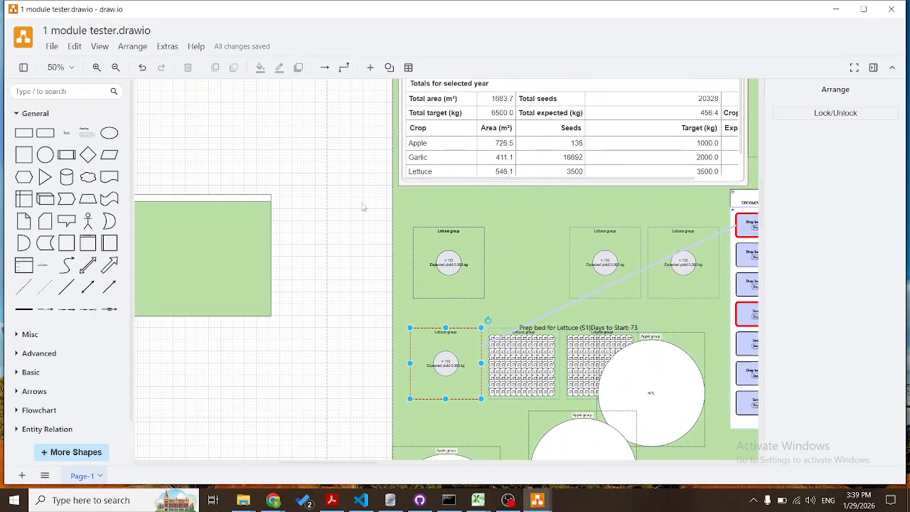
pyautogui.click(360, 208)
pyautogui.scroll(-3, 392, 226)
pyautogui.hscroll(1, 536, 257)
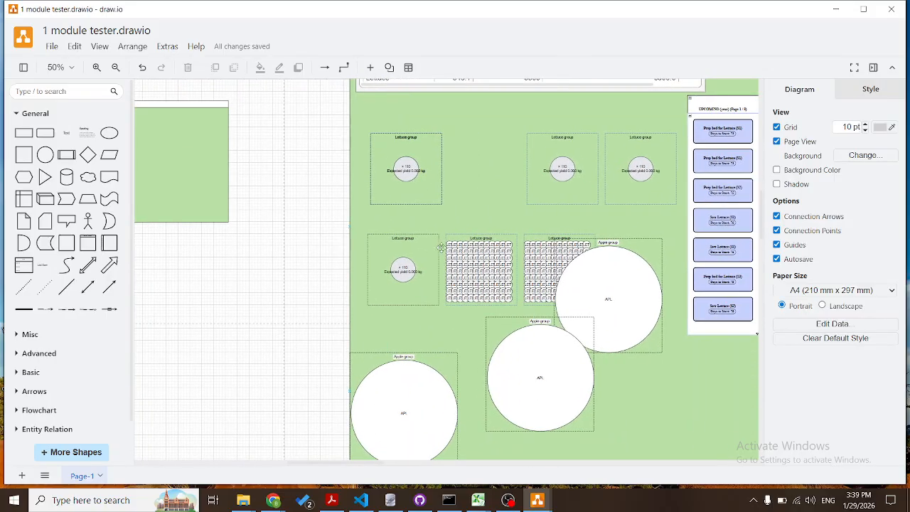
pyautogui.rightClick(416, 248)
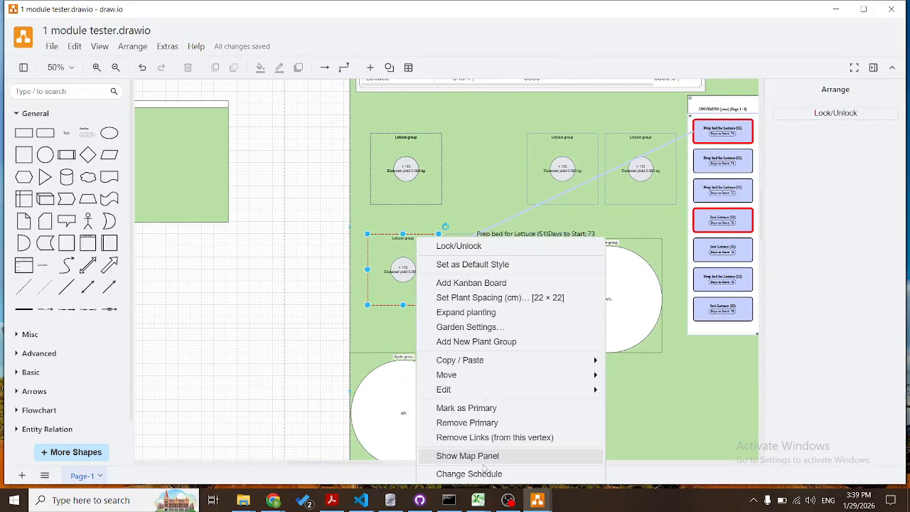
pyautogui.click(459, 314)
# Set the horizontal plant spacing of the newly expanded Lettuce group to 40 cm.
pyautogui.scroll(1, 422, 290)
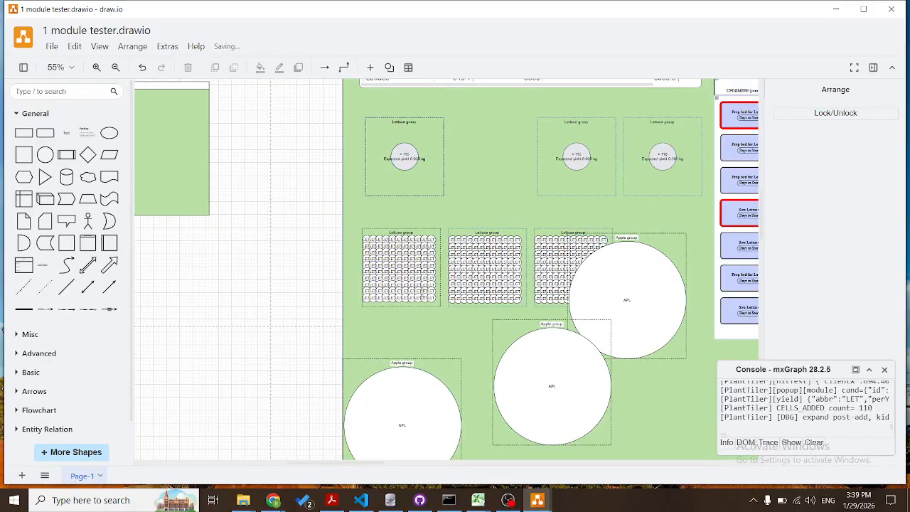
pyautogui.scroll(2, 409, 265)
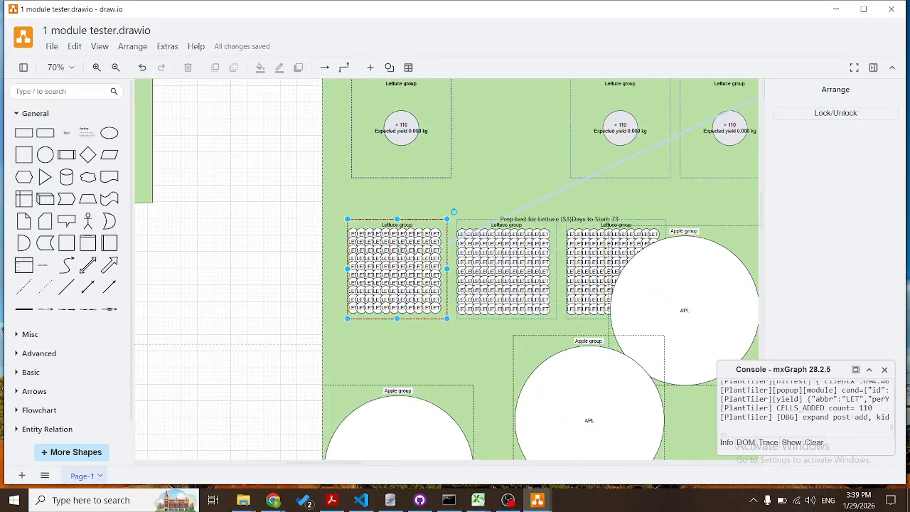
pyautogui.scroll(2, 409, 265)
pyautogui.click(395, 256)
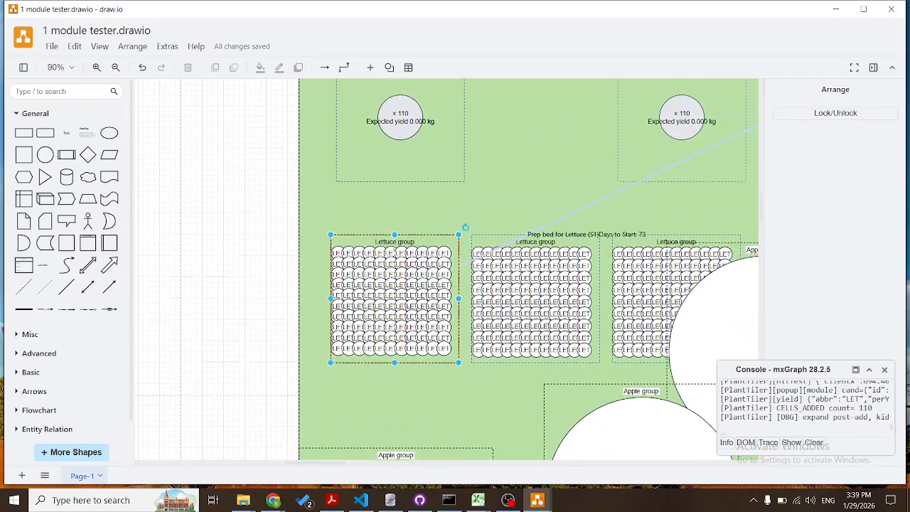
pyautogui.rightClick(404, 283)
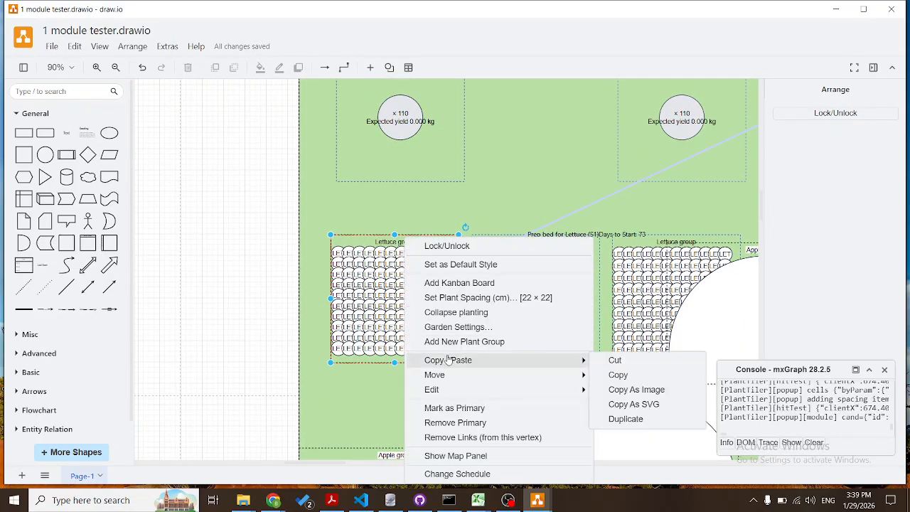
pyautogui.click(449, 299)
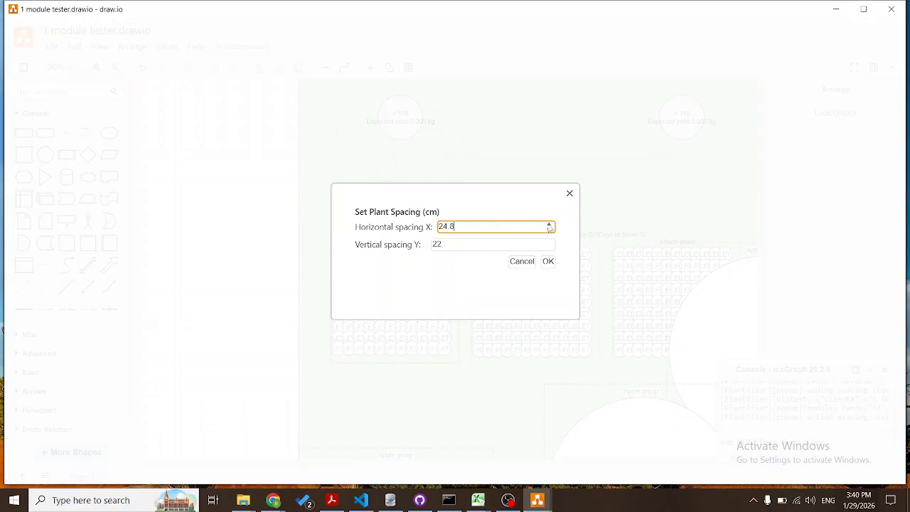
pyautogui.doubleClick(496, 227)
pyautogui.write('40')
pyautogui.press('Return')
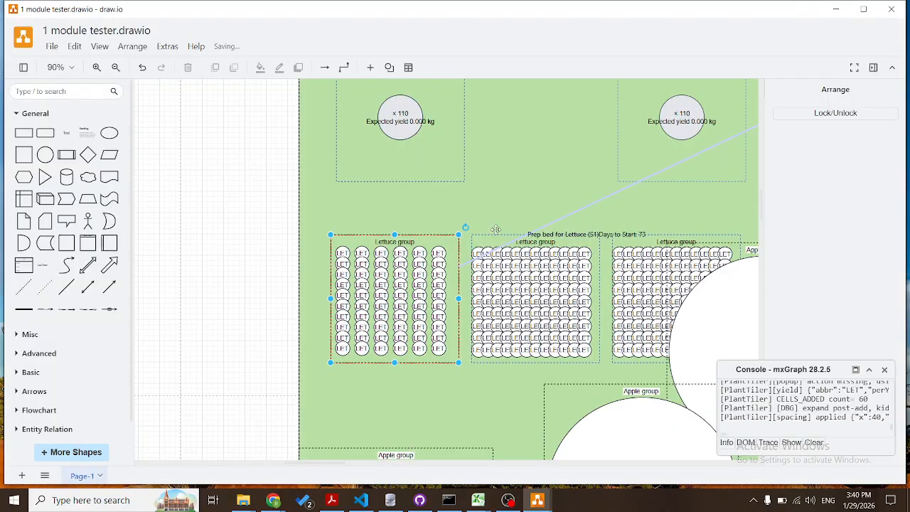
# Set the horizontal plant spacing of the middle expanded Lettuce group to 40 cm.
pyautogui.click(500, 237)
pyautogui.rightClick(500, 238)
pyautogui.click(548, 299)
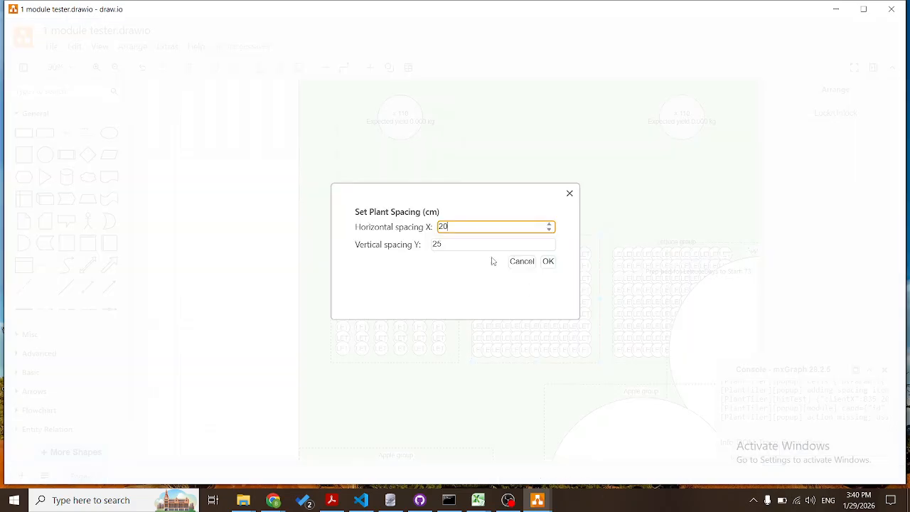
pyautogui.press('Return')
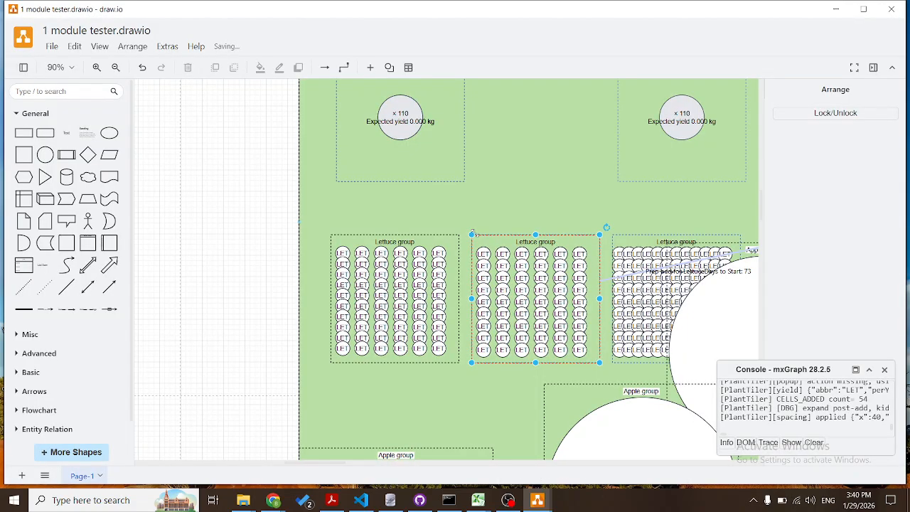
# Move the middle Lettuce group onto the leftmost one with a slight offset to the right, and step back and forth between the overlapping groups.
pyautogui.moveTo(508, 246); pyautogui.dragTo(371, 241)
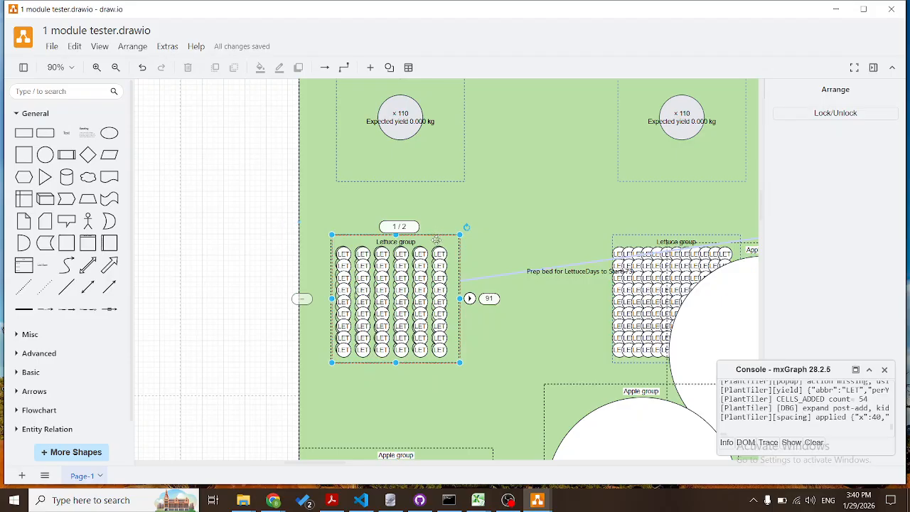
pyautogui.moveTo(437, 239); pyautogui.dragTo(446, 238)
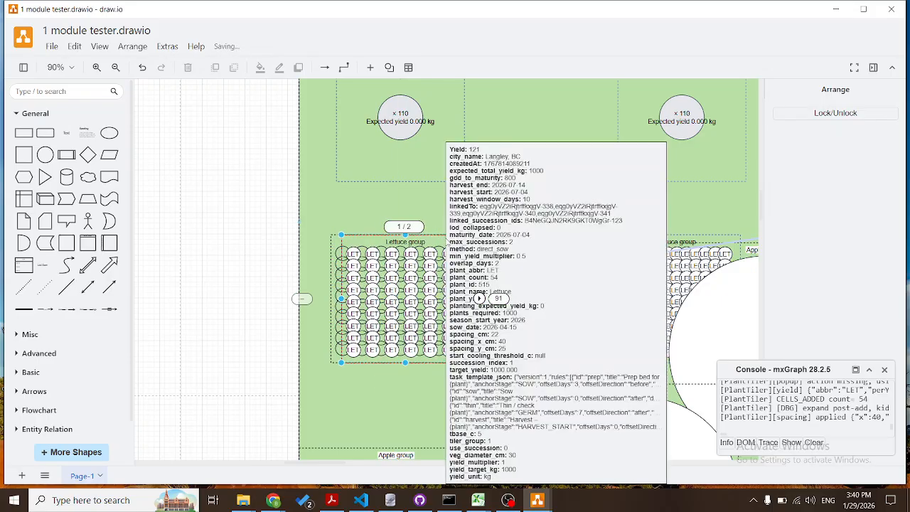
pyautogui.click(479, 299)
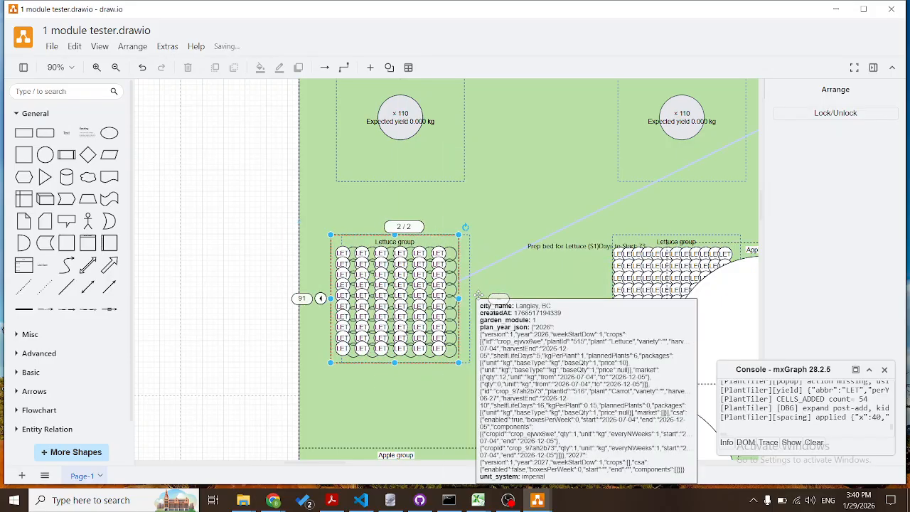
pyautogui.click(478, 295)
pyautogui.click(433, 297)
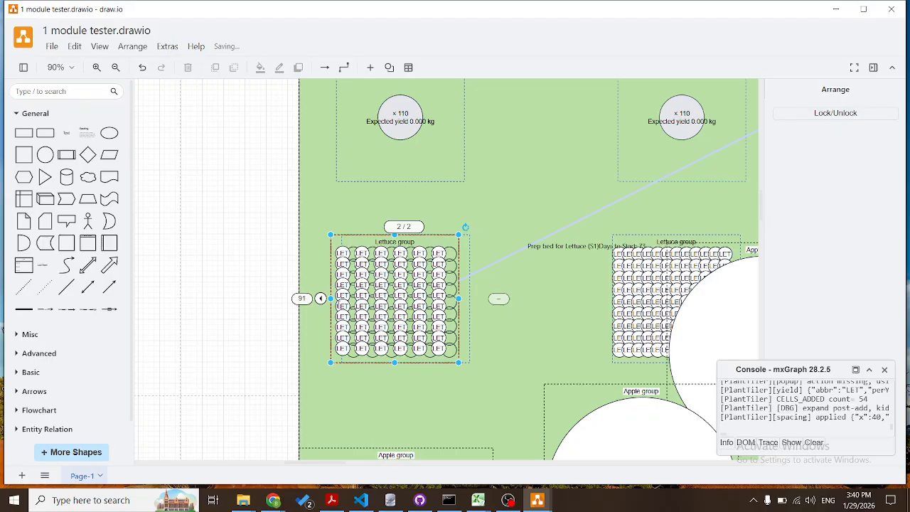
pyautogui.click(320, 299)
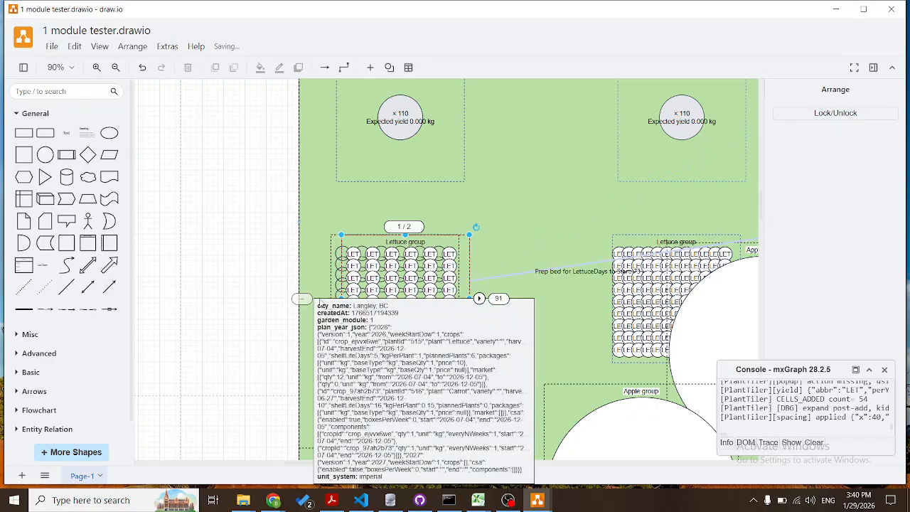
pyautogui.click(288, 282)
# Select both overlapping Lettuce groups together and collapse their plantings.
pyautogui.scroll(4, 288, 282)
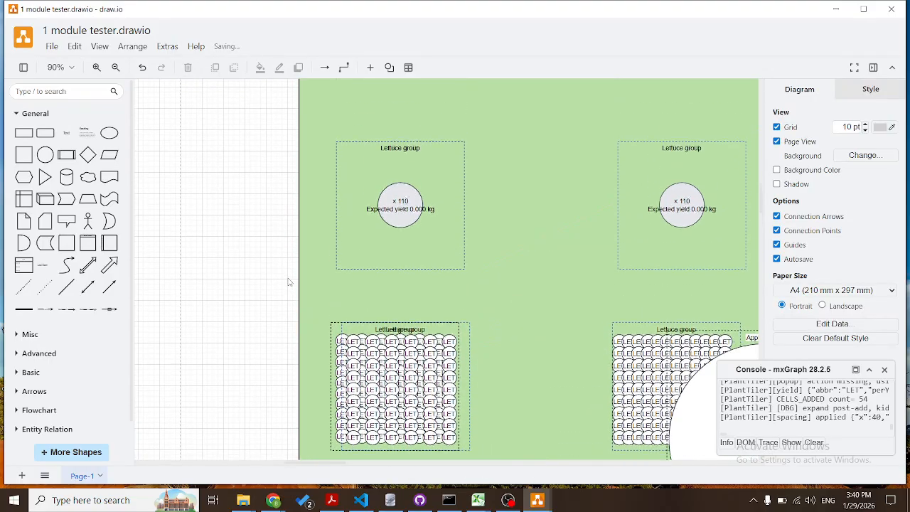
pyautogui.hscroll(3, 289, 282)
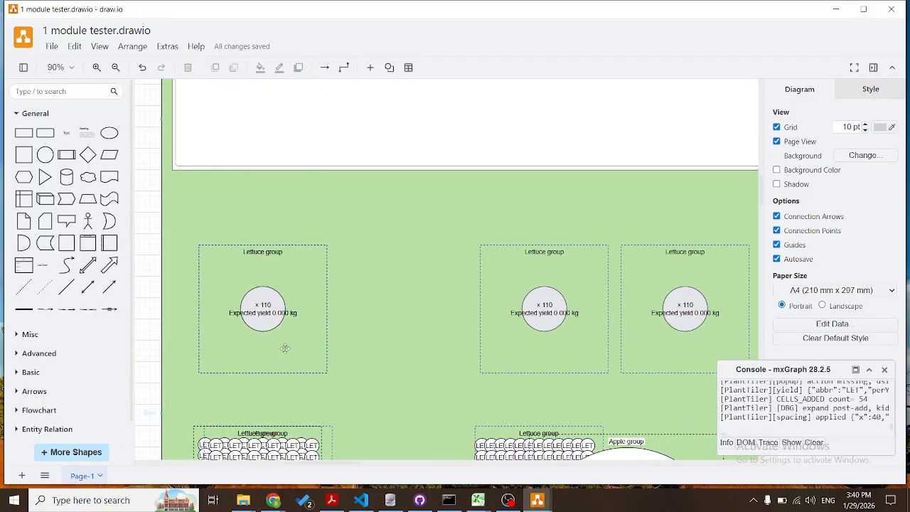
pyautogui.scroll(-3, 284, 346)
pyautogui.click(326, 329)
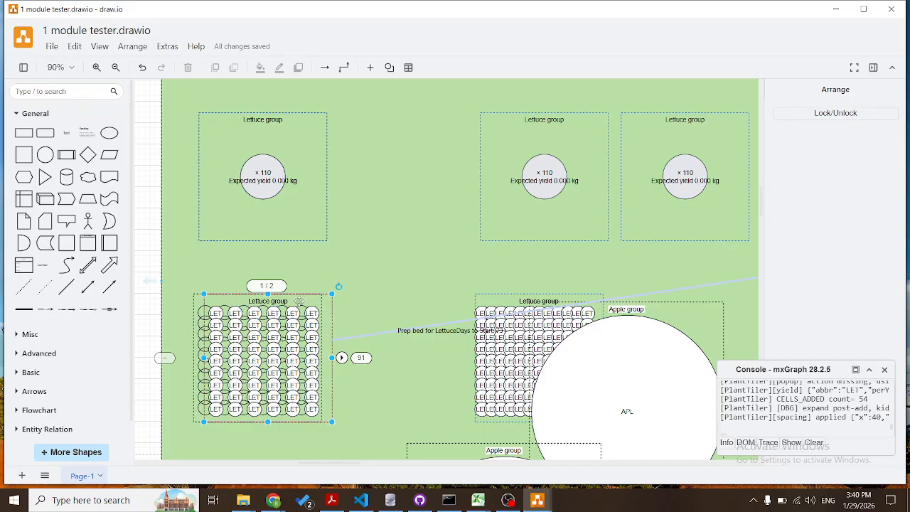
pyautogui.click(155, 302)
pyautogui.scroll(-1, 156, 303)
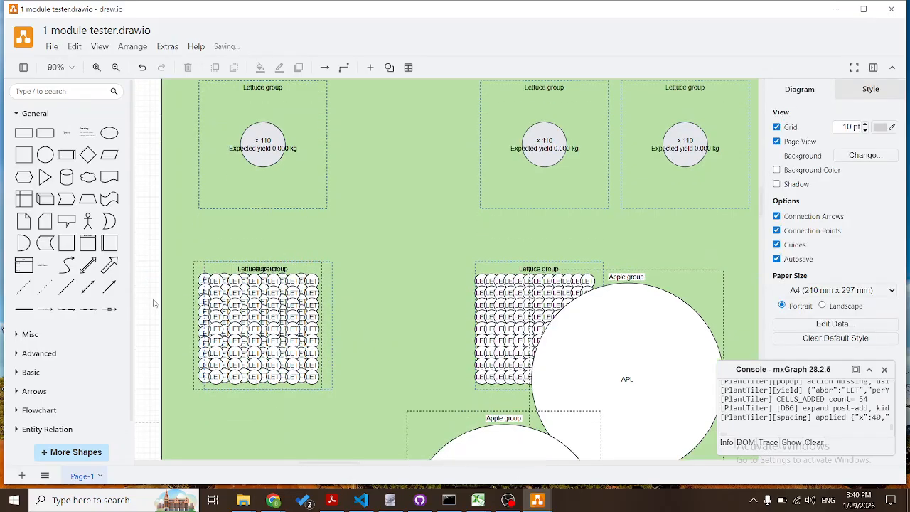
pyautogui.moveTo(144, 406); pyautogui.dragTo(335, 232)
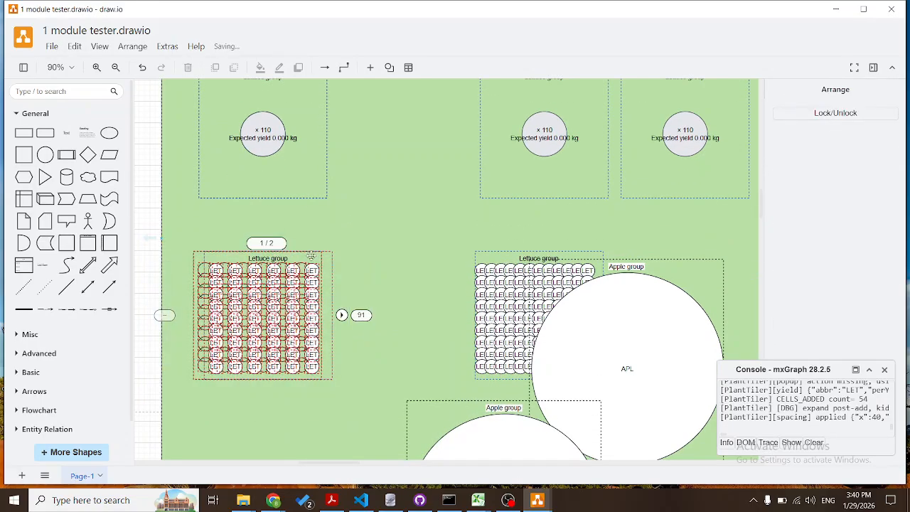
pyautogui.rightClick(312, 254)
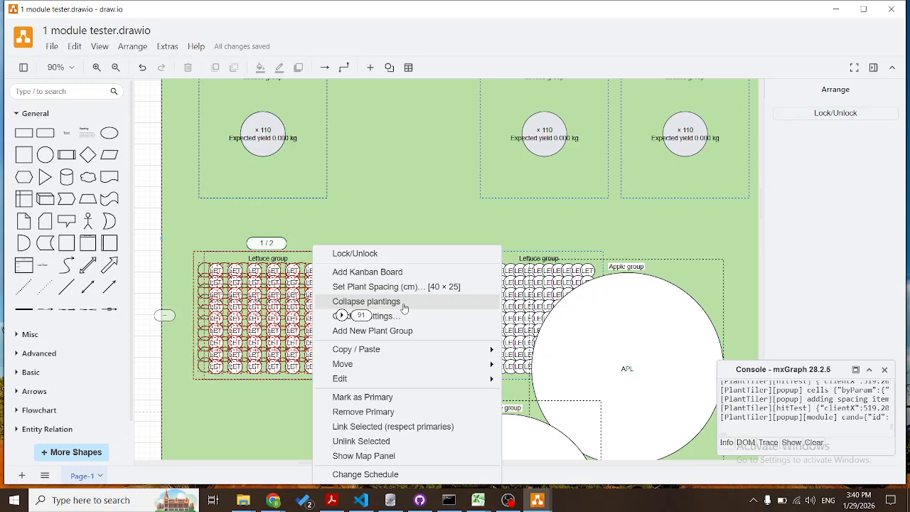
pyautogui.click(403, 307)
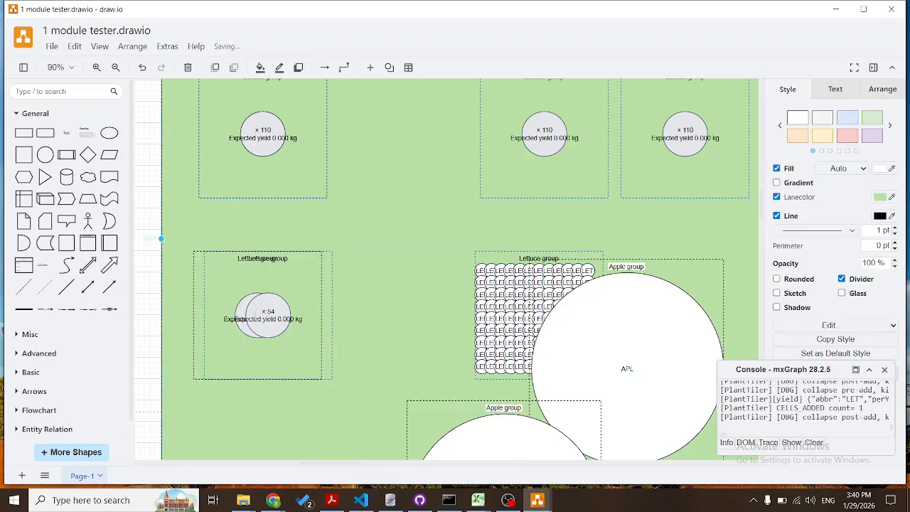
# Step from the first to the second of the overlapping collapsed Lettuce groups to examine each one's task link.
pyautogui.click(220, 269)
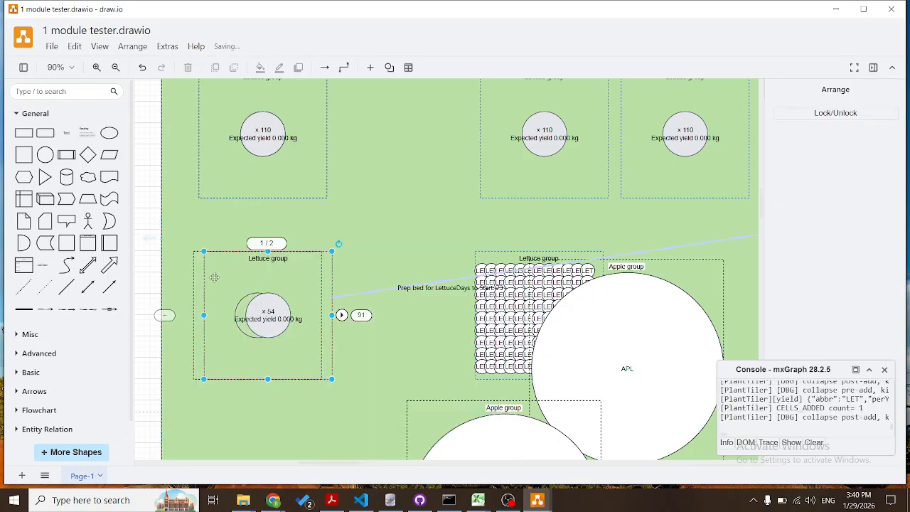
pyautogui.click(342, 316)
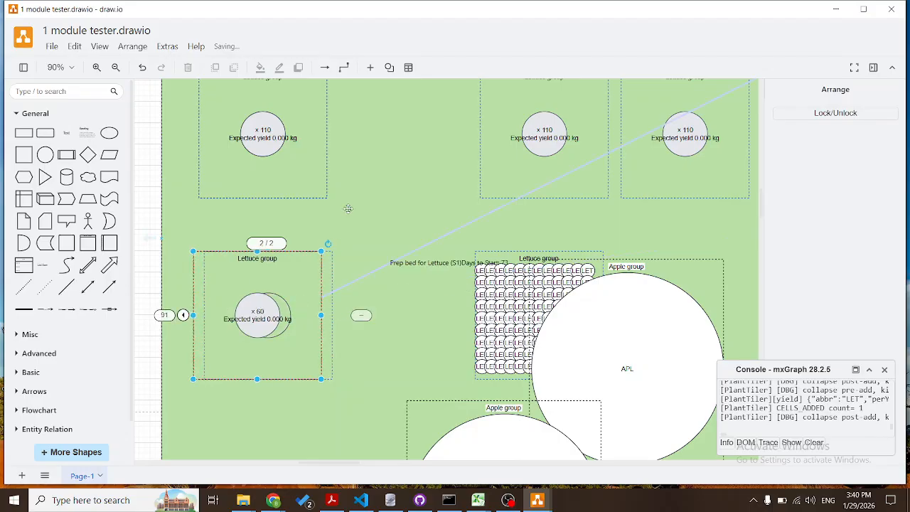
pyautogui.click(382, 221)
# Look over the remaining Lettuce groups and select the Person A card in the team module to examine its link to the Kanban board.
pyautogui.scroll(3, 382, 220)
pyautogui.moveTo(397, 278); pyautogui.dragTo(353, 278)
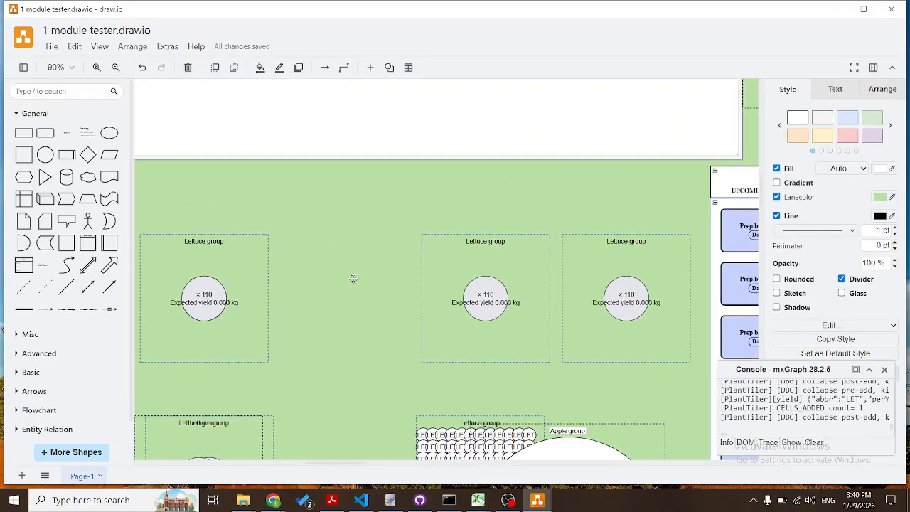
pyautogui.hscroll(3, 354, 278)
pyautogui.moveTo(446, 343)
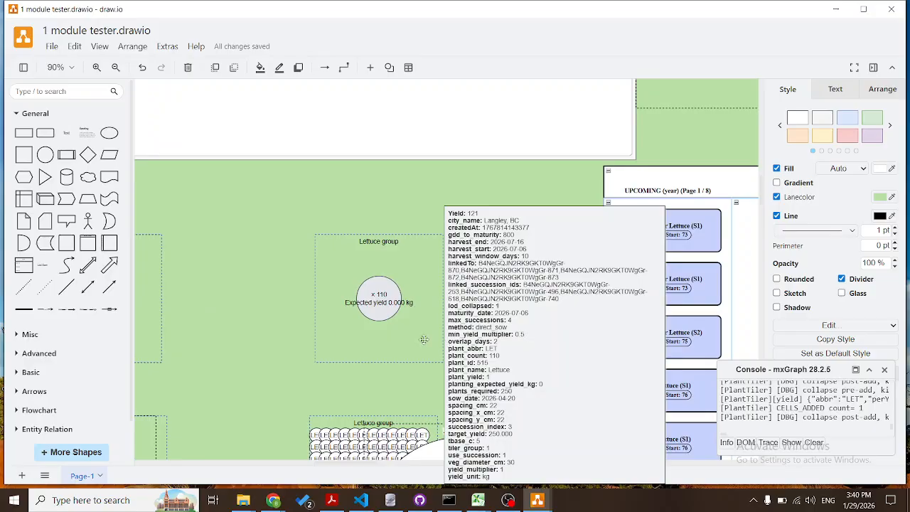
pyautogui.scroll(-5, 446, 343)
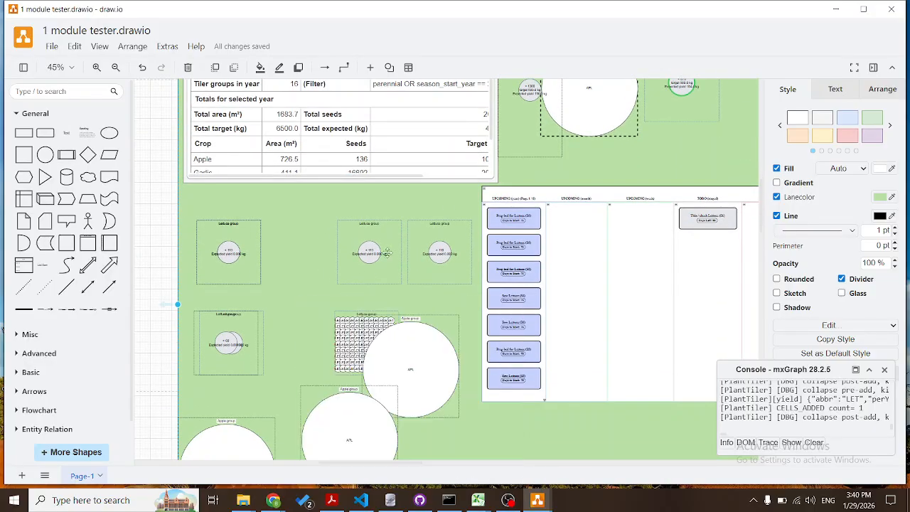
pyautogui.scroll(5, 448, 211)
pyautogui.hscroll(10, 449, 211)
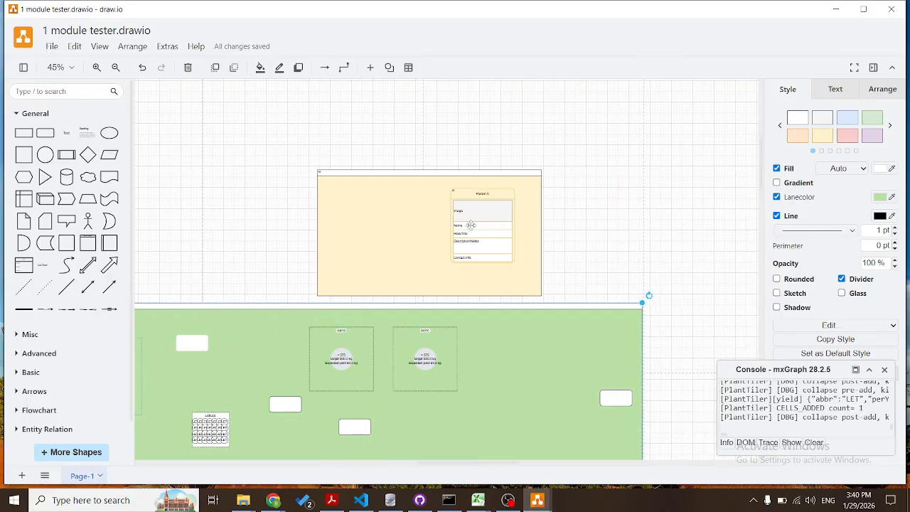
pyautogui.click(474, 193)
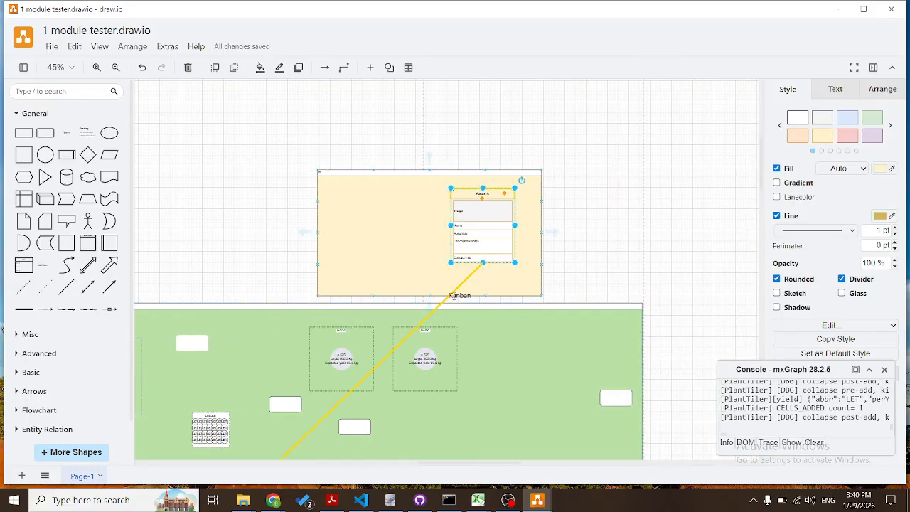
# Select the Person A card together with the two Garlic groups and nearby blank boxes, and link the selection respecting primaries.
pyautogui.hscroll(3, 562, 263)
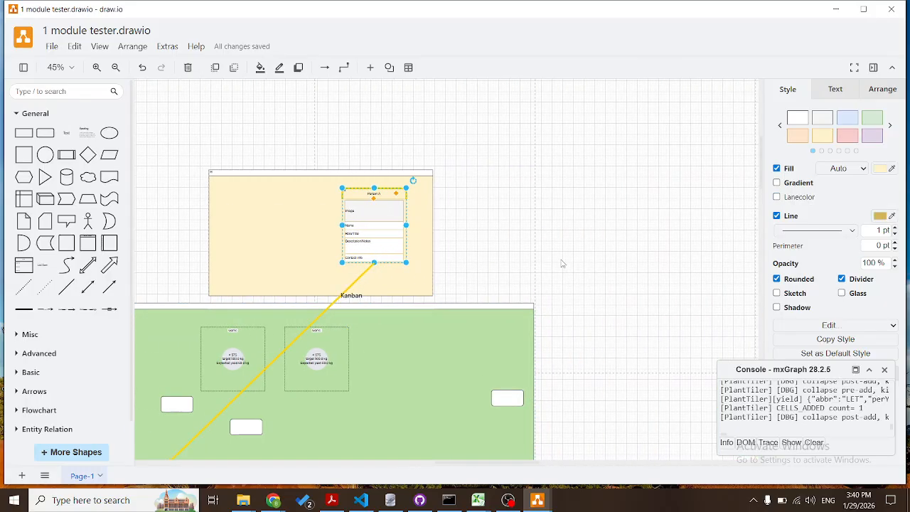
pyautogui.scroll(-3, 561, 263)
pyautogui.moveTo(597, 341); pyautogui.dragTo(174, 81)
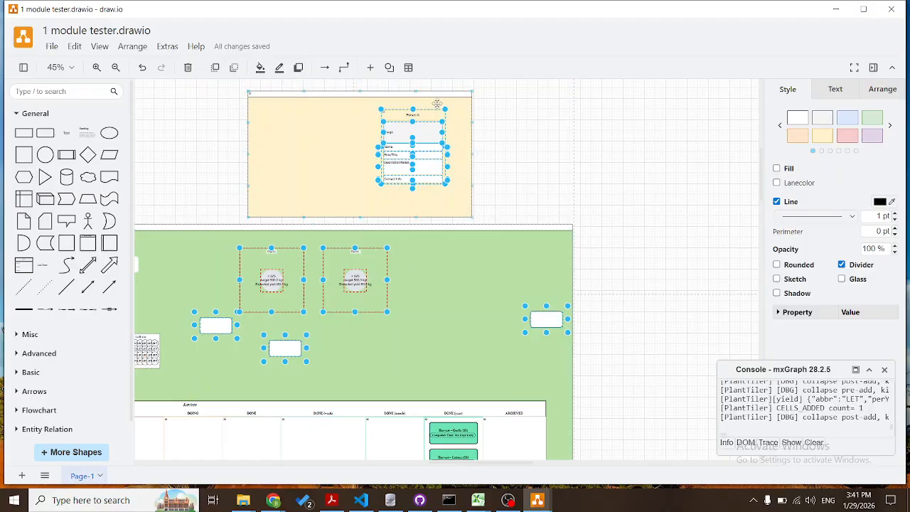
pyautogui.rightClick(422, 114)
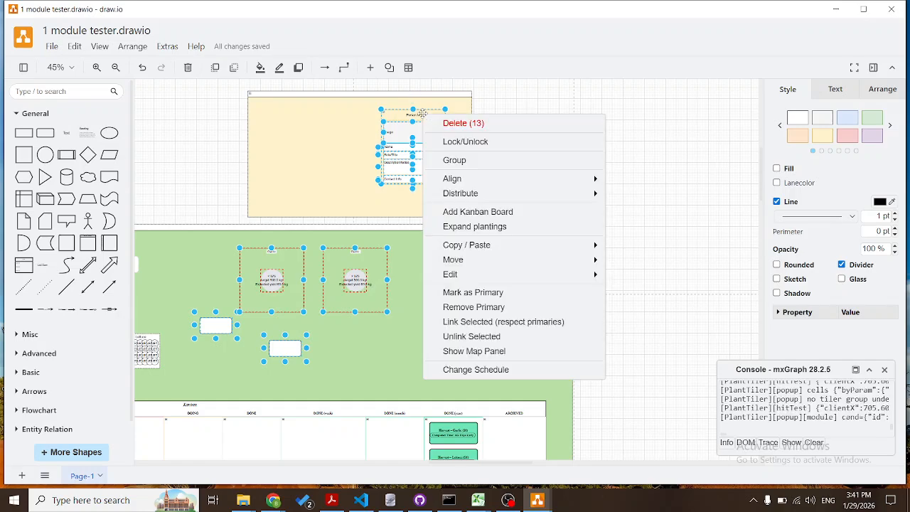
pyautogui.click(494, 322)
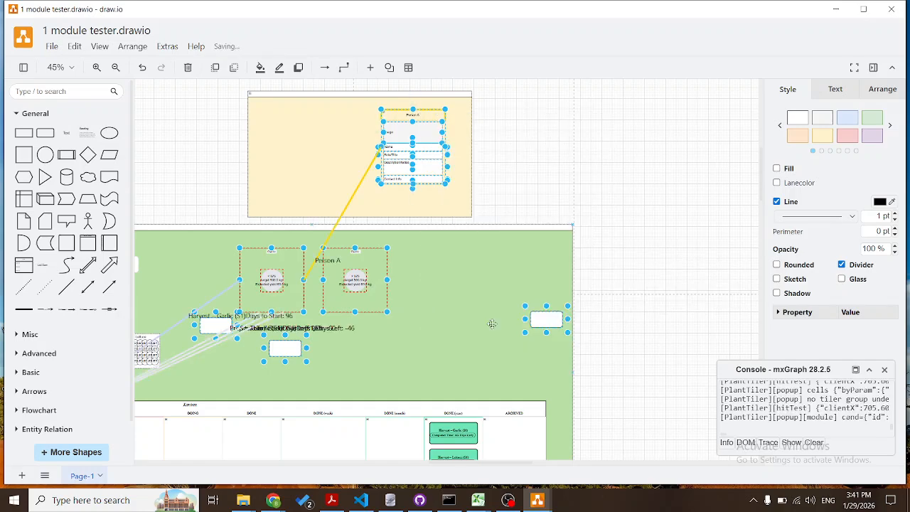
# Select the first of the two Garlic groups and the blank box near the garden's right edge to examine their links to Person A.
pyautogui.click(363, 298)
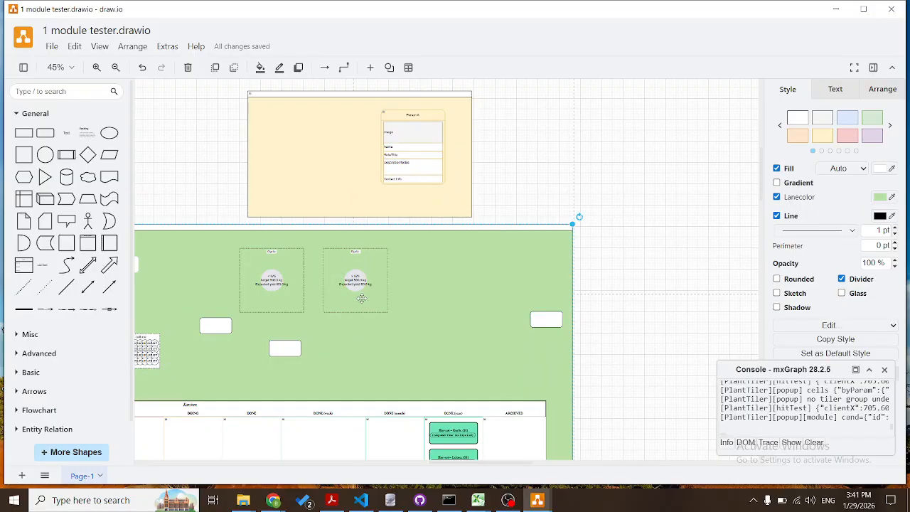
pyautogui.click(362, 298)
pyautogui.click(292, 272)
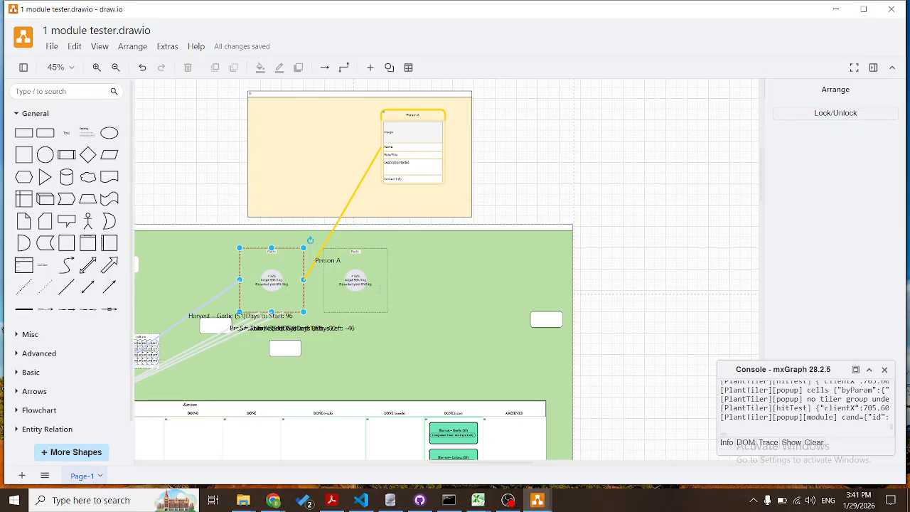
pyautogui.click(547, 319)
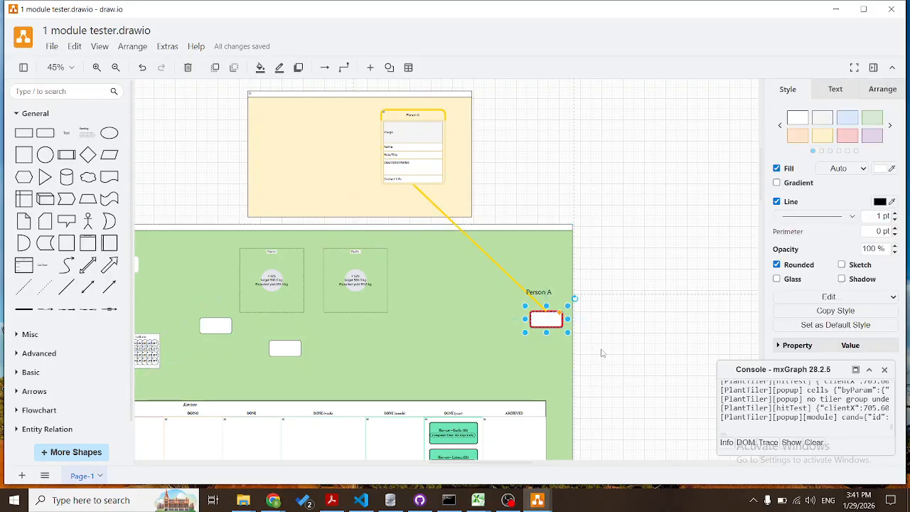
# Select the Person A card, both Garlic groups and the nearby blank boxes again, and unlink the selection.
pyautogui.moveTo(594, 373); pyautogui.dragTo(172, 98)
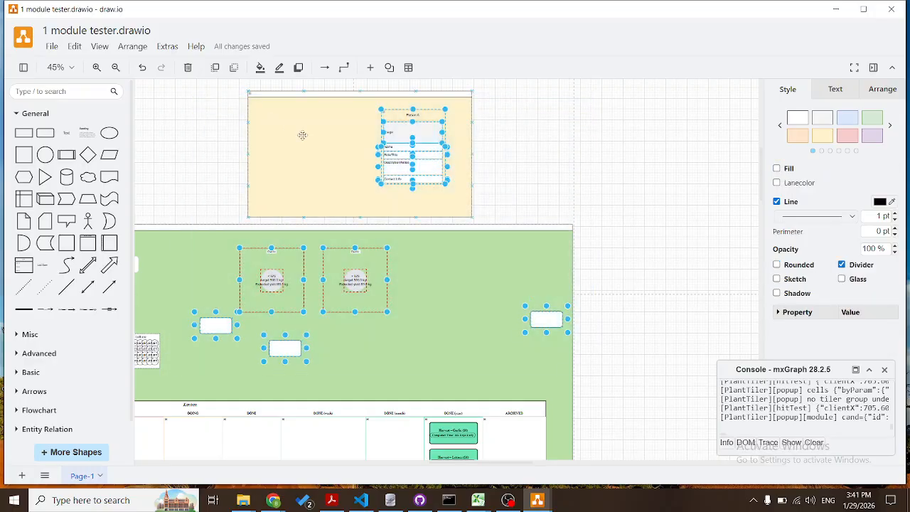
pyautogui.rightClick(296, 263)
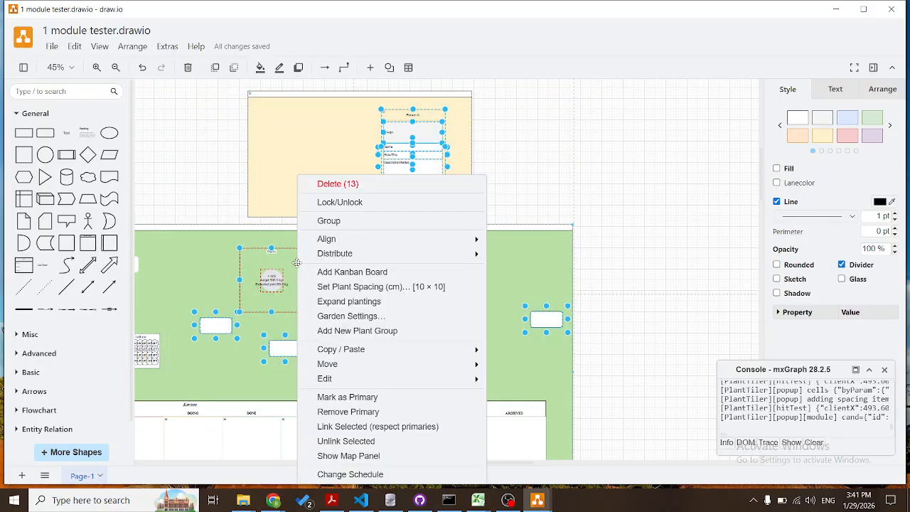
pyautogui.click(360, 442)
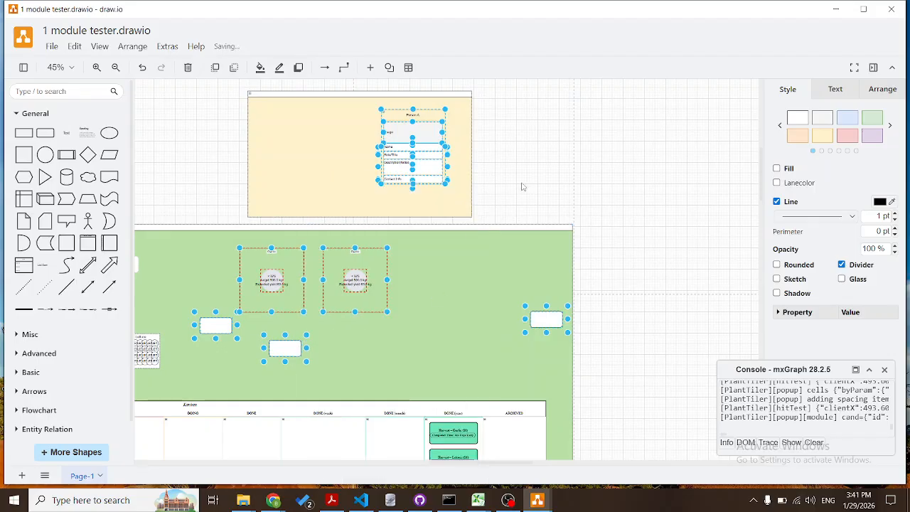
# Examine the Person A card's link to the Kanban board and the Lettuce task cards in the UPCOMING (year) column.
pyautogui.click(434, 141)
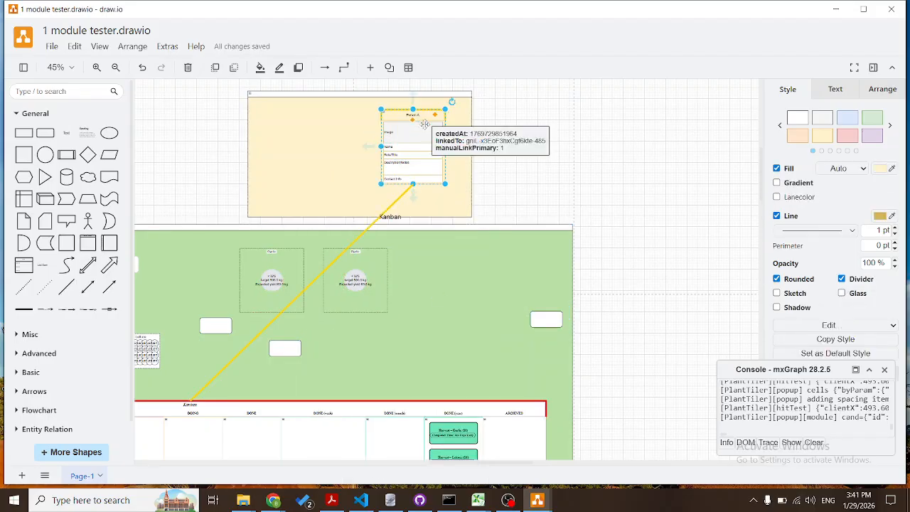
pyautogui.scroll(-2, 218, 383)
pyautogui.hscroll(-3, 217, 383)
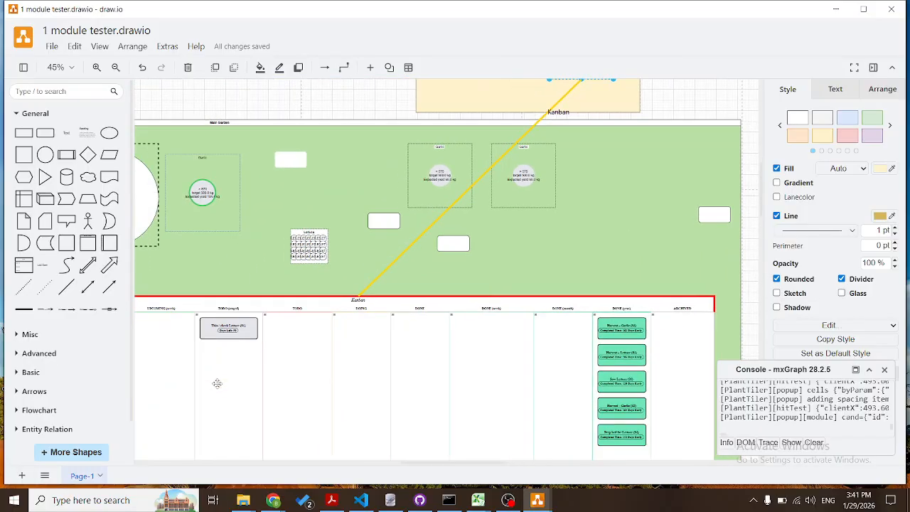
pyautogui.scroll(6, 290, 339)
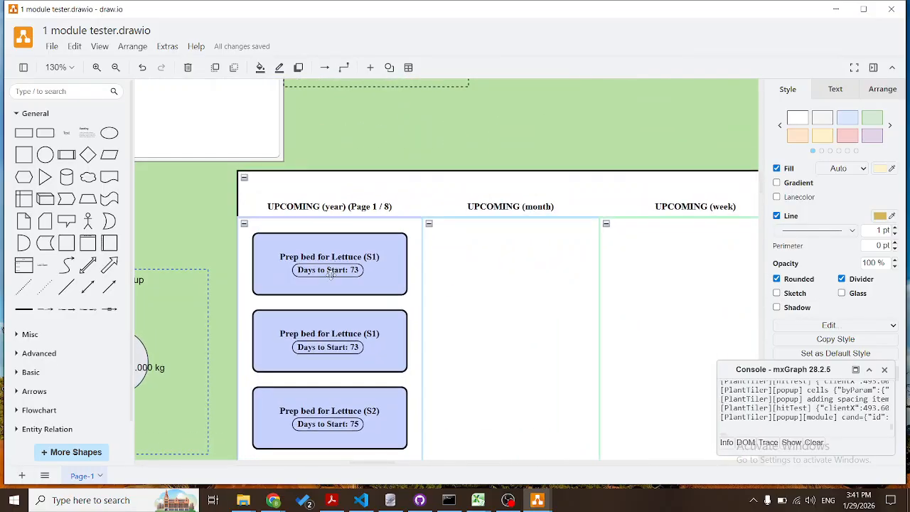
pyautogui.scroll(-5, 329, 276)
pyautogui.scroll(-1, 332, 279)
pyautogui.scroll(4, 347, 341)
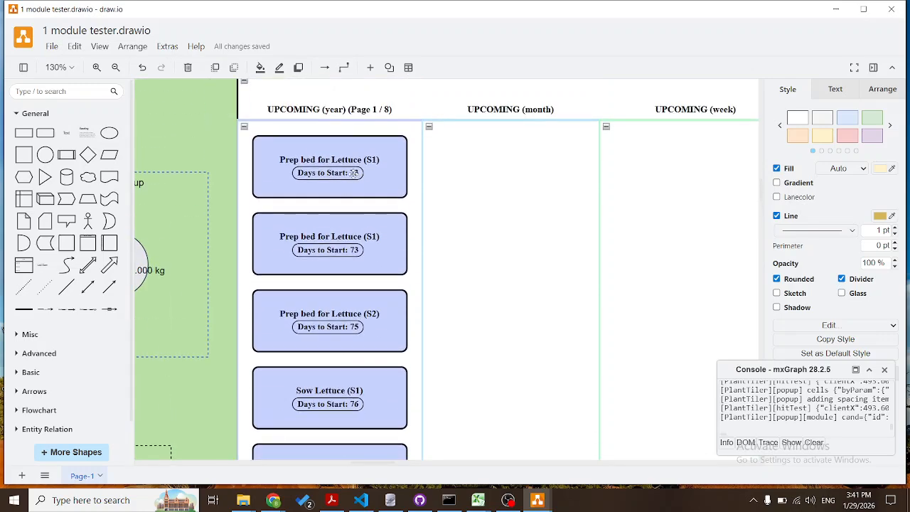
pyautogui.moveTo(354, 173)
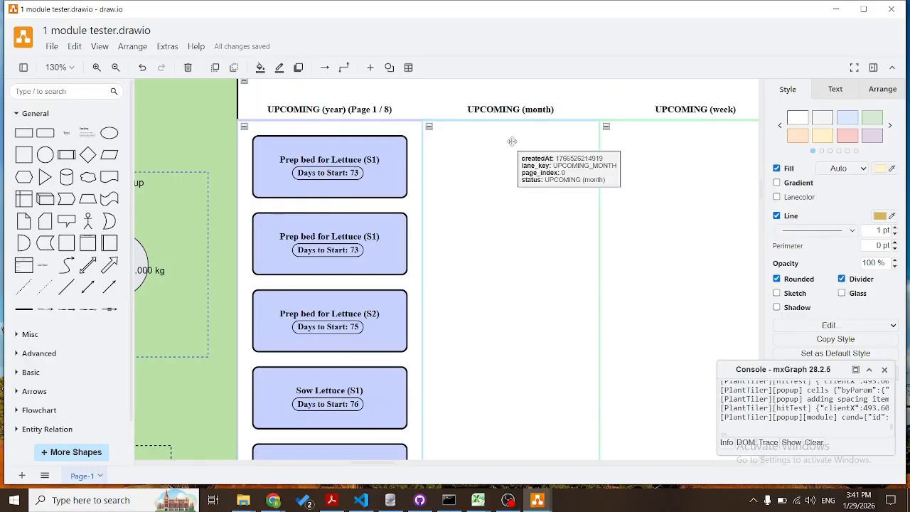
# Look over the Kanban columns from UPCOMING (month) to DOING, including the Thin / check Lettuce (S1) card in TODO (staged).
pyautogui.hscroll(2, 454, 150)
pyautogui.hscroll(1, 454, 151)
pyautogui.click(277, 160)
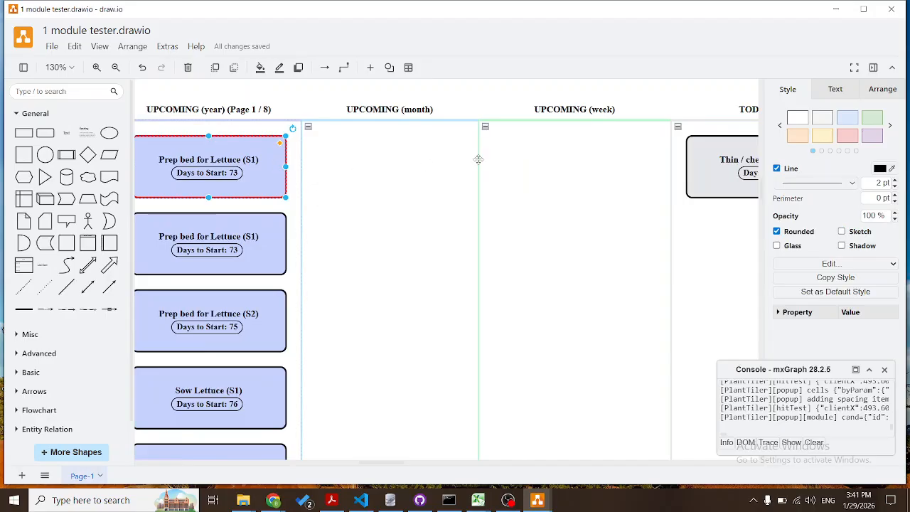
pyautogui.hscroll(3, 478, 159)
pyautogui.hscroll(2, 478, 160)
pyautogui.scroll(-3, 484, 167)
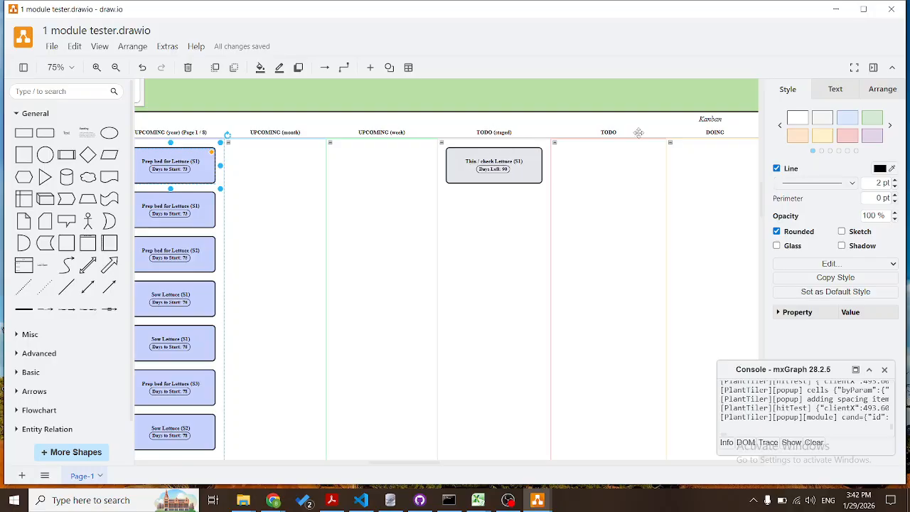
pyautogui.hscroll(4, 597, 139)
pyautogui.keyDown('ctrl'); pyautogui.scroll(3, 351, 176); pyautogui.keyUp('ctrl')
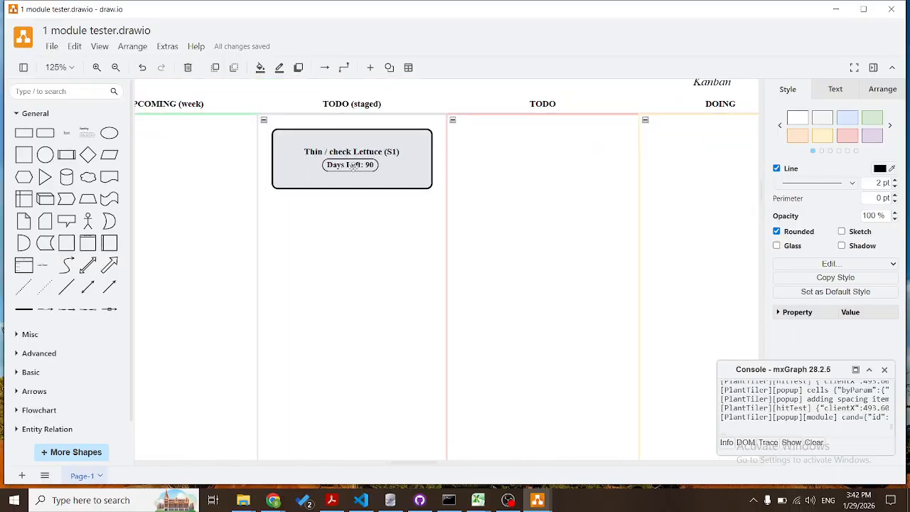
pyautogui.scroll(-3, 352, 166)
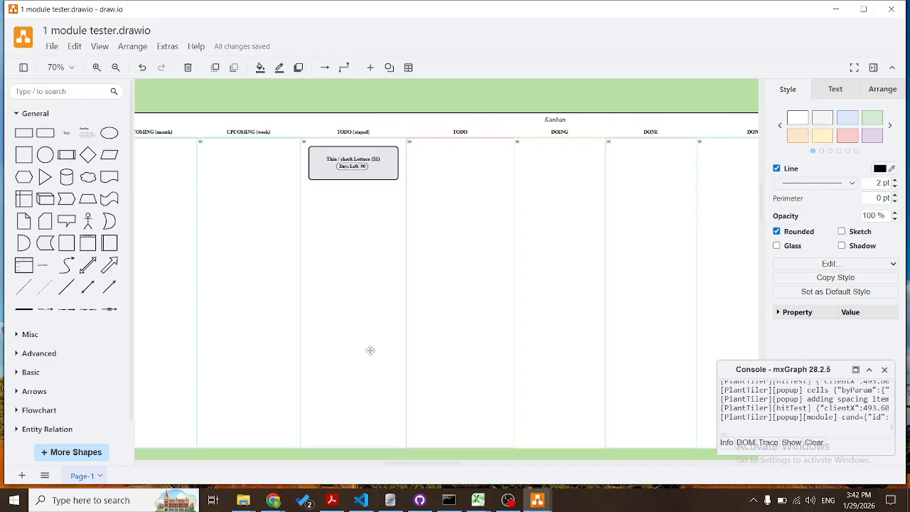
# Move the team module upward to leave a gap above the Main Garden module.
pyautogui.scroll(5, 371, 179)
pyautogui.keyDown('ctrl'); pyautogui.scroll(-4, 371, 180); pyautogui.keyUp('ctrl')
pyautogui.click(371, 119)
pyautogui.scroll(3, 370, 119)
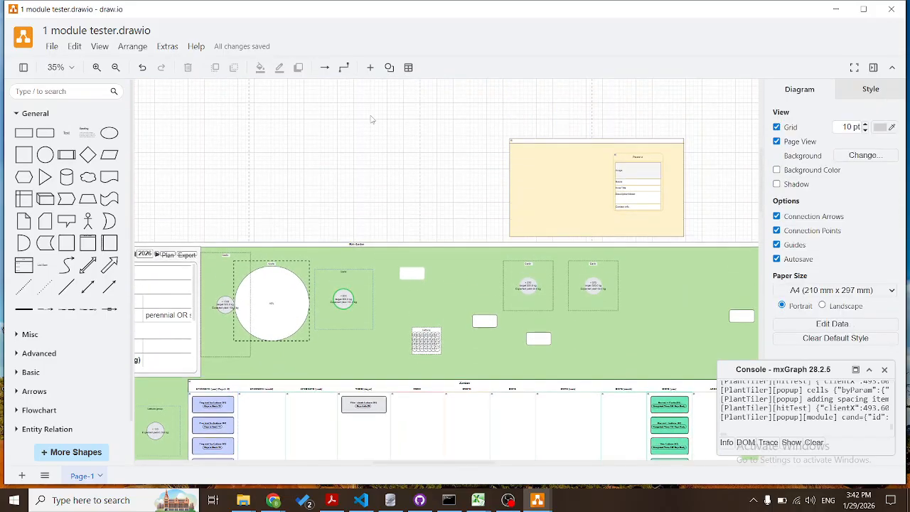
pyautogui.hscroll(4, 459, 184)
pyautogui.click(526, 160)
pyautogui.keyDown('ctrl'); pyautogui.scroll(3, 513, 160); pyautogui.keyUp('ctrl')
pyautogui.click(508, 154)
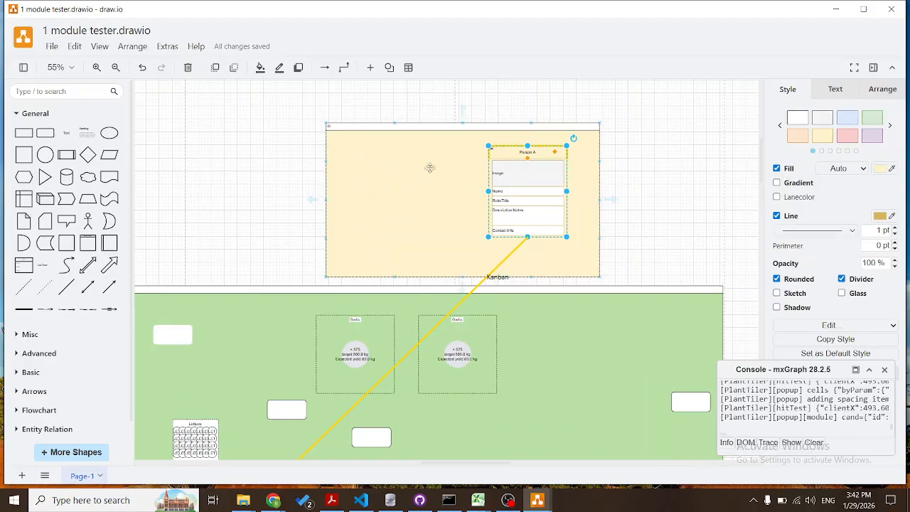
pyautogui.moveTo(488, 129); pyautogui.dragTo(484, 95)
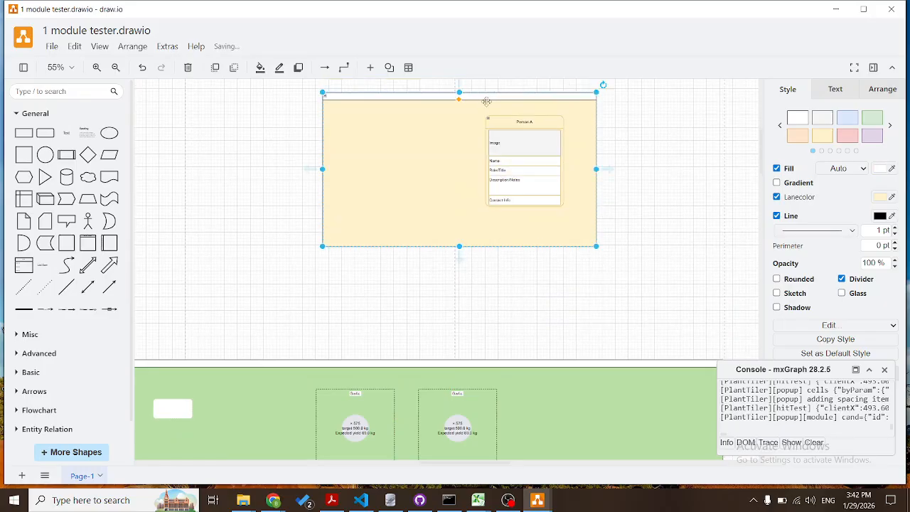
# Add a connected copy of the Person A card directly below the original, with an arrow leading to it.
pyautogui.click(521, 127)
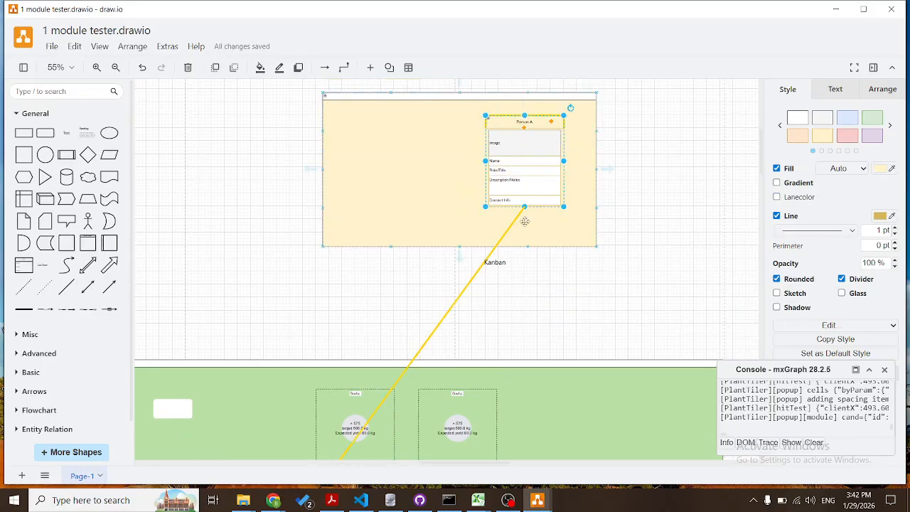
pyautogui.scroll(2, 526, 219)
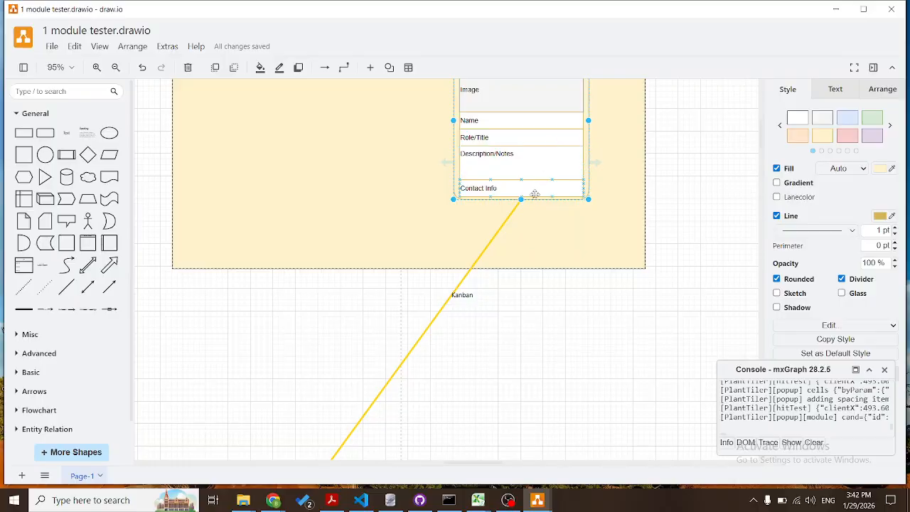
pyautogui.moveTo(523, 211)
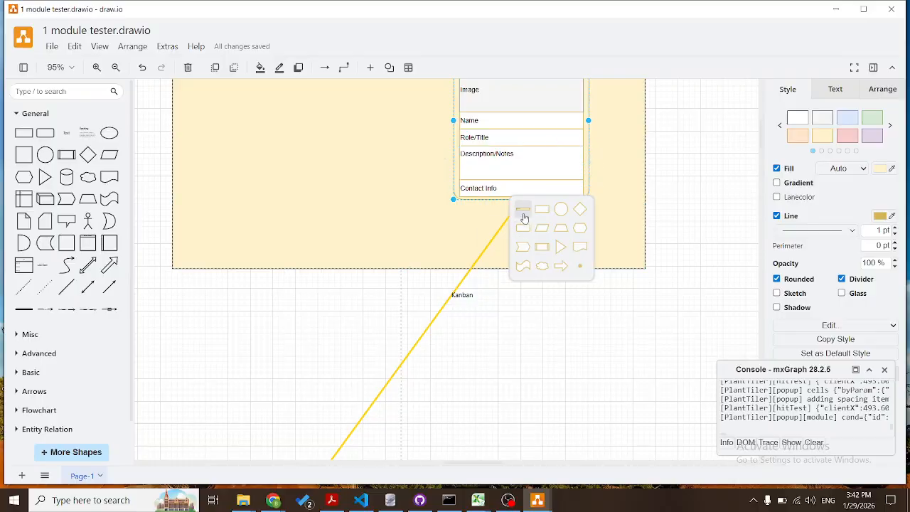
pyautogui.click(501, 199)
pyautogui.click(504, 198)
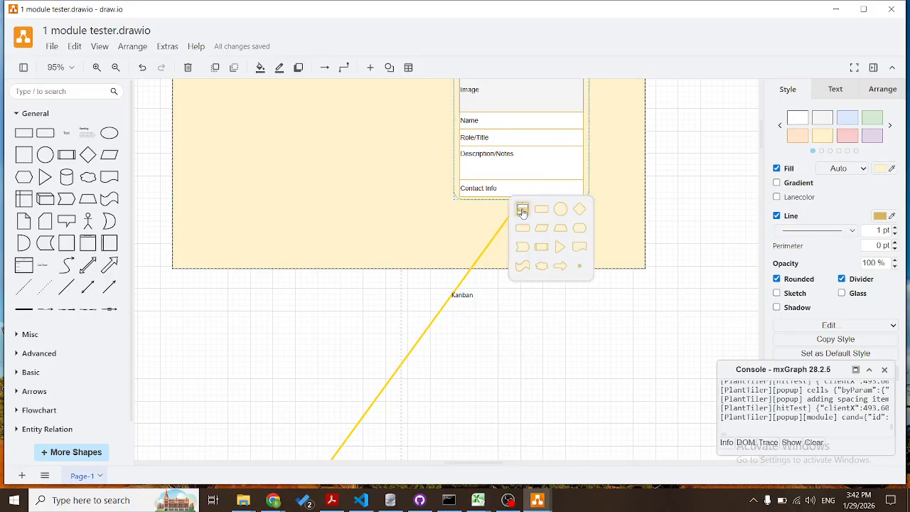
pyautogui.click(523, 211)
pyautogui.scroll(-3, 608, 312)
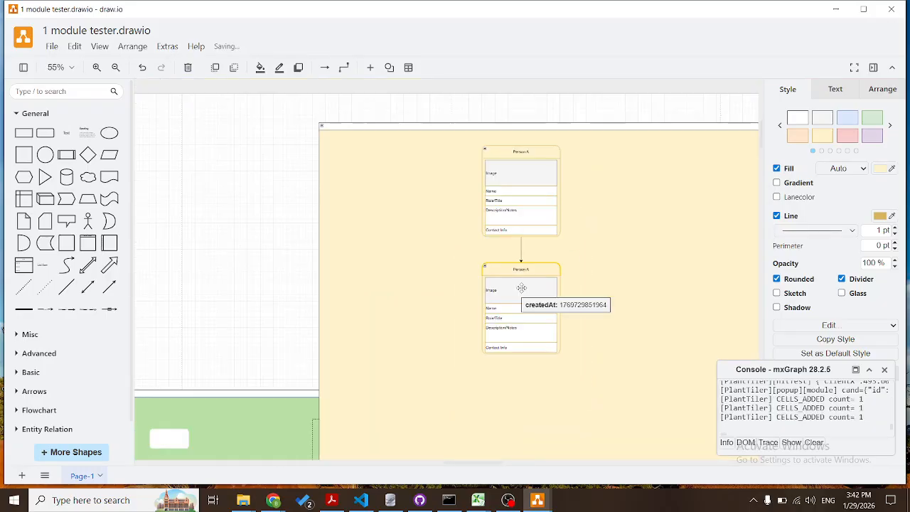
# Shrink the enlarged team module from its lower right corner until it fits more closely around the two Person A cards.
pyautogui.scroll(-3, 607, 312)
pyautogui.hscroll(5, 609, 316)
pyautogui.scroll(-4, 608, 316)
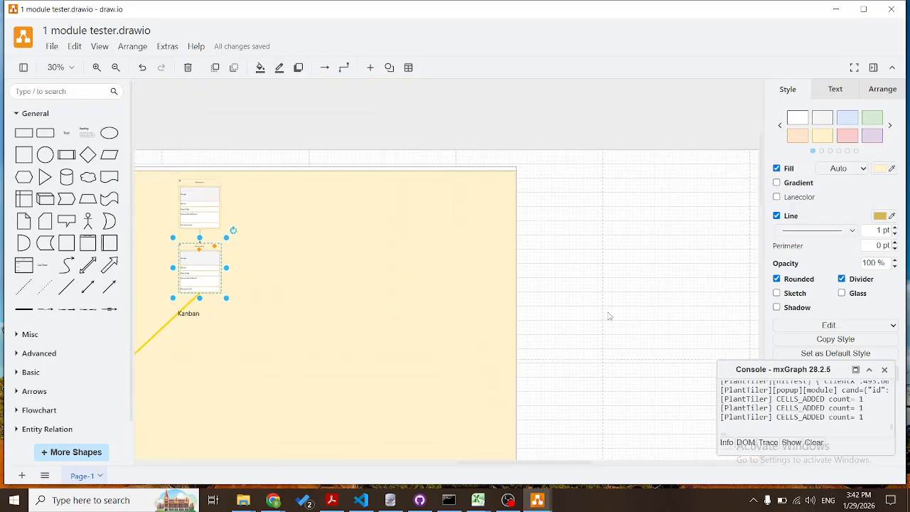
pyautogui.hscroll(-3, 609, 316)
pyautogui.scroll(-2, 609, 316)
pyautogui.scroll(-4, 609, 317)
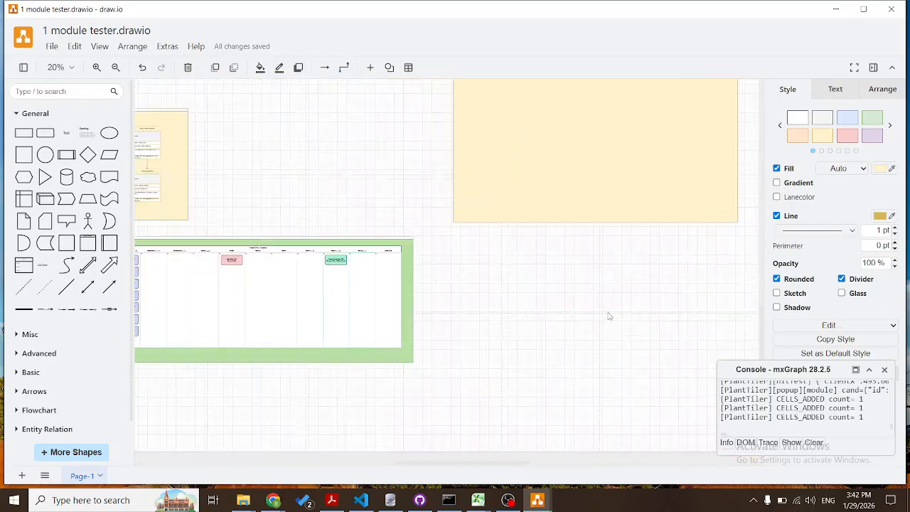
pyautogui.click(608, 312)
pyautogui.moveTo(672, 403); pyautogui.dragTo(553, 253)
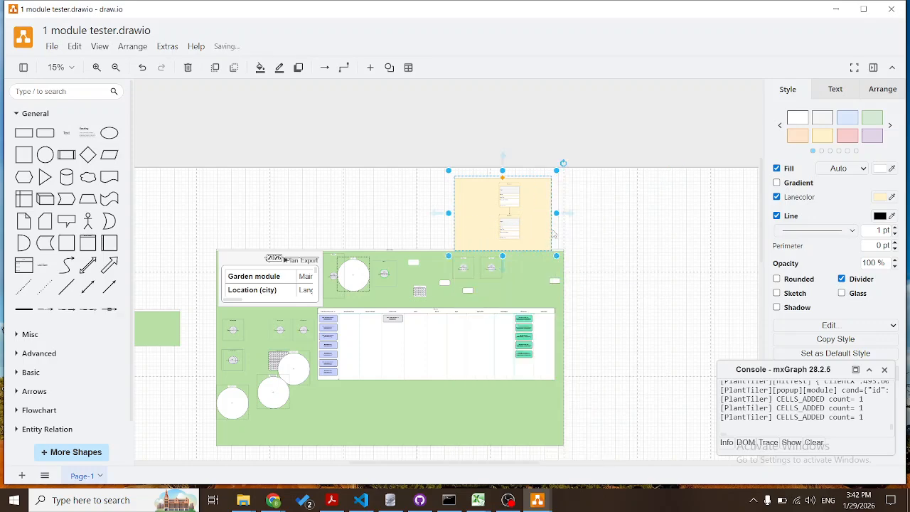
# Select the lower and then the upper Person A card to compare their links to the Kanban board.
pyautogui.scroll(6, 531, 203)
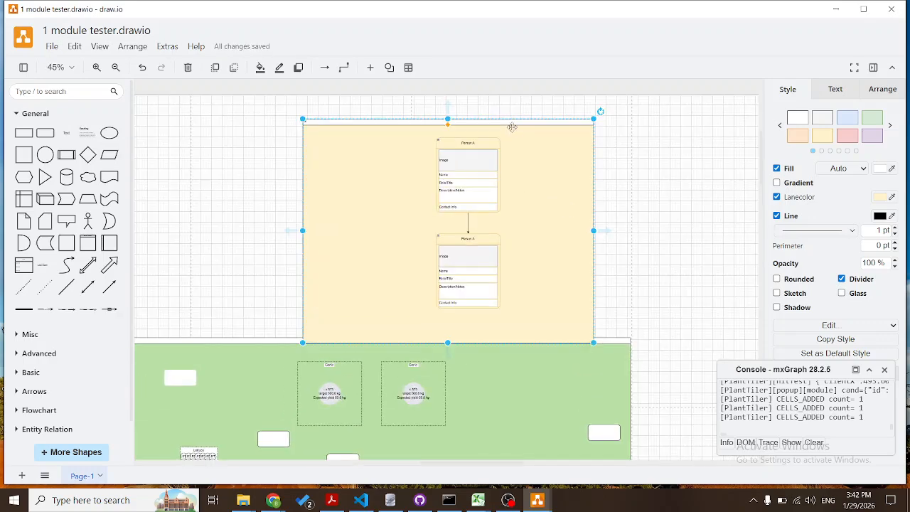
pyautogui.scroll(2, 474, 251)
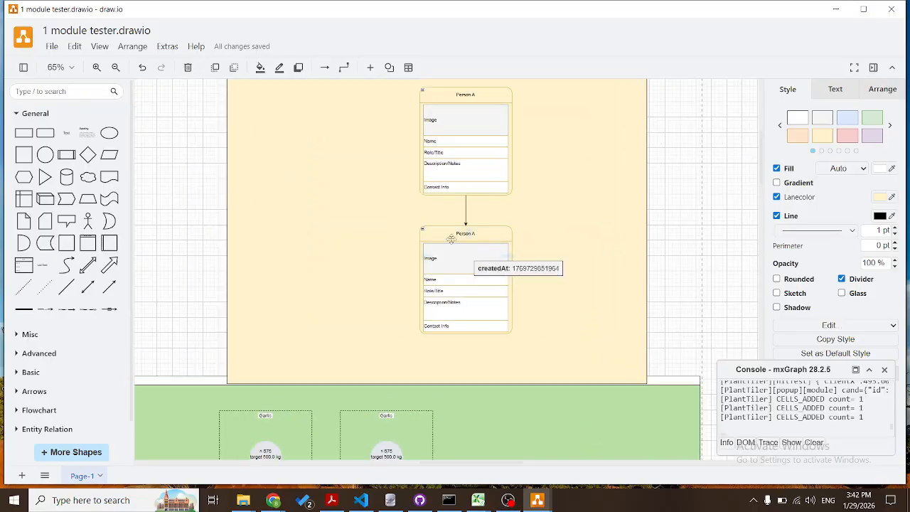
pyautogui.click(450, 237)
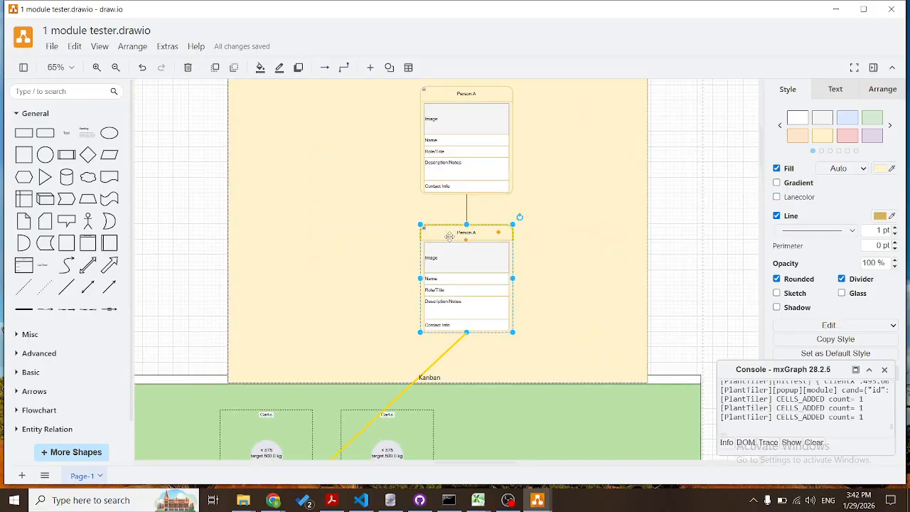
pyautogui.click(443, 99)
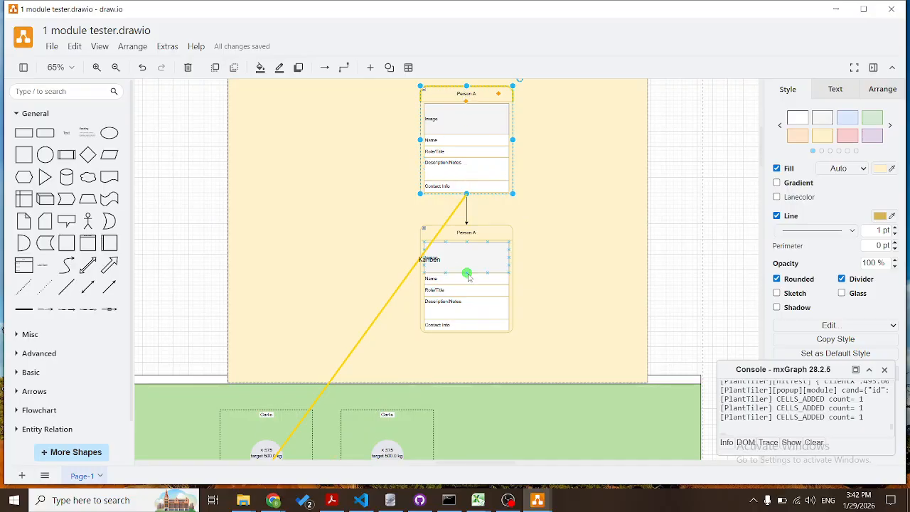
# Undo the team module's last resize.
pyautogui.click(486, 231)
pyautogui.hotkey('ctrl', 'z')
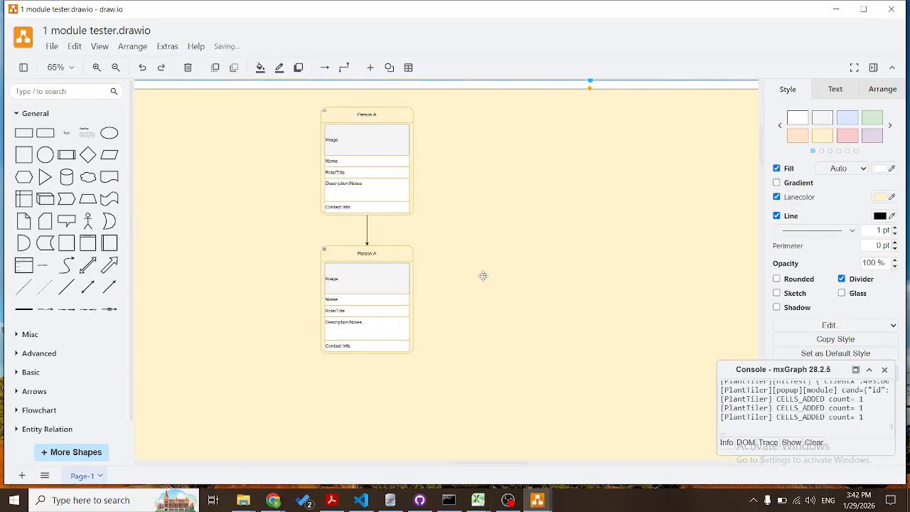
# Redo the enlarged team module's resize and narrow the other team module to fit around its single Person A card.
pyautogui.hotkey('ctrl', 'y')
pyautogui.click(490, 265)
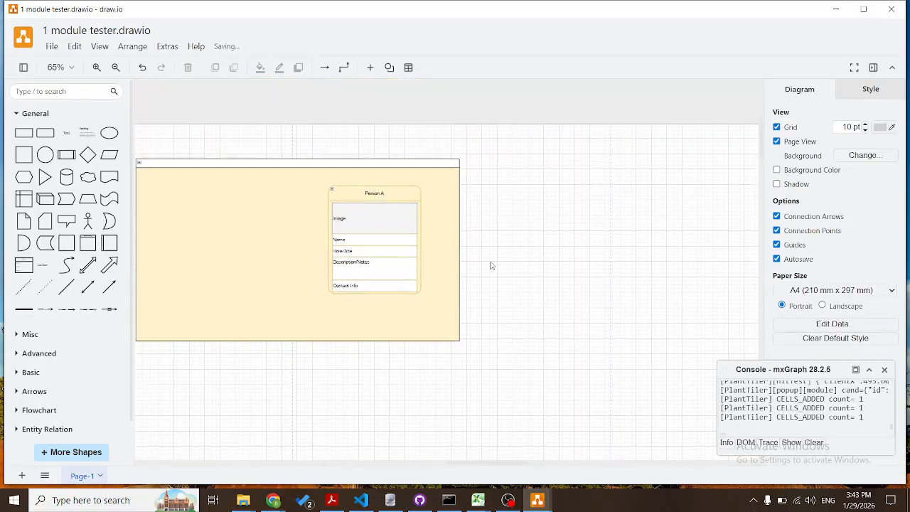
pyautogui.click(474, 202)
pyautogui.moveTo(476, 204); pyautogui.dragTo(309, 211)
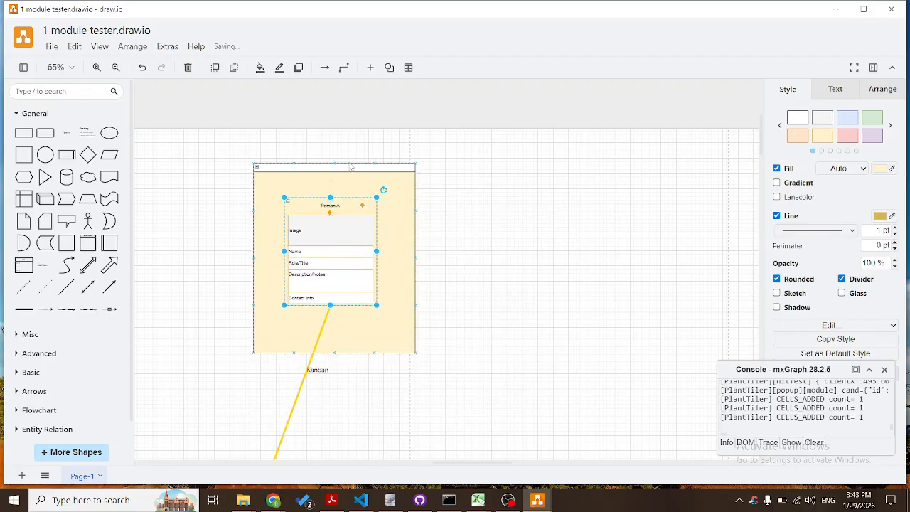
# View the selected Person A card's link down to the Kanban board and clear the selection.
pyautogui.hscroll(-2, 489, 267)
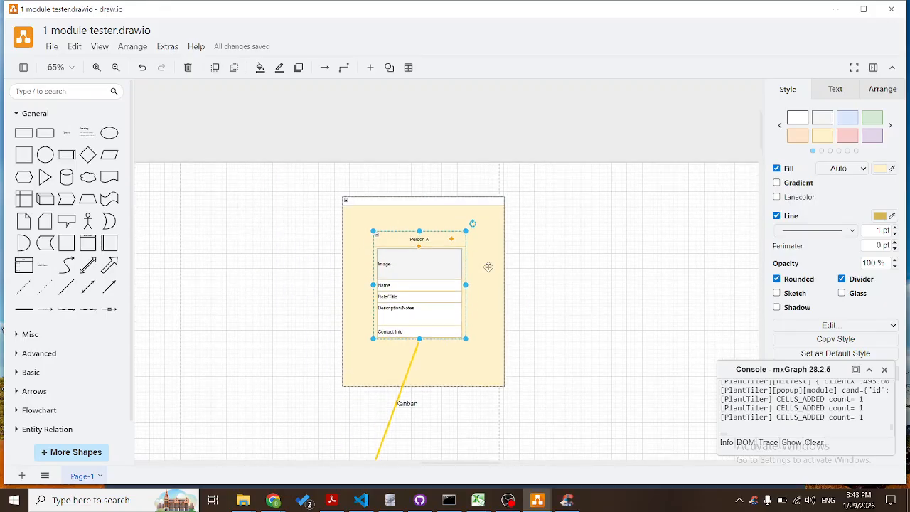
pyautogui.scroll(-4, 489, 267)
pyautogui.click(488, 267)
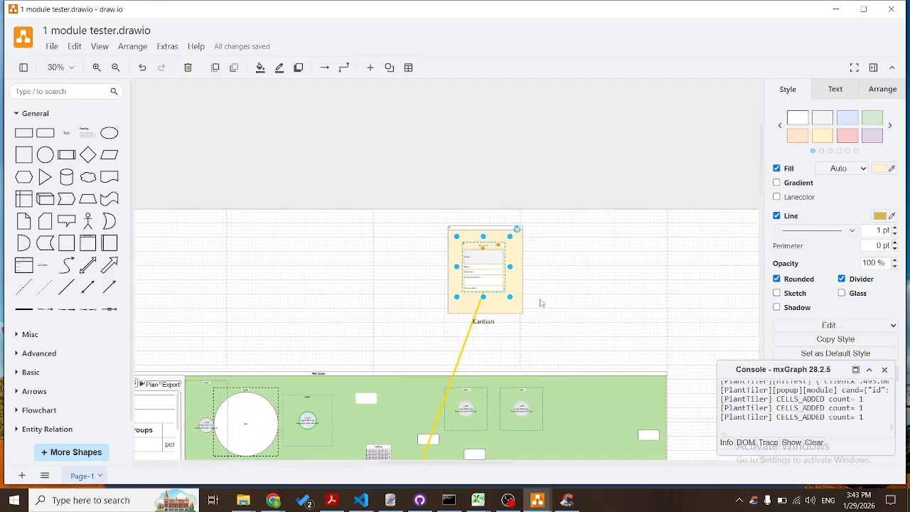
pyautogui.hscroll(2, 540, 303)
pyautogui.click(489, 294)
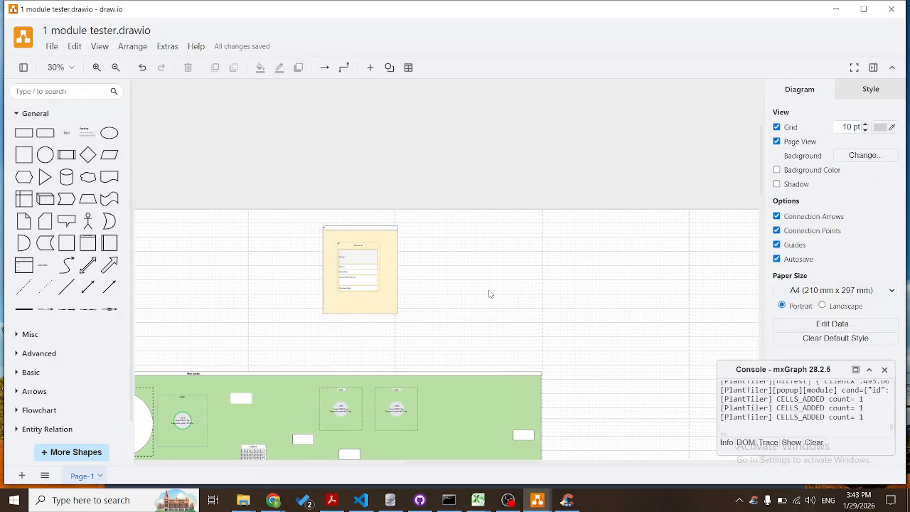
# Show the Change/Create Map panel and set its mode to ChangeMap.
pyautogui.scroll(-1, 490, 294)
pyautogui.rightClick(475, 247)
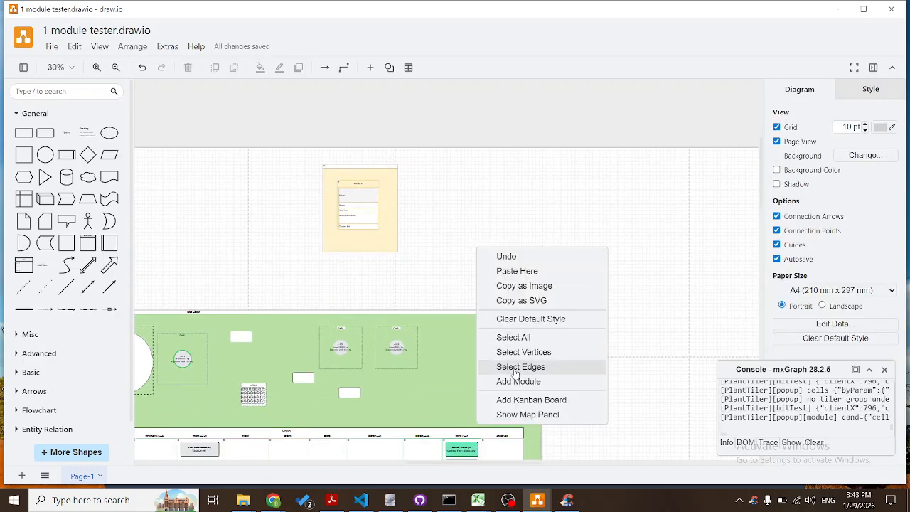
pyautogui.click(547, 415)
pyautogui.click(838, 51)
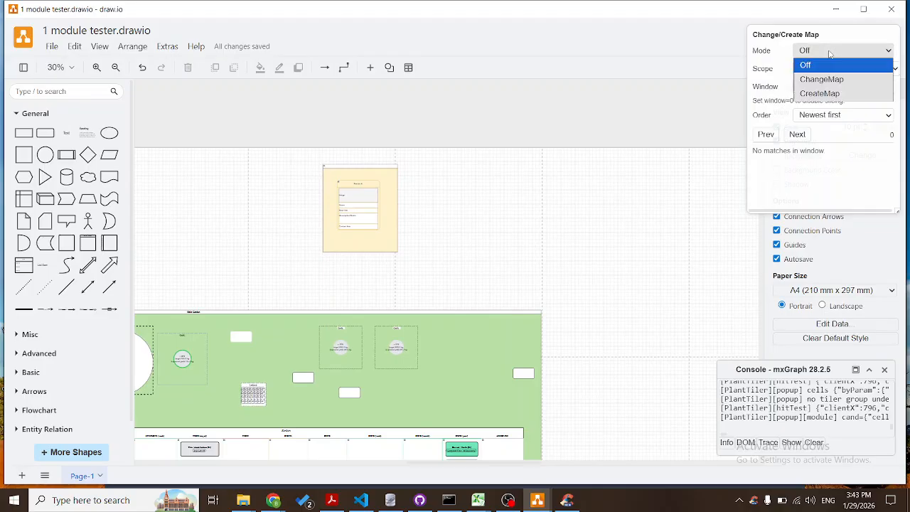
pyautogui.click(834, 81)
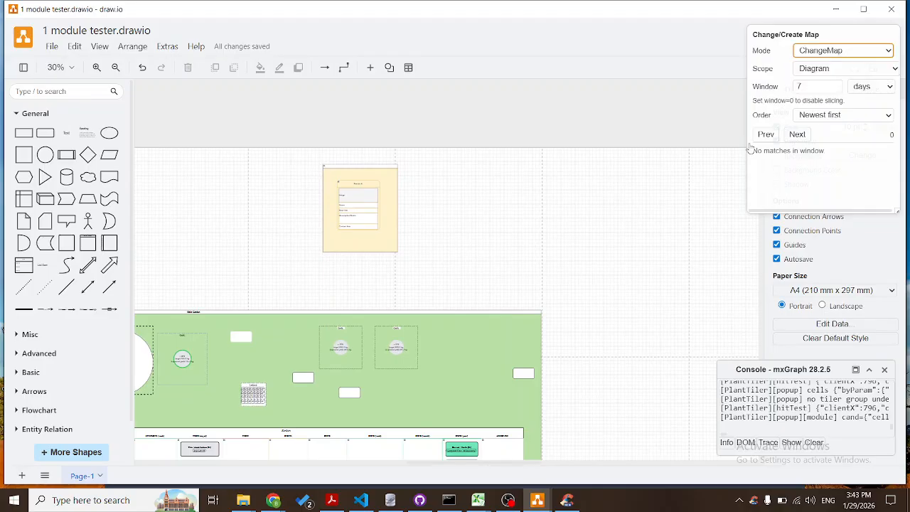
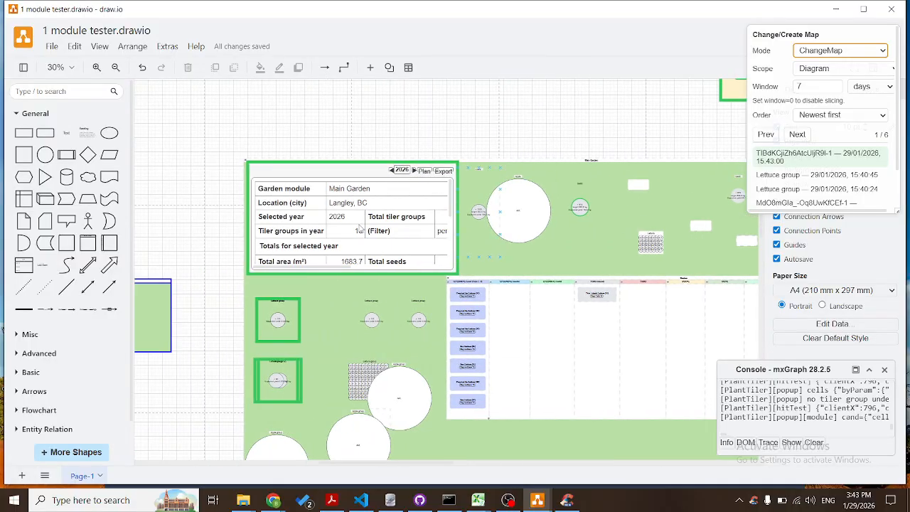
# Examine the ChangeMap highlights on the garden modules, Lettuce groups and team module.
pyautogui.moveTo(297, 307)
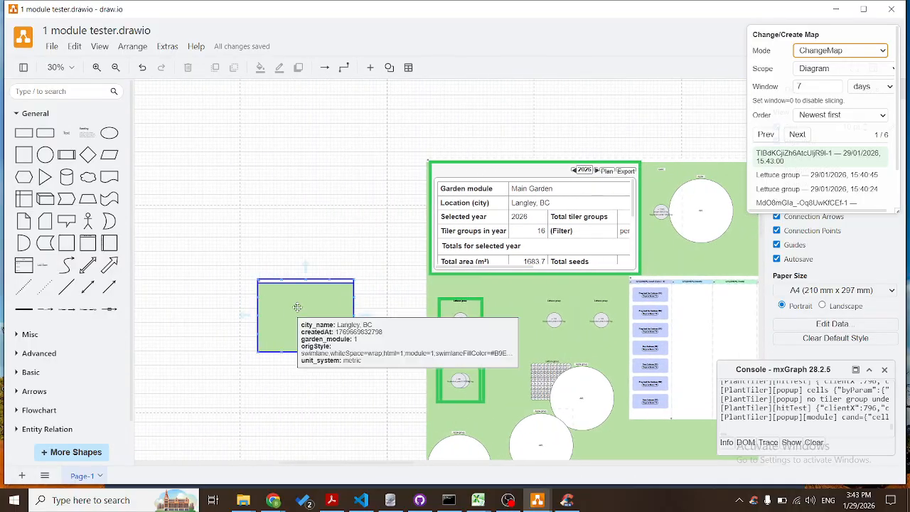
pyautogui.hscroll(5, 397, 226)
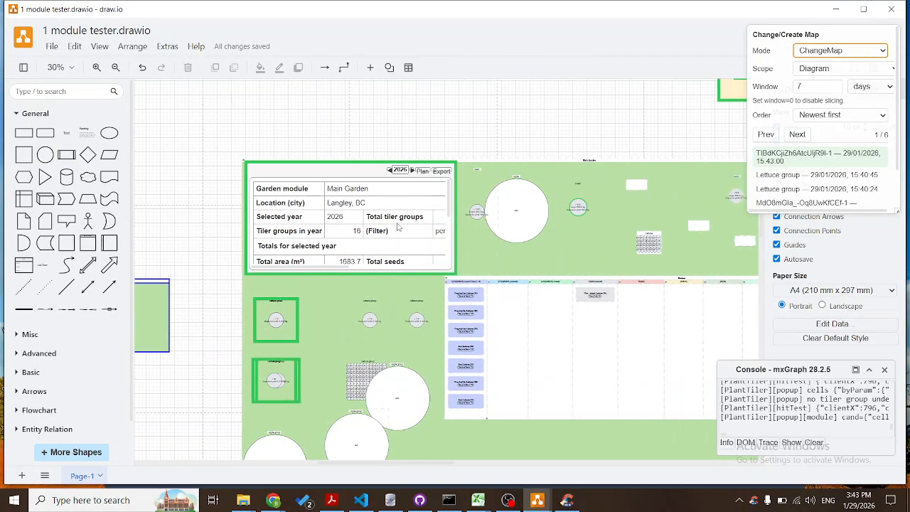
pyautogui.hscroll(3, 388, 149)
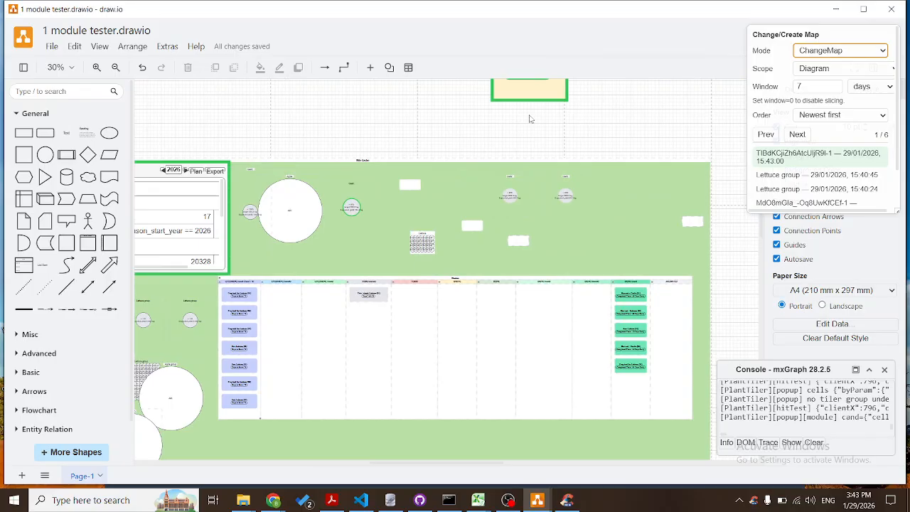
pyautogui.scroll(1, 533, 119)
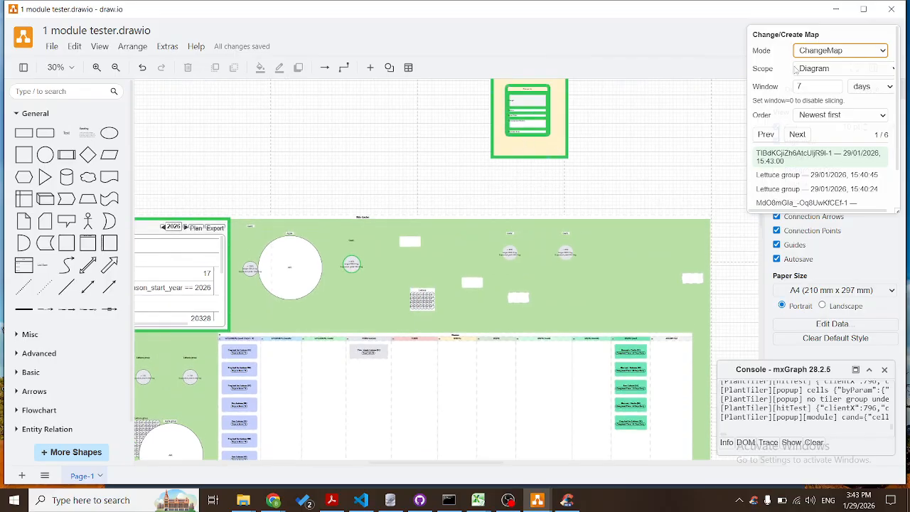
# Switch the map mode to CreateMap and review the full list of created items.
pyautogui.click(837, 52)
pyautogui.click(829, 98)
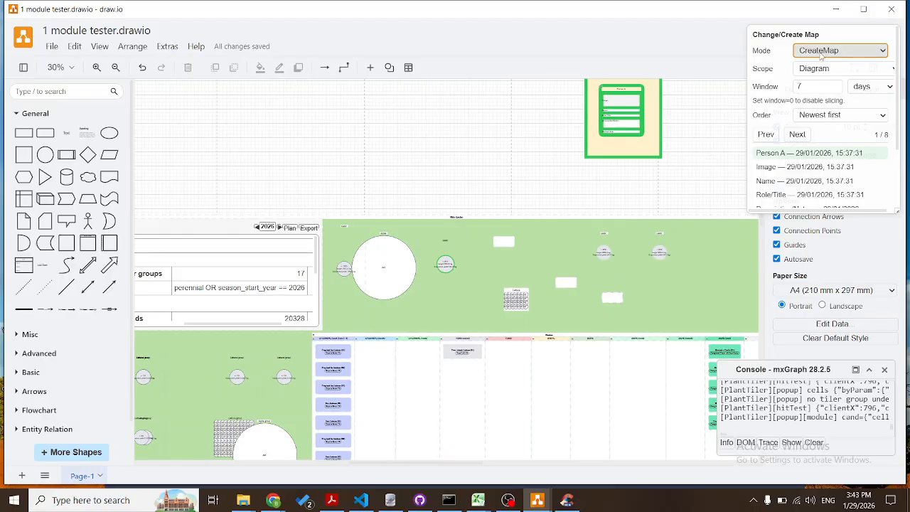
pyautogui.scroll(-1, 669, 186)
pyautogui.scroll(-2, 799, 182)
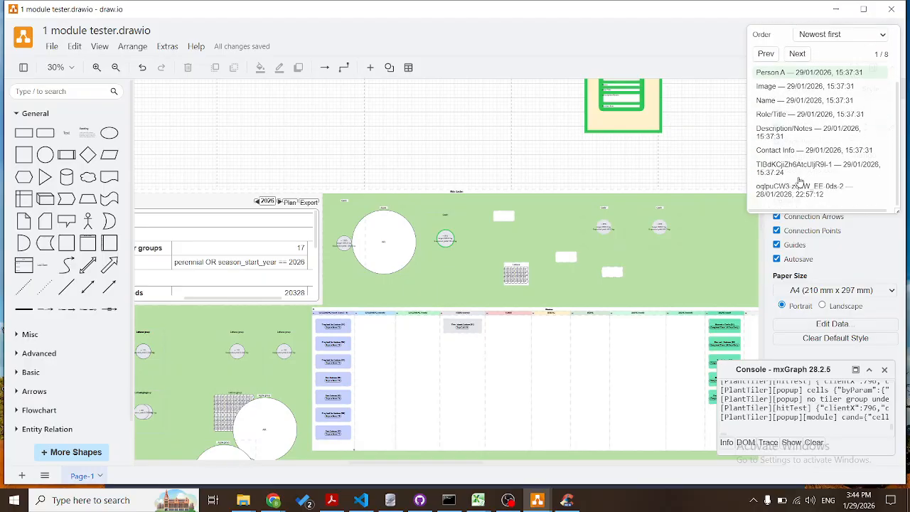
# Locate the Image, Name, Role/Title, Description/Notes and Contact Info entries one by one from the created-items list.
pyautogui.click(798, 88)
pyautogui.click(801, 100)
pyautogui.click(800, 115)
pyautogui.click(804, 133)
pyautogui.click(806, 150)
# Check the sort order options, step from Person A to Description/Notes in the created-items list, and clear the selection.
pyautogui.click(833, 34)
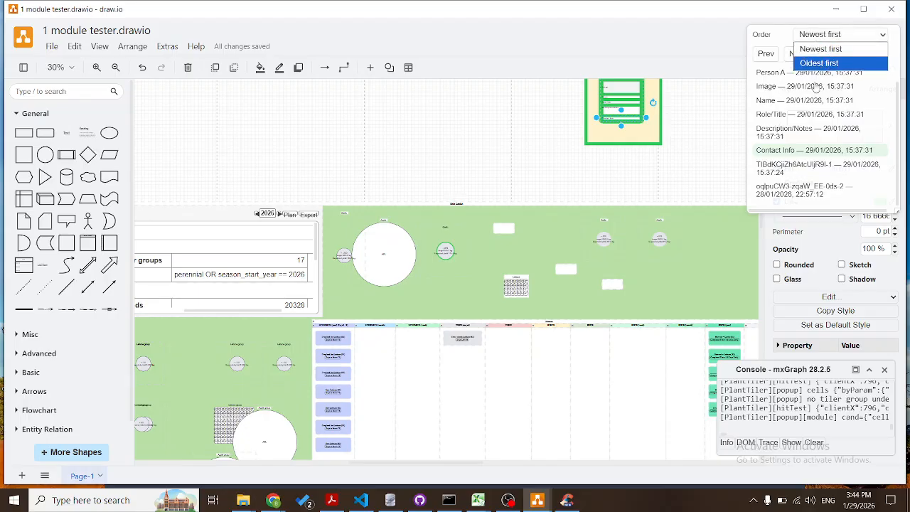
pyautogui.click(775, 75)
pyautogui.click(782, 90)
pyautogui.click(782, 102)
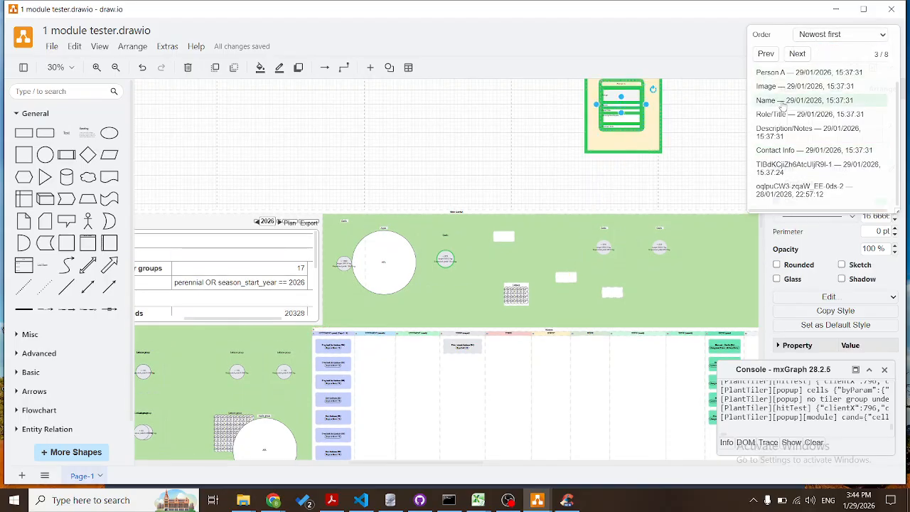
pyautogui.click(784, 119)
pyautogui.click(786, 132)
pyautogui.scroll(3, 794, 89)
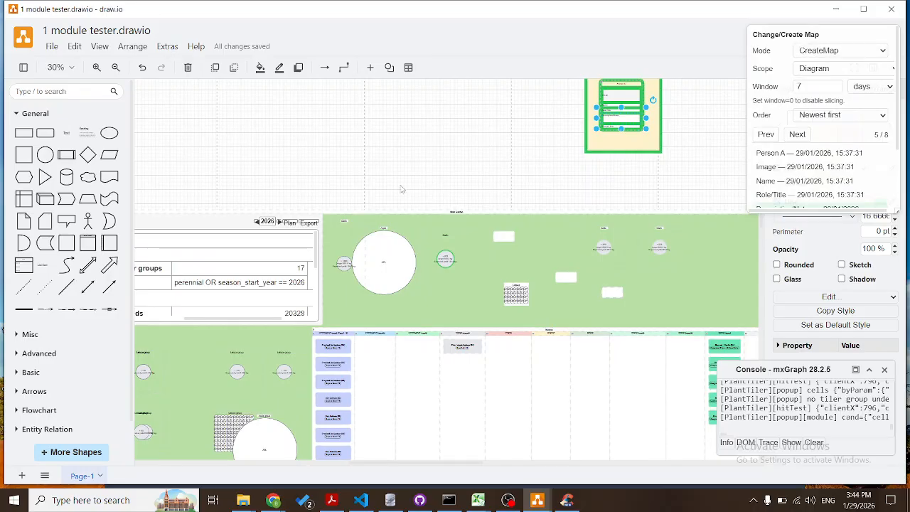
pyautogui.click(687, 144)
# Review the map's mode and scope options while keeping CreateMap and Diagram.
pyautogui.hscroll(3, 686, 144)
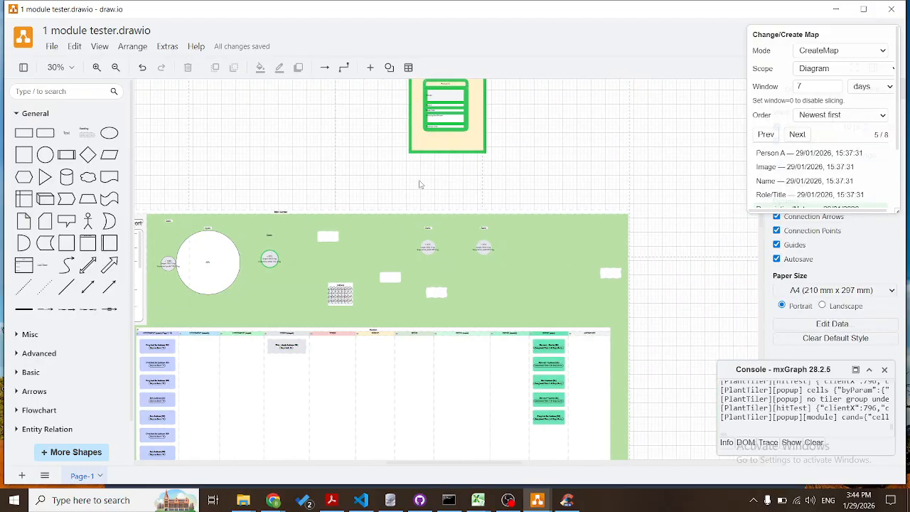
pyautogui.hscroll(-4, 419, 184)
pyautogui.click(828, 51)
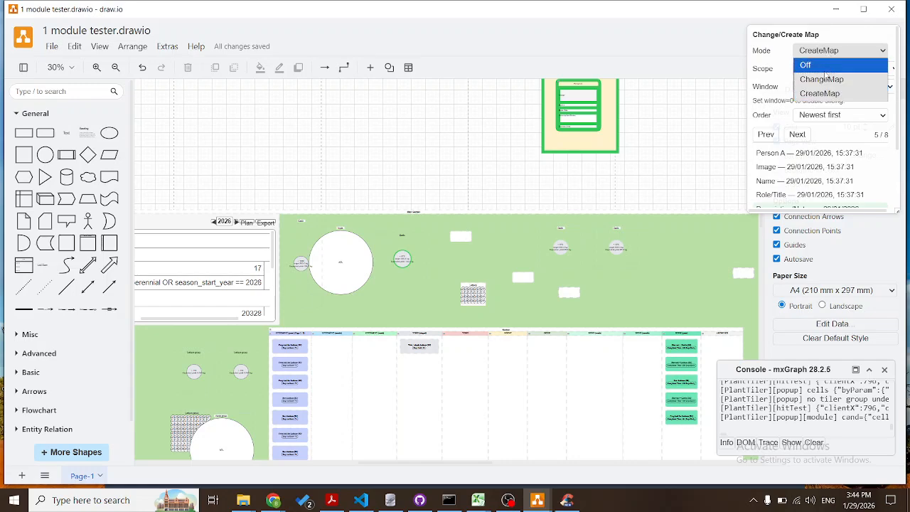
pyautogui.click(828, 93)
pyautogui.click(830, 52)
pyautogui.click(767, 86)
pyautogui.click(817, 67)
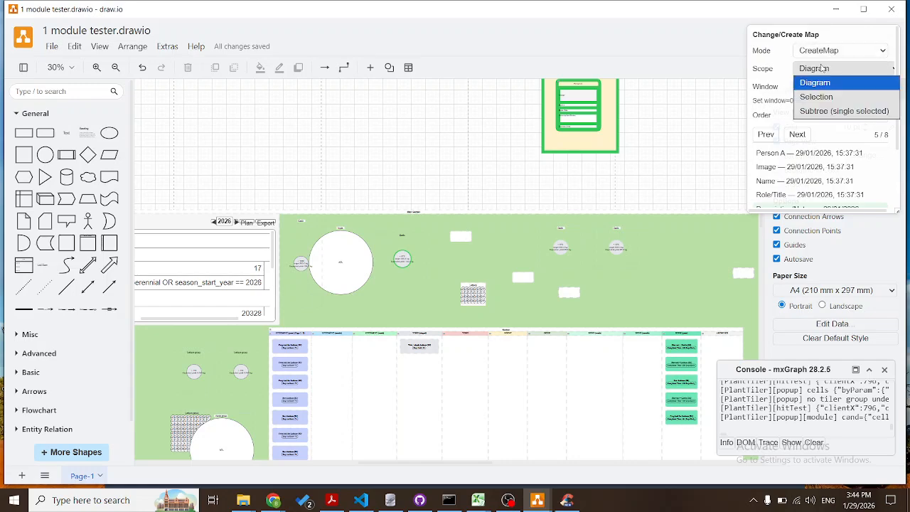
# Set the map's time window to 39 days.
pyautogui.click(776, 85)
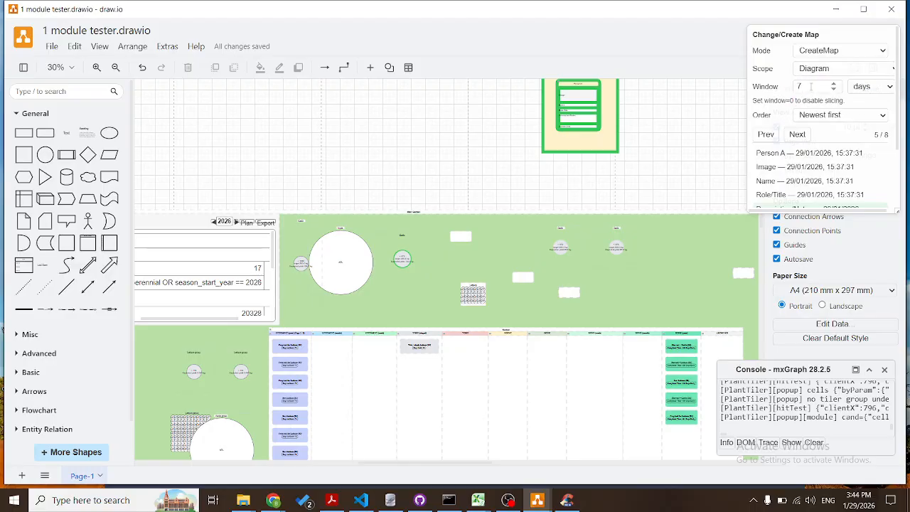
pyautogui.click(834, 83)
pyautogui.click(787, 93)
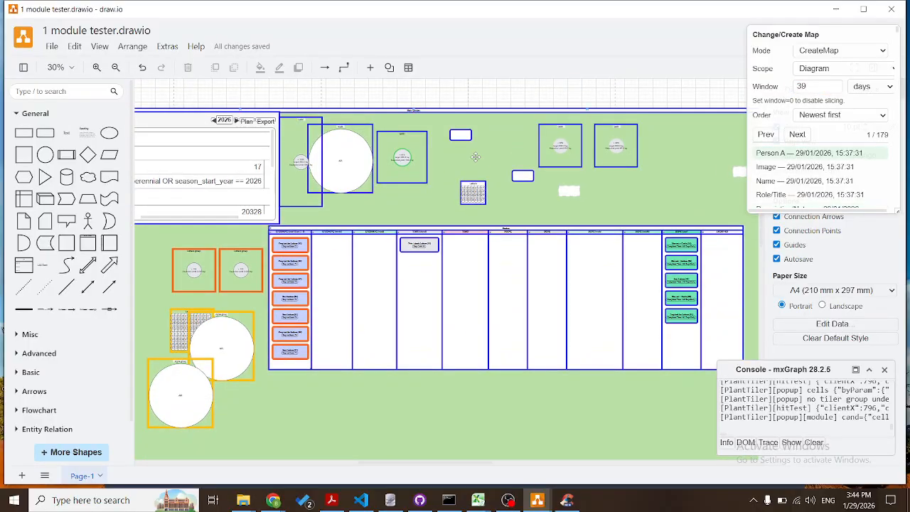
# Examine the CreateMap colour highlights across the main garden, the team modules and the second garden with its Kanban board.
pyautogui.scroll(-2, 263, 351)
pyautogui.hscroll(-3, 263, 351)
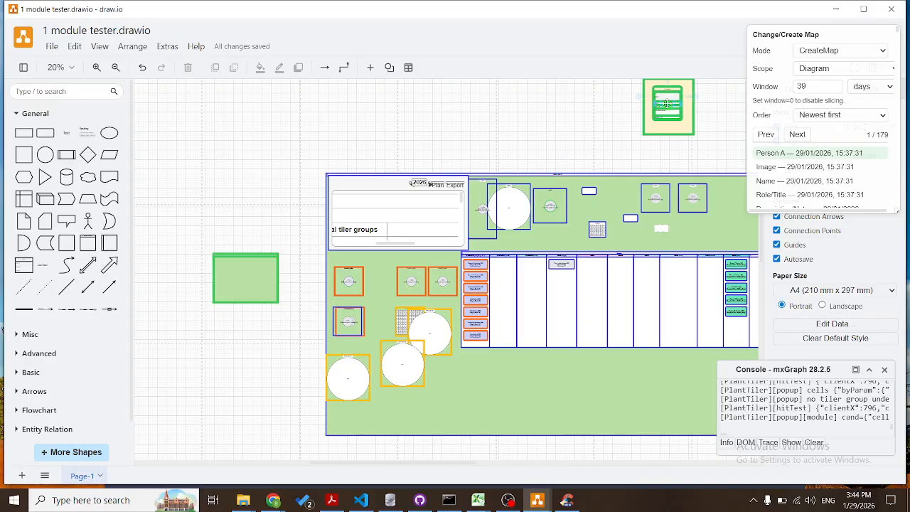
pyautogui.hscroll(5, 594, 162)
pyautogui.scroll(-12, 594, 163)
pyautogui.hscroll(-6, 594, 163)
pyautogui.scroll(4, 594, 163)
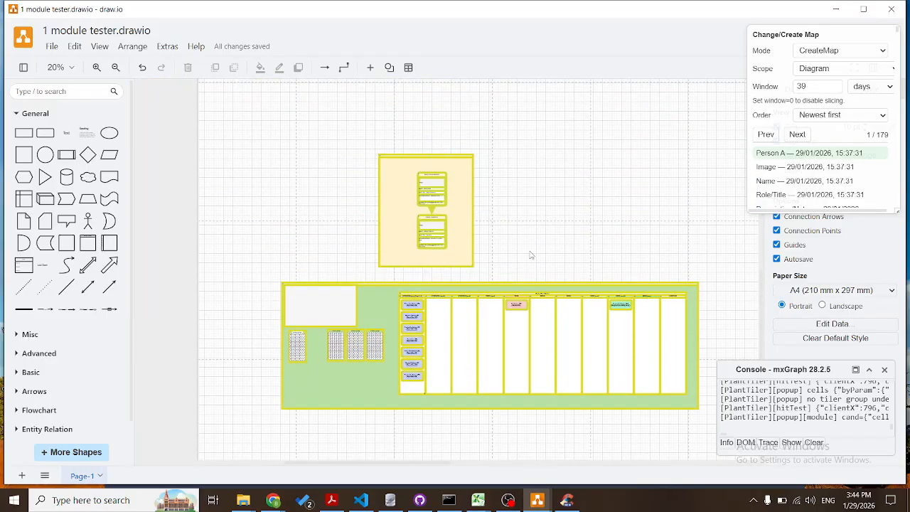
pyautogui.scroll(4, 530, 254)
pyautogui.scroll(-6, 462, 233)
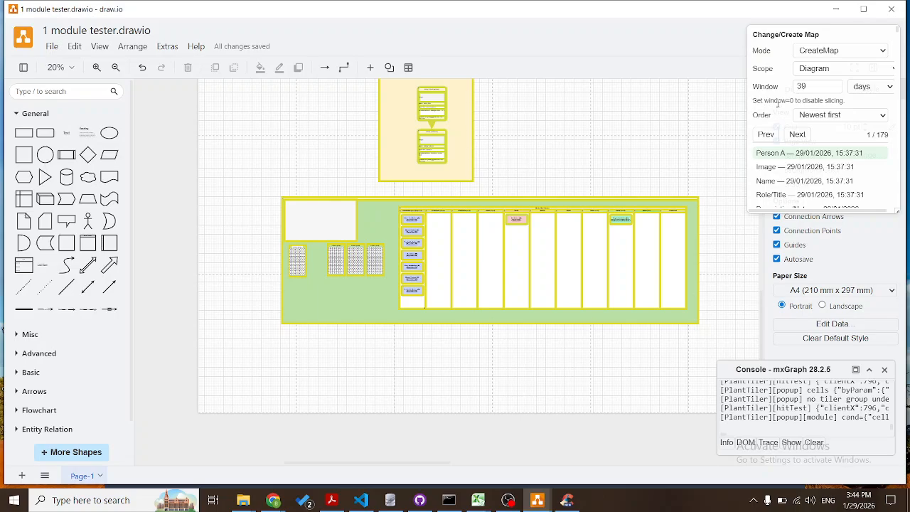
# Switch the map mode back to ChangeMap and inspect the highlights on the main garden.
pyautogui.click(826, 51)
pyautogui.click(820, 78)
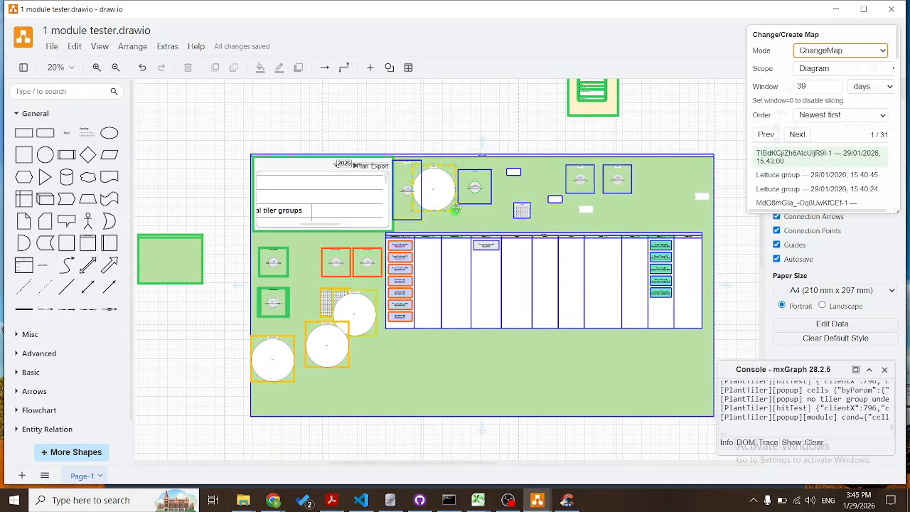
pyautogui.scroll(4, 415, 251)
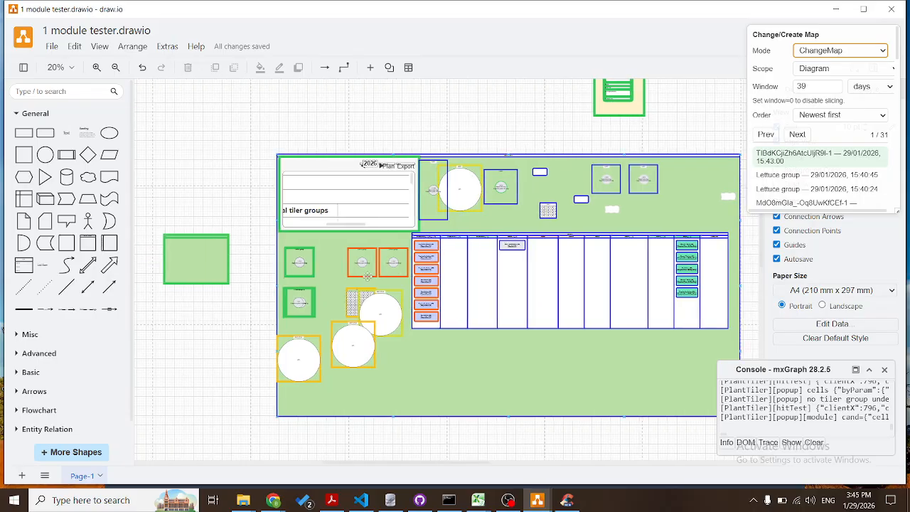
pyautogui.scroll(3, 414, 194)
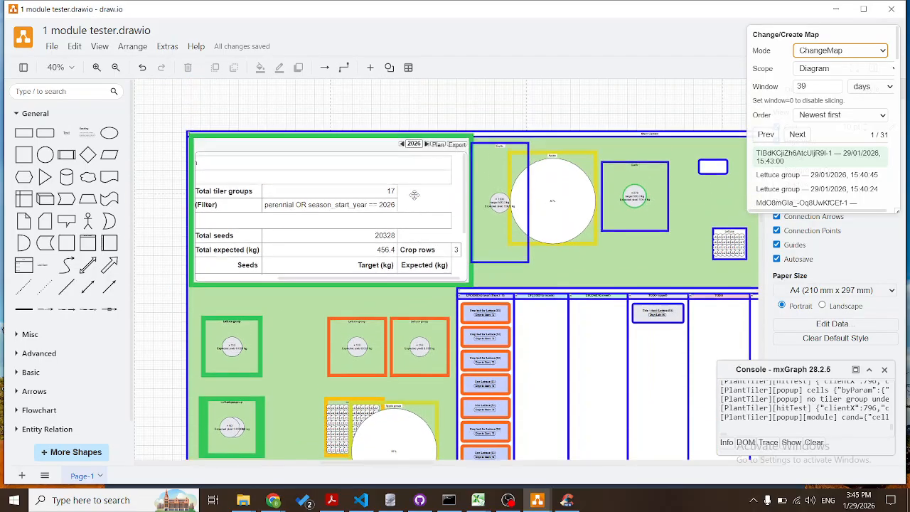
# Label the blank white box in the main garden above the lettuce grid "fgdfgdfg".
pyautogui.click(719, 169)
pyautogui.doubleClick(719, 169)
pyautogui.write('fgdgdfg')
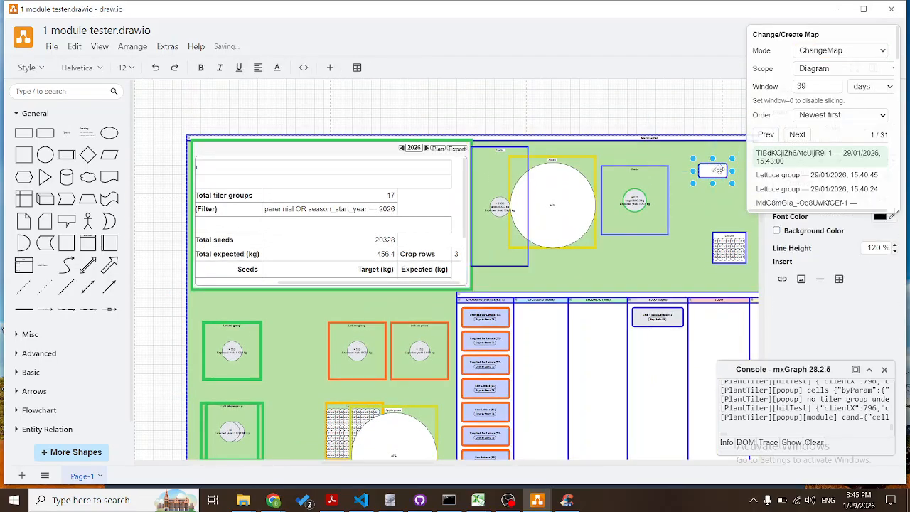
pyautogui.click(669, 111)
pyautogui.click(668, 111)
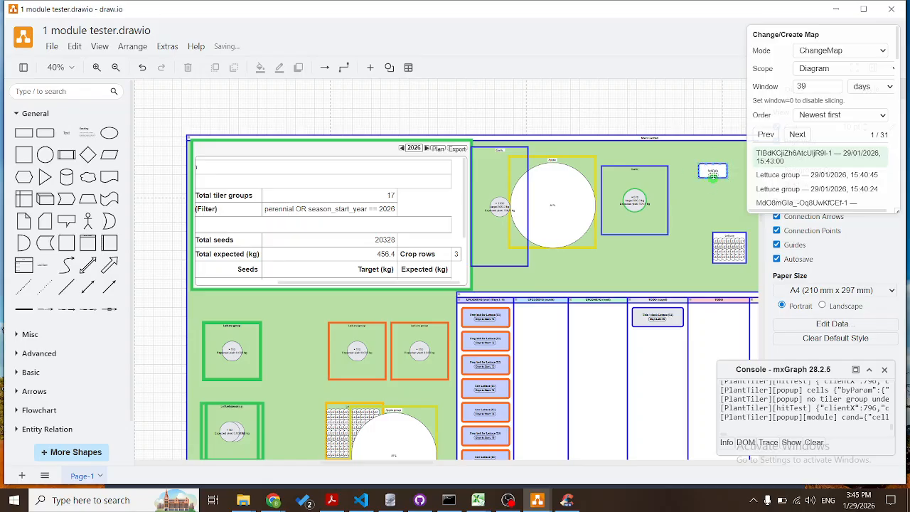
pyautogui.doubleClick(713, 171)
pyautogui.click(663, 99)
# Label the outlined blank box to the right of the lettuce grid "sdfsfd" and pick the neighbouring blank box.
pyautogui.hscroll(3, 662, 100)
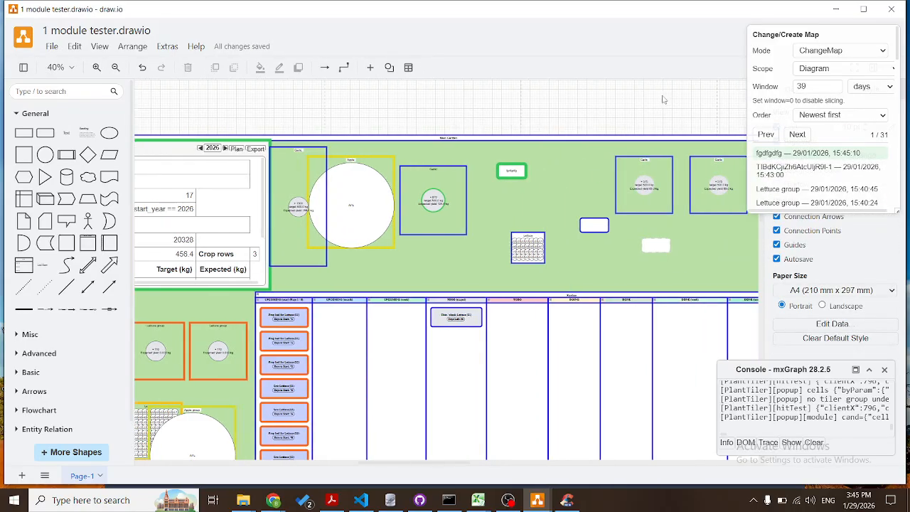
pyautogui.hscroll(1, 506, 172)
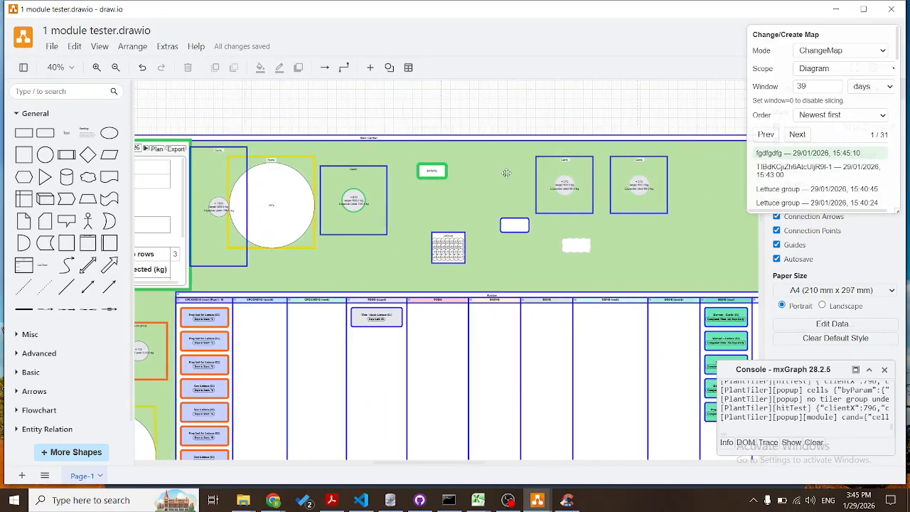
pyautogui.click(508, 226)
pyautogui.click(503, 131)
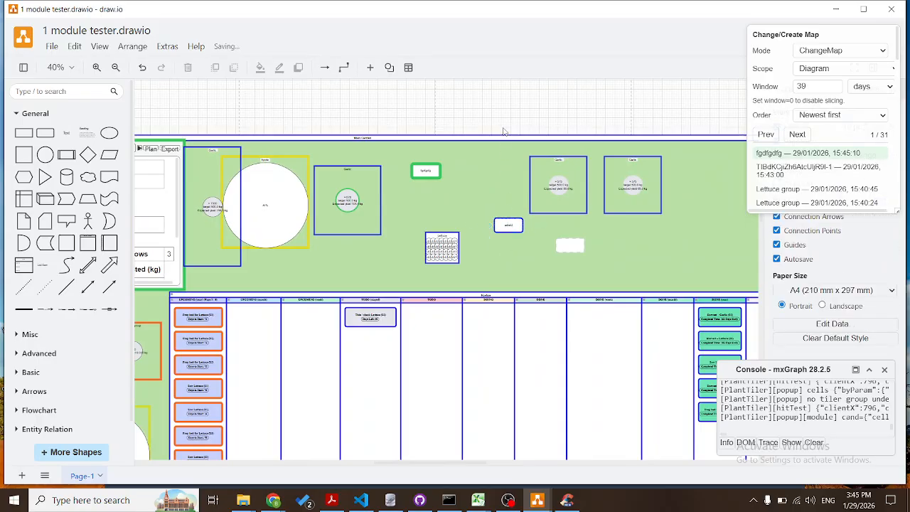
pyautogui.click(570, 244)
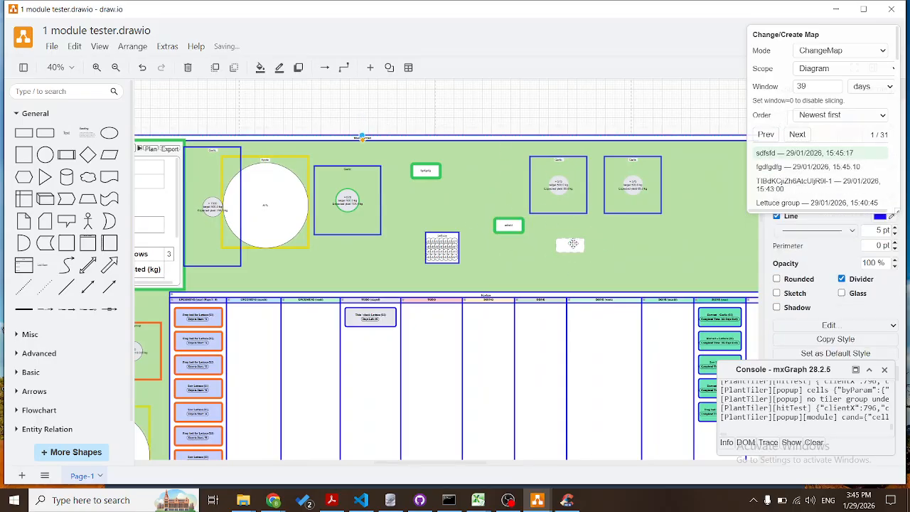
# Label the blank white box below the two right-hand garlic plots in the main garden "sdfsdfdsf".
pyautogui.keyDown('ctrl'); pyautogui.scroll(3, 559, 250); pyautogui.keyUp('ctrl')
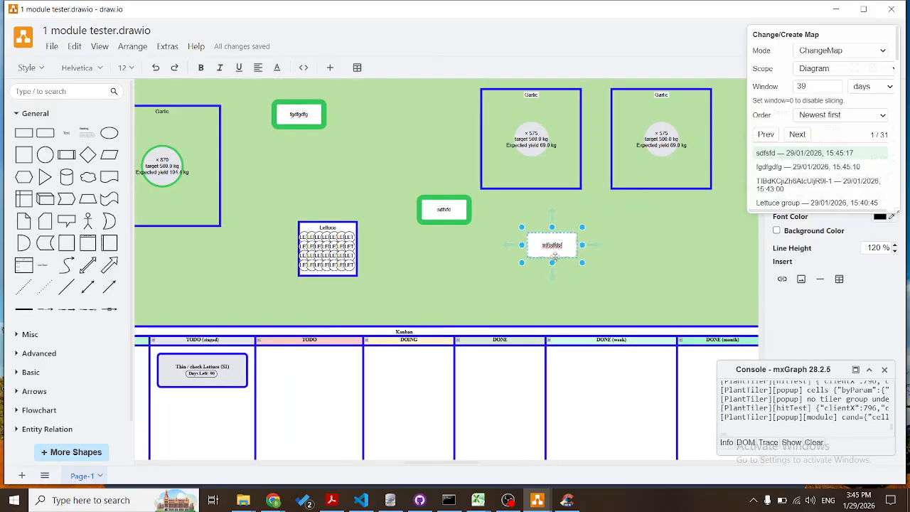
pyautogui.scroll(3, 540, 221)
pyautogui.click(537, 216)
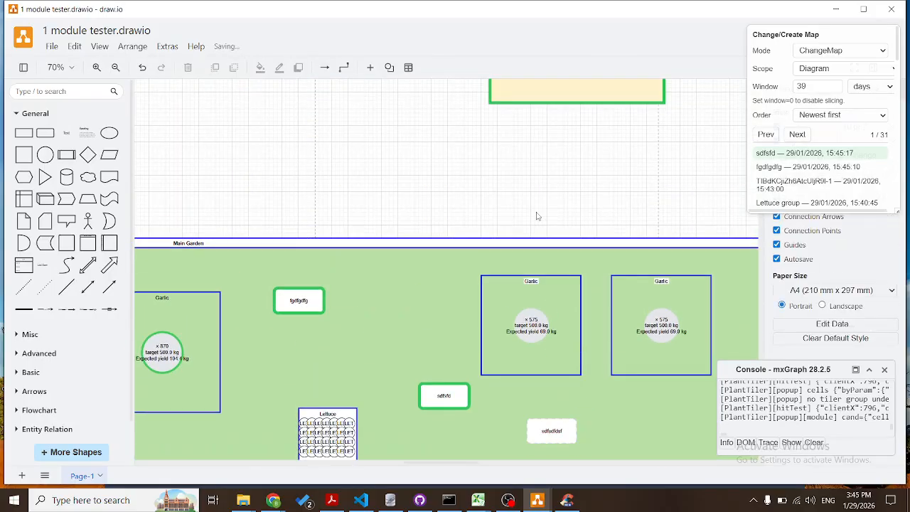
pyautogui.scroll(-2, 537, 216)
pyautogui.click(543, 348)
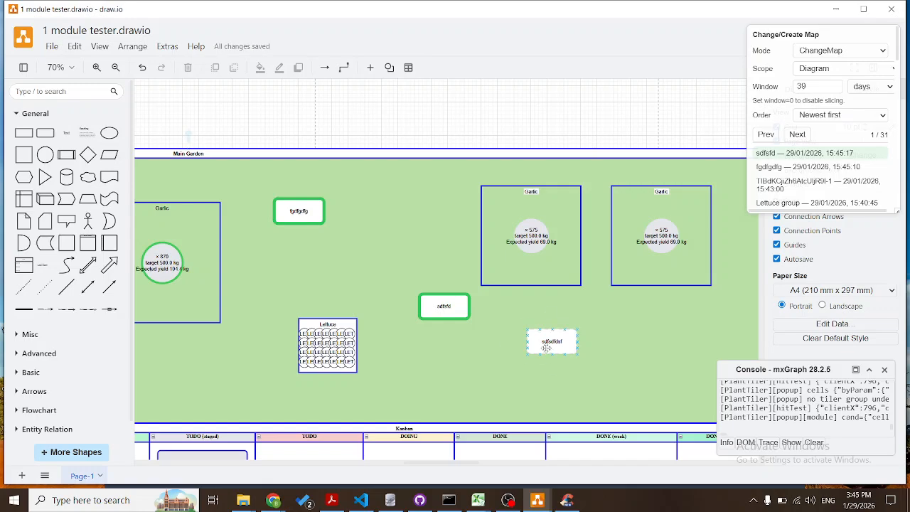
pyautogui.click(489, 175)
# Examine the ChangeMap highlights across the main garden and the list of recent changes in the map panel.
pyautogui.scroll(-5, 489, 175)
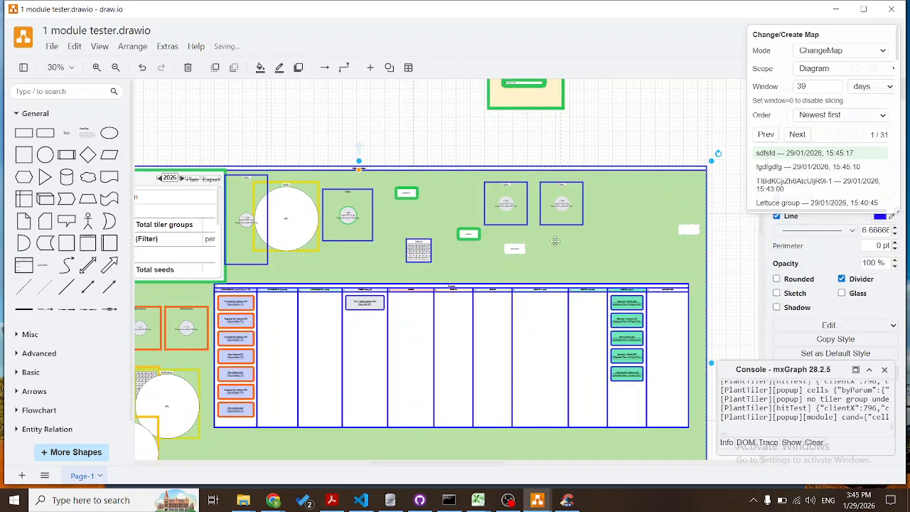
pyautogui.scroll(6, 519, 248)
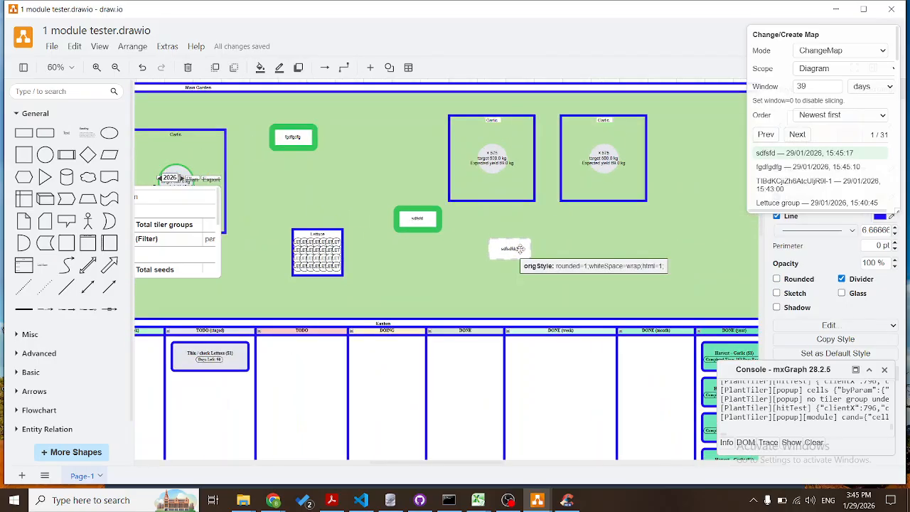
pyautogui.click(518, 257)
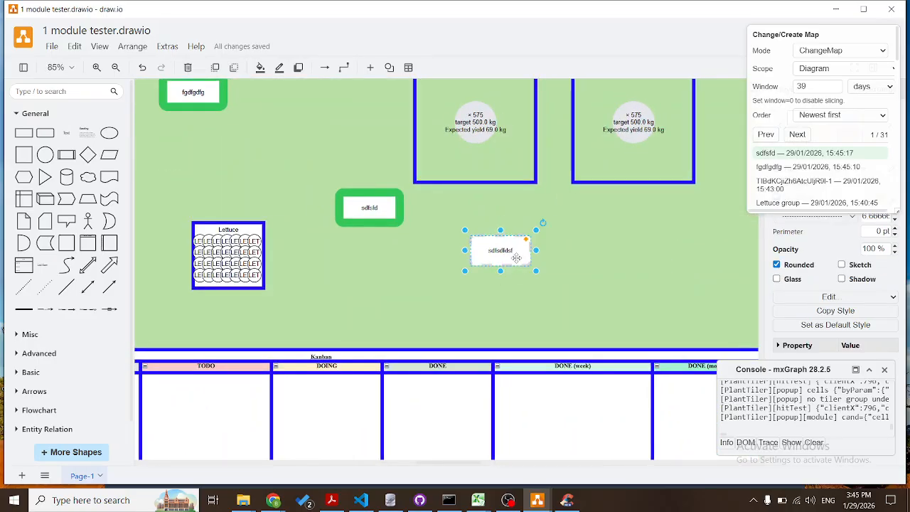
pyautogui.scroll(-6, 576, 246)
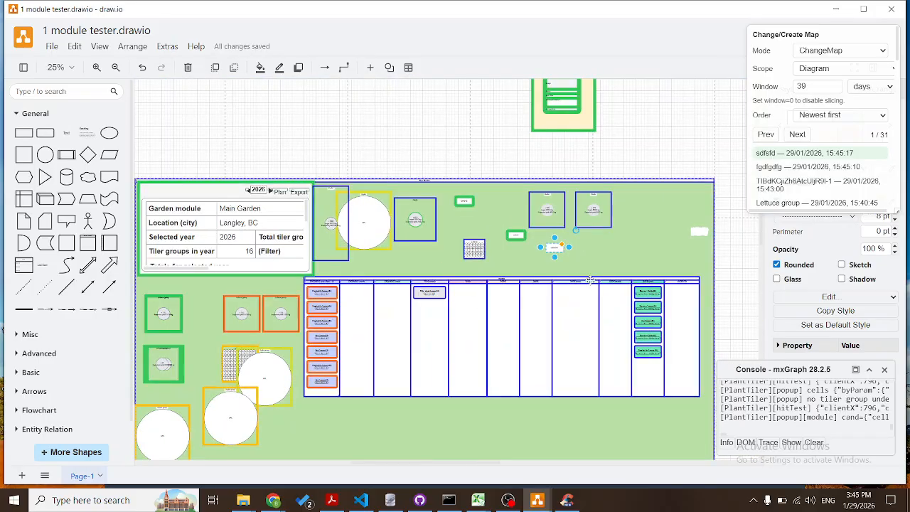
pyautogui.scroll(6, 417, 281)
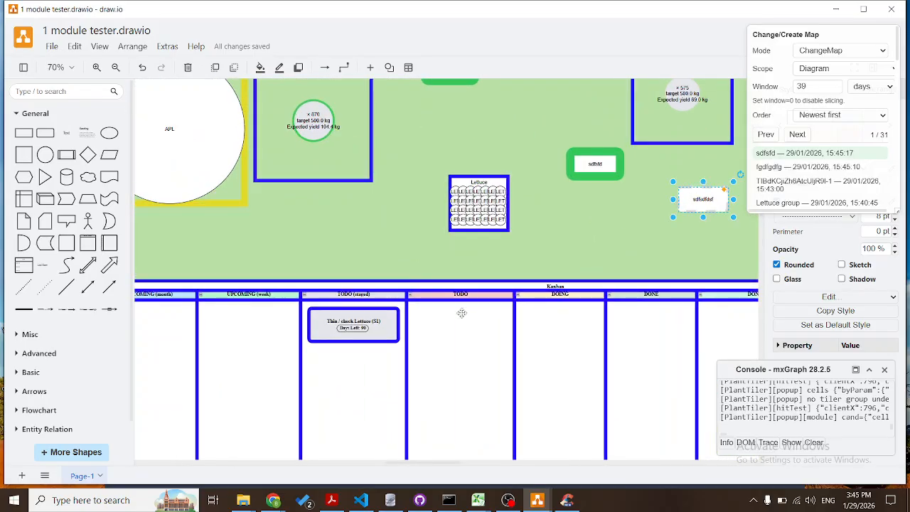
pyautogui.scroll(-6, 442, 301)
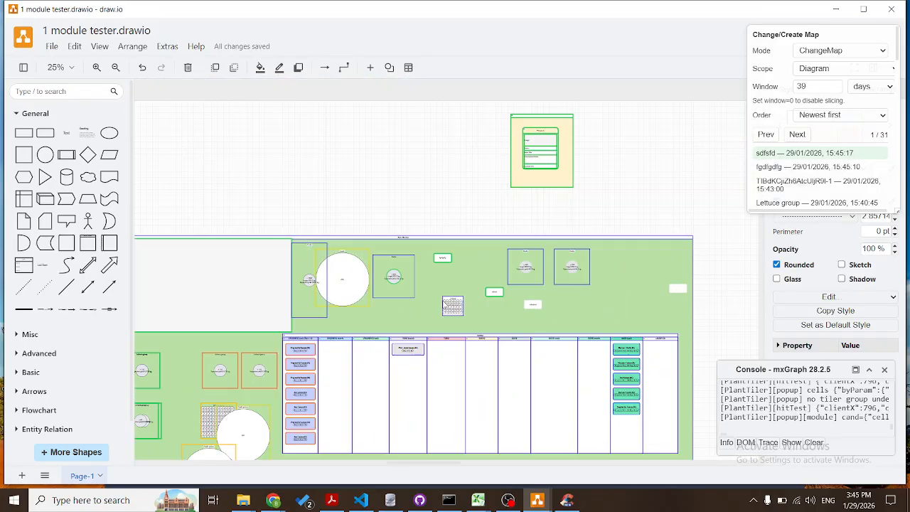
pyautogui.hscroll(-2, 404, 303)
pyautogui.scroll(-2, 404, 303)
pyautogui.scroll(3, 404, 303)
pyautogui.scroll(-1, 794, 172)
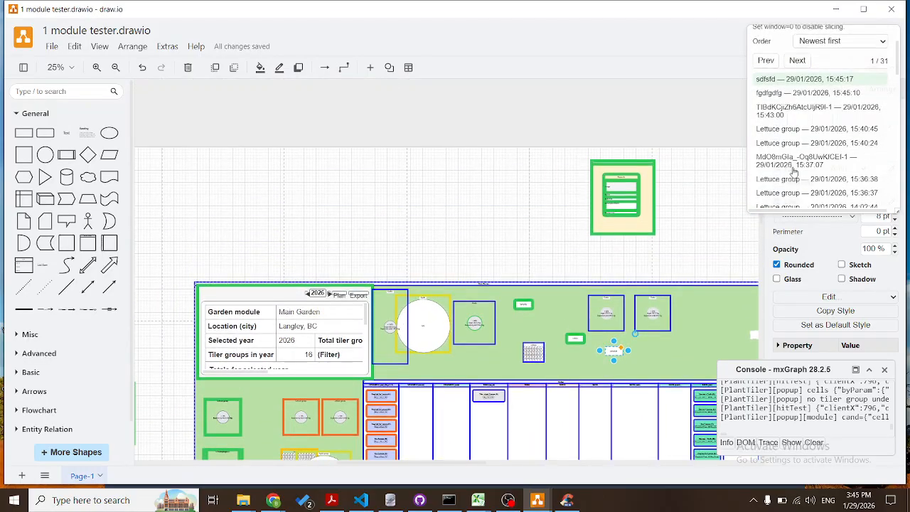
pyautogui.scroll(1, 794, 171)
pyautogui.hscroll(5, 448, 220)
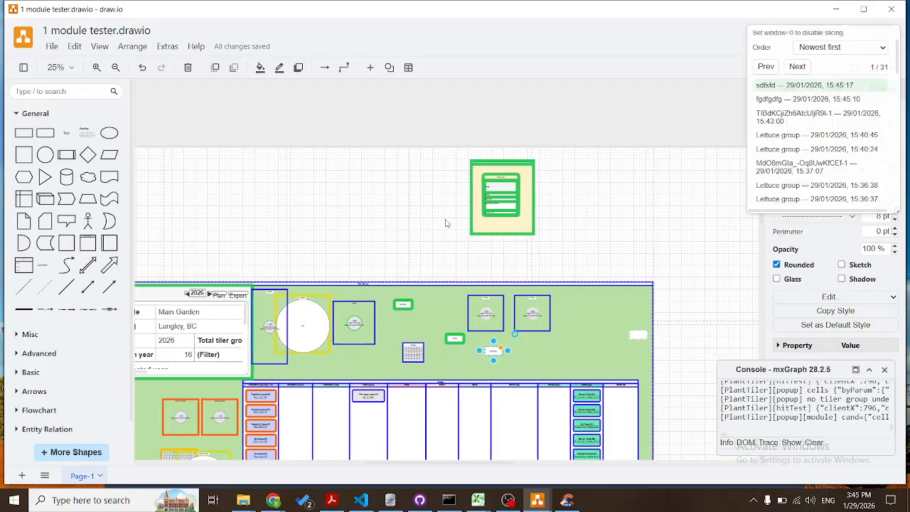
# Hide the Change/Create Map panel.
pyautogui.click(172, 49)
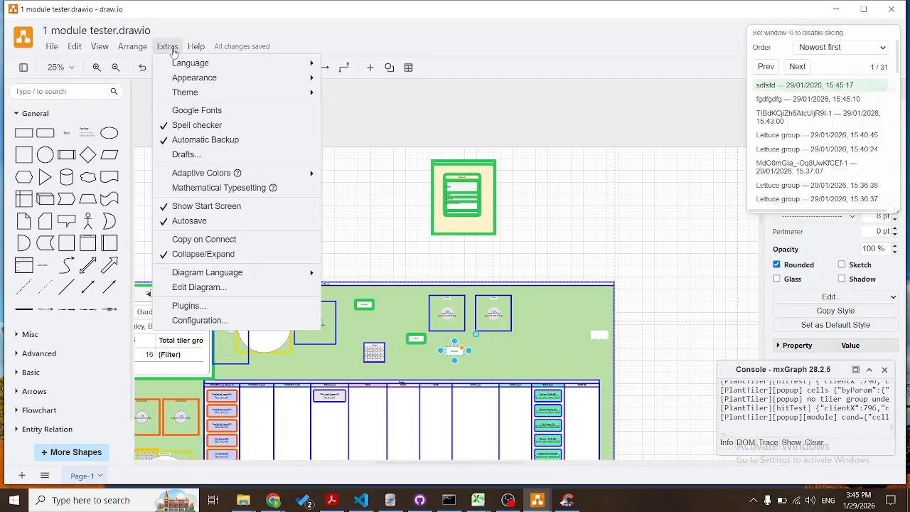
pyautogui.click(419, 149)
pyautogui.rightClick(427, 153)
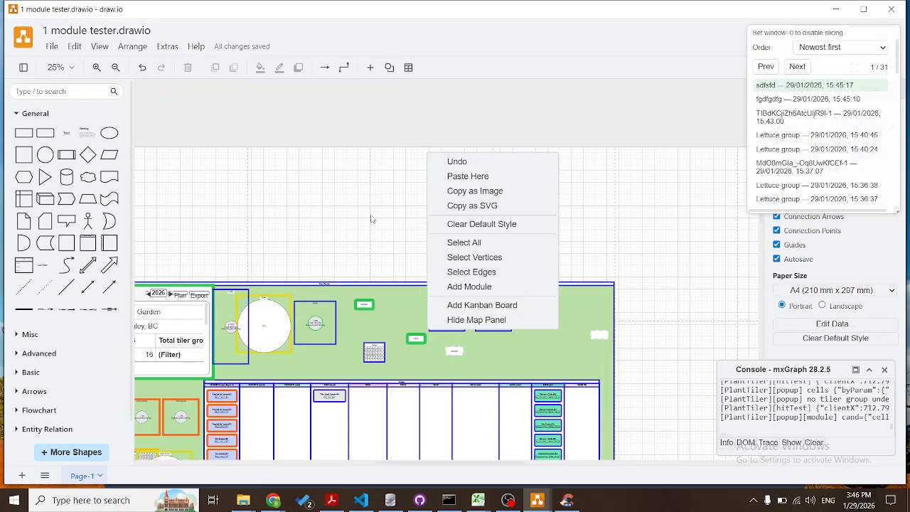
pyautogui.click(459, 320)
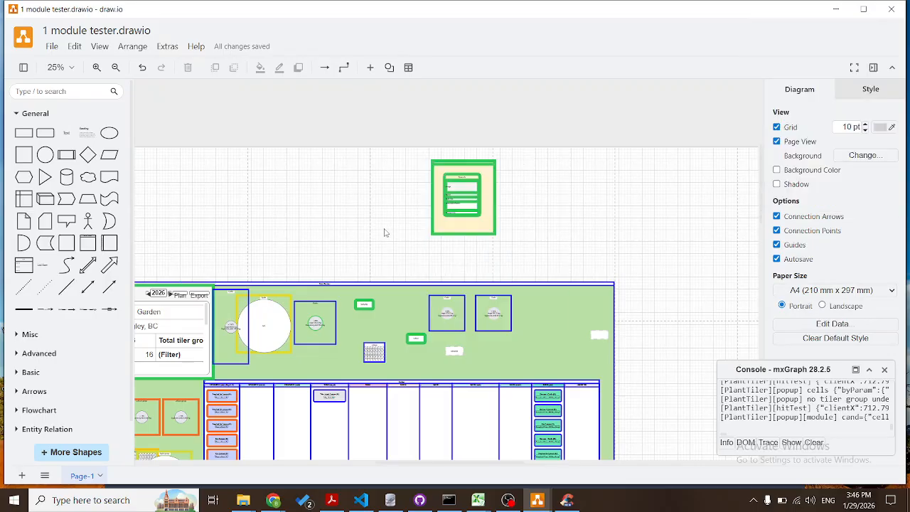
pyautogui.rightClick(378, 228)
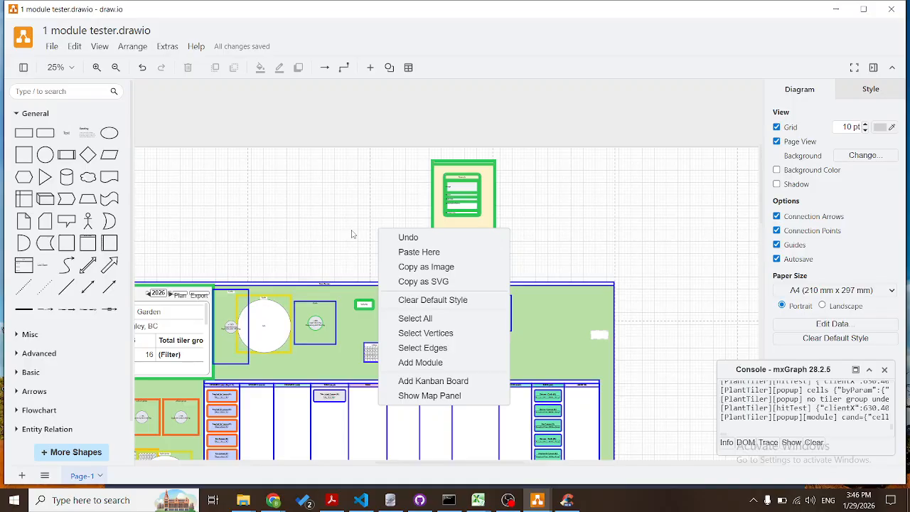
pyautogui.click(351, 234)
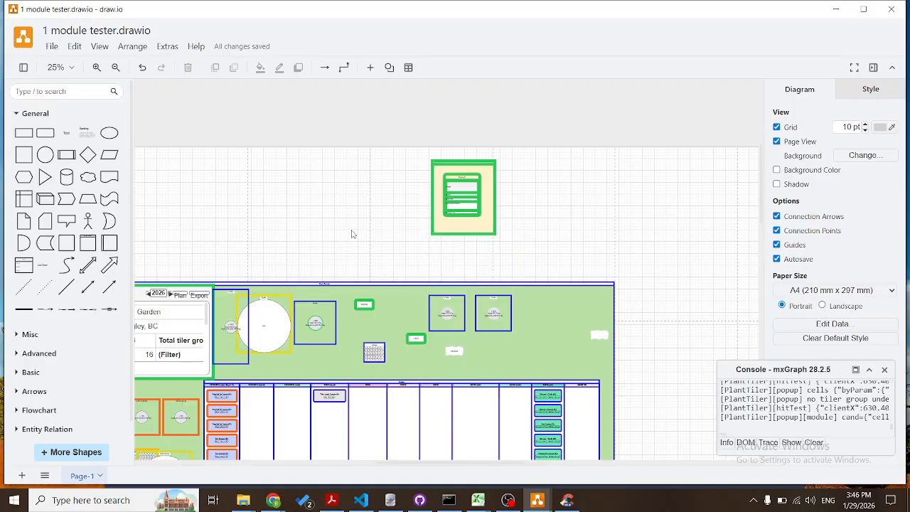
# Set the internal margin of the team module above the main garden to 200 px.
pyautogui.click(459, 221)
pyautogui.rightClick(459, 221)
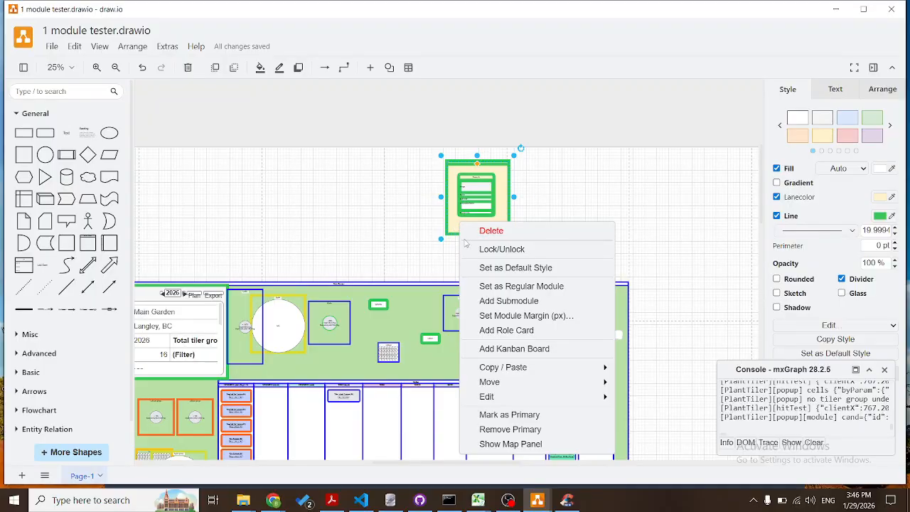
pyautogui.click(495, 315)
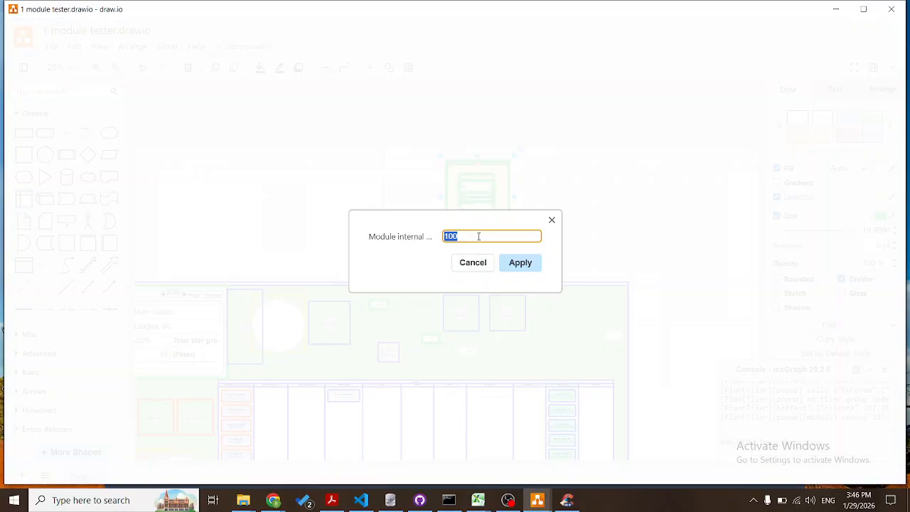
pyautogui.write('200')
pyautogui.press('Return')
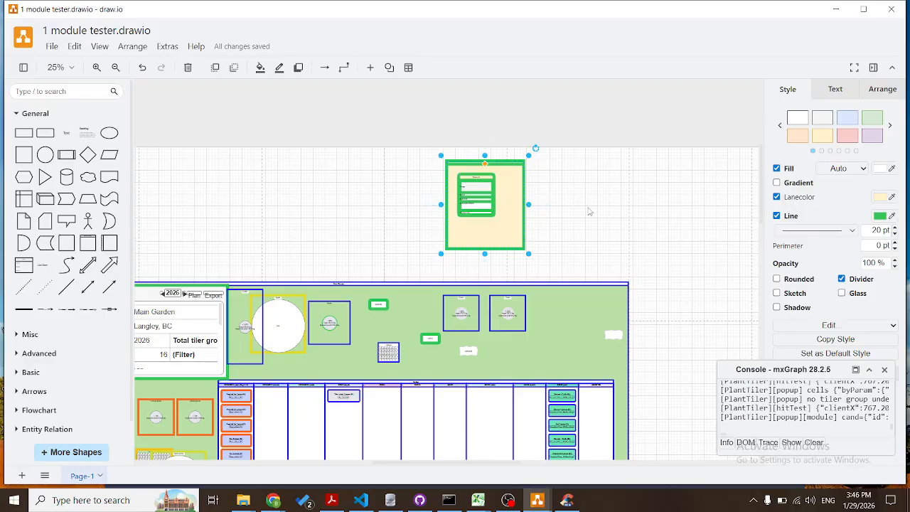
# Move the role card slightly down and to the right inside the team module above the main garden.
pyautogui.scroll(2, 588, 211)
pyautogui.scroll(-2, 588, 212)
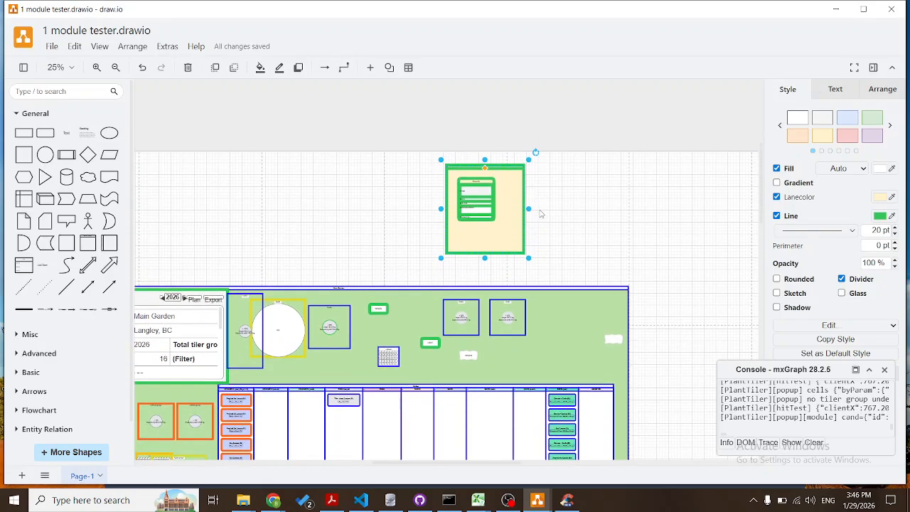
pyautogui.click(467, 182)
pyautogui.moveTo(468, 182); pyautogui.dragTo(481, 188)
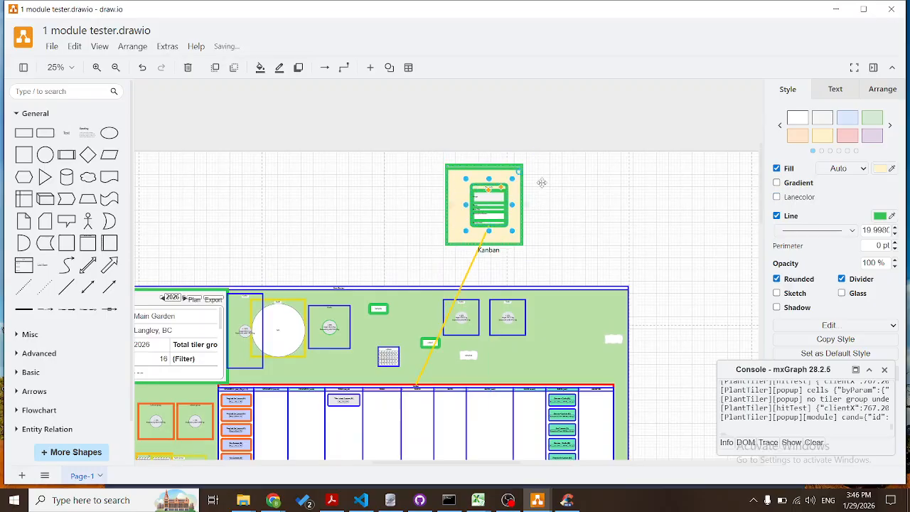
# Show the Change/Create Map panel, keep the order at Newest first, and set the map mode to Off.
pyautogui.rightClick(652, 218)
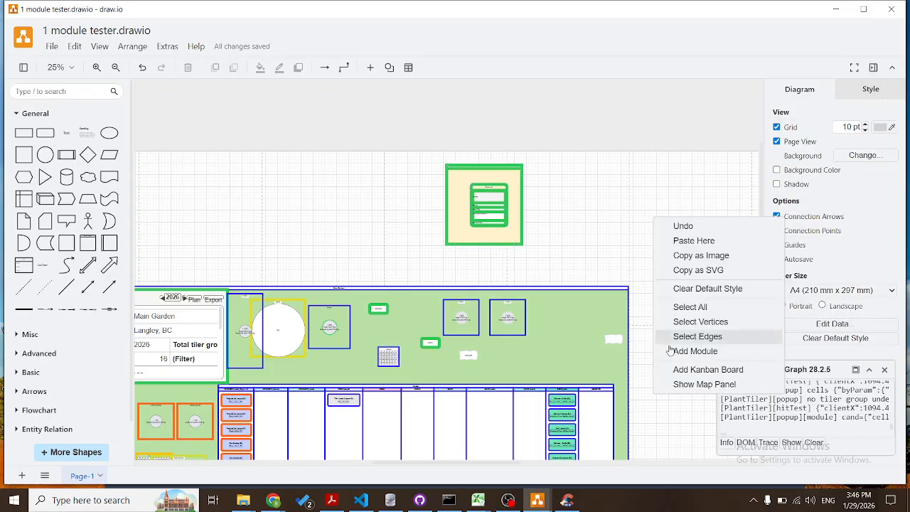
pyautogui.click(702, 384)
pyautogui.click(826, 48)
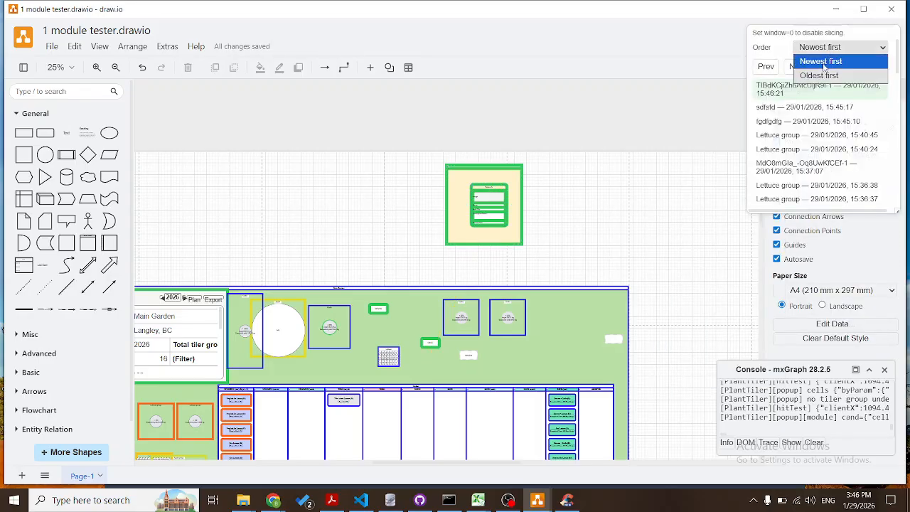
pyautogui.click(825, 63)
pyautogui.click(824, 50)
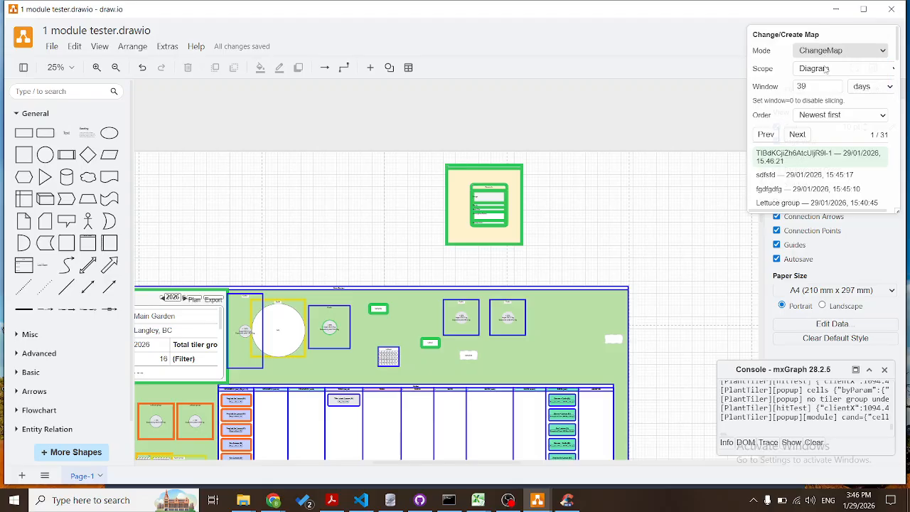
pyautogui.click(824, 65)
pyautogui.hscroll(-3, 601, 210)
pyautogui.click(447, 267)
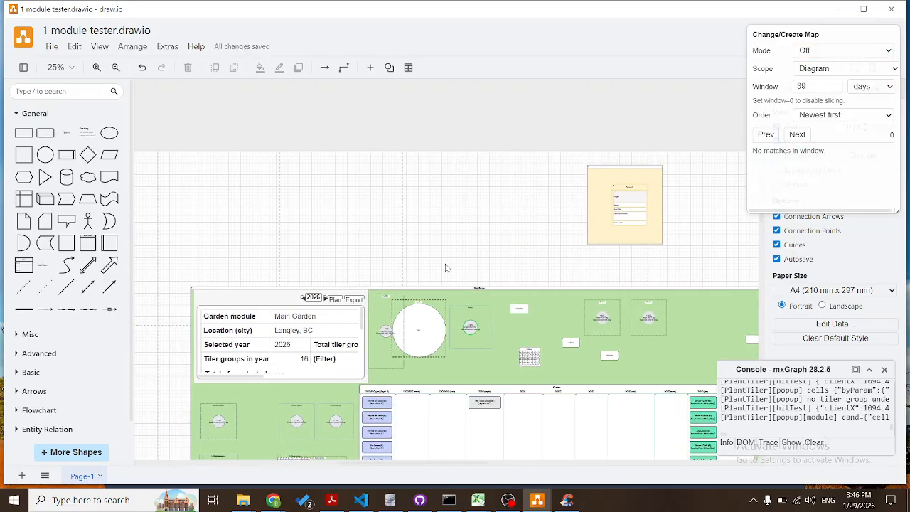
# Review the Main Garden summary table for 2026, including its target, expected yield, area and seed columns.
pyautogui.scroll(-3, 446, 267)
pyautogui.moveTo(366, 213)
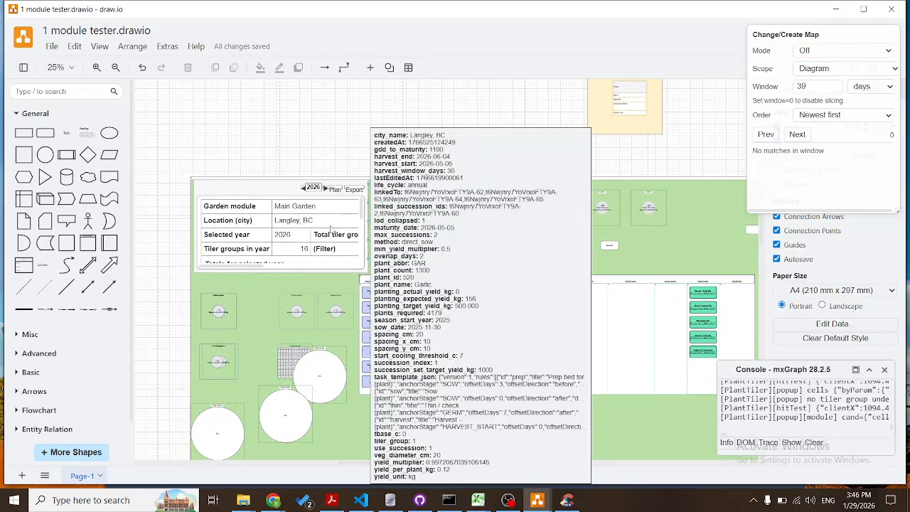
pyautogui.scroll(-5, 319, 234)
pyautogui.hscroll(3, 307, 237)
pyautogui.scroll(-2, 278, 228)
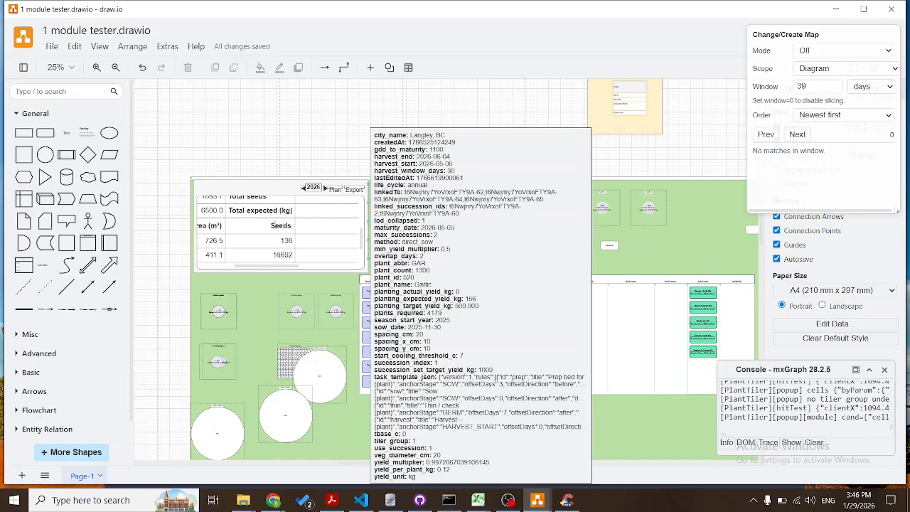
pyautogui.scroll(-2, 274, 250)
pyautogui.hscroll(4, 284, 233)
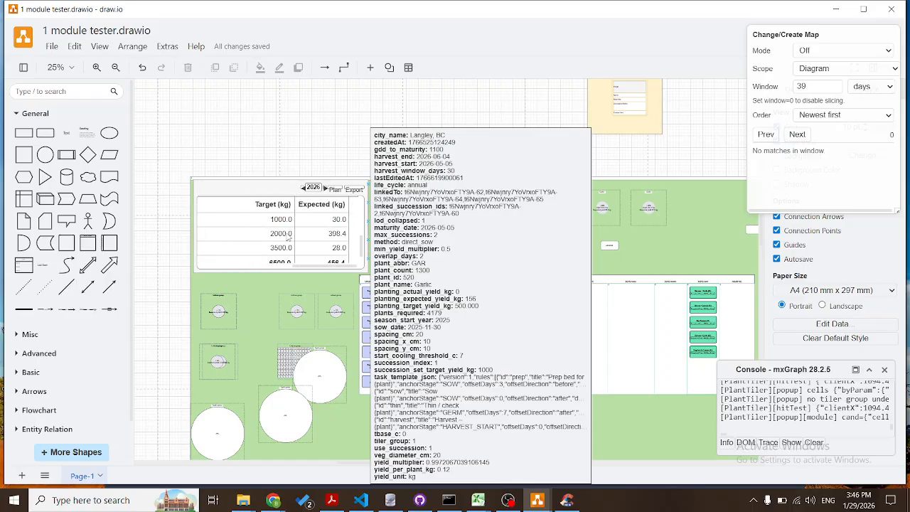
pyautogui.scroll(-1, 288, 239)
pyautogui.hscroll(-4, 269, 231)
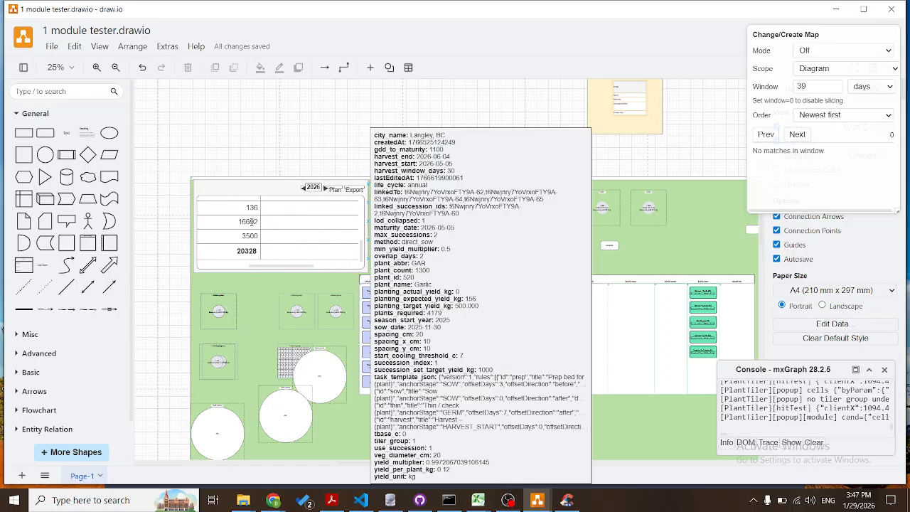
pyautogui.hscroll(-4, 277, 231)
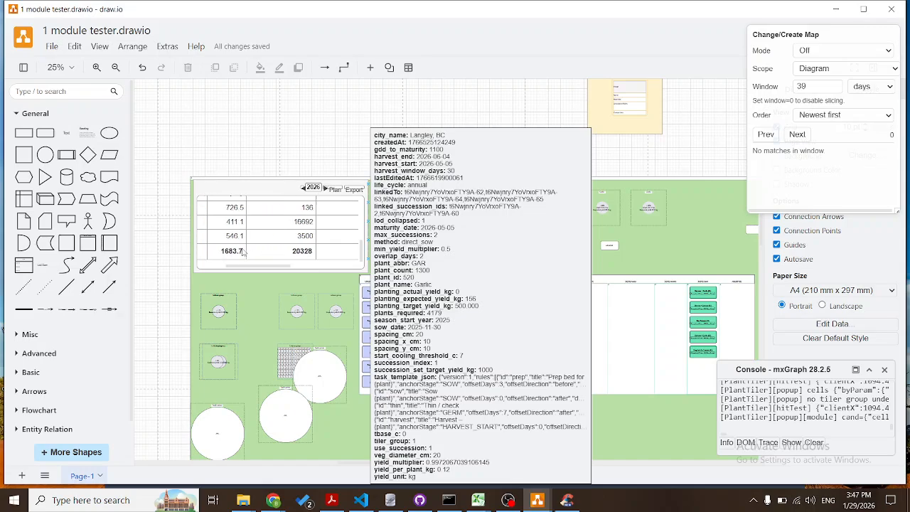
# Move the first upcoming lettuce task card on the second garden's Kanban board into the TODO column below the existing card.
pyautogui.scroll(-6, 168, 260)
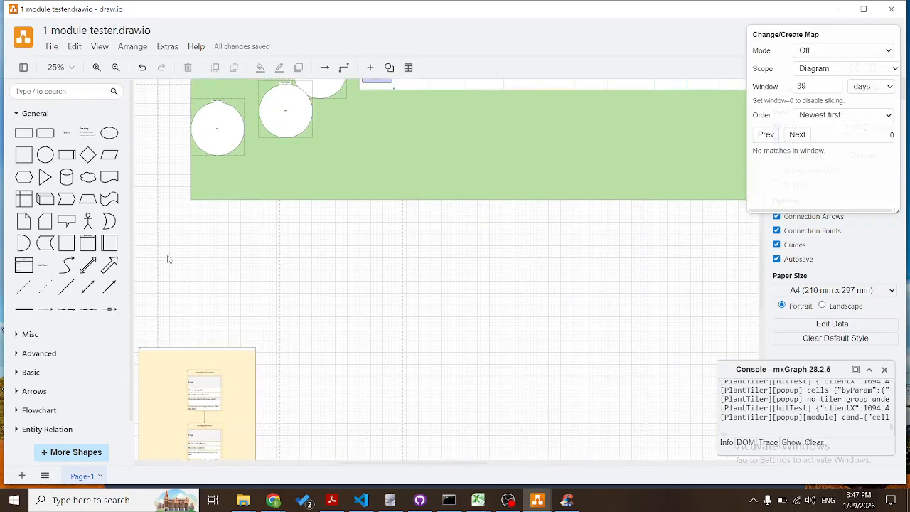
pyautogui.scroll(2, 168, 260)
pyautogui.scroll(-4, 310, 288)
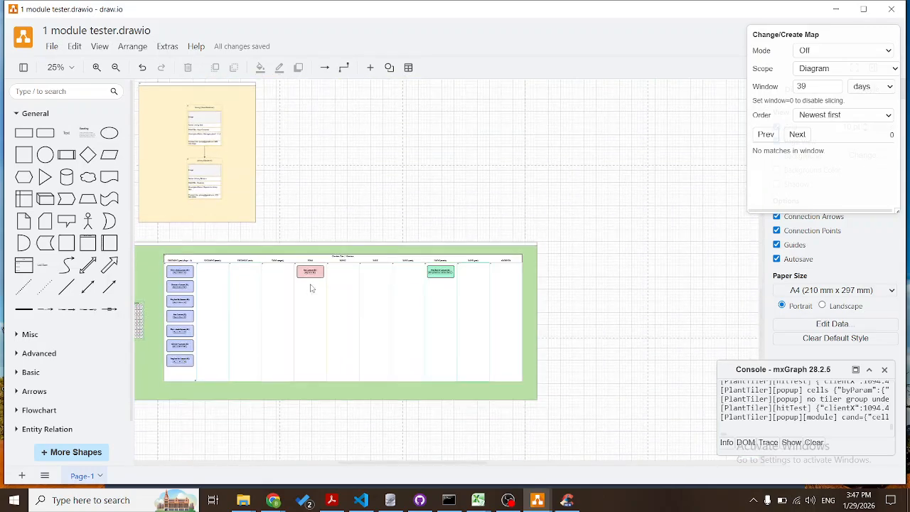
pyautogui.hscroll(-3, 311, 189)
pyautogui.click(317, 277)
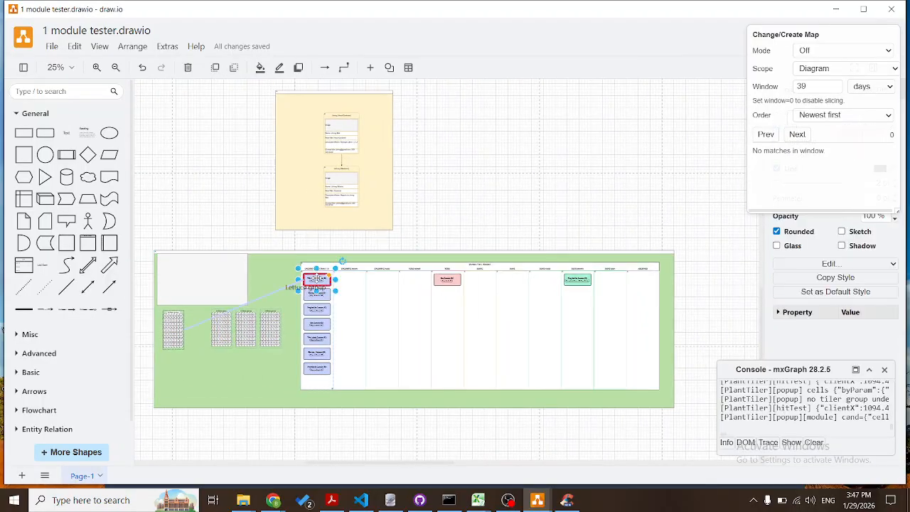
pyautogui.moveTo(316, 280); pyautogui.dragTo(446, 294)
pyautogui.click(410, 235)
# Inspect the links between the moved task card and the leftmost lettuce group in the second garden.
pyautogui.click(441, 293)
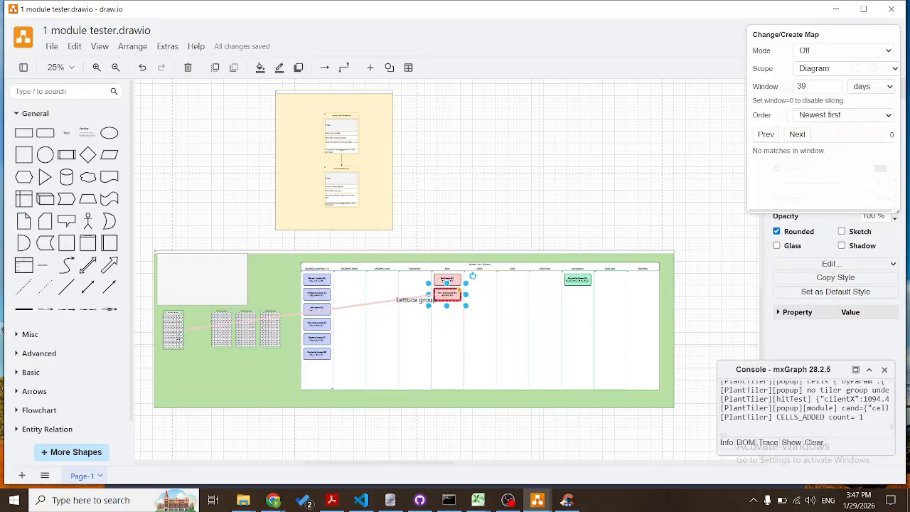
pyautogui.click(182, 337)
pyautogui.click(182, 339)
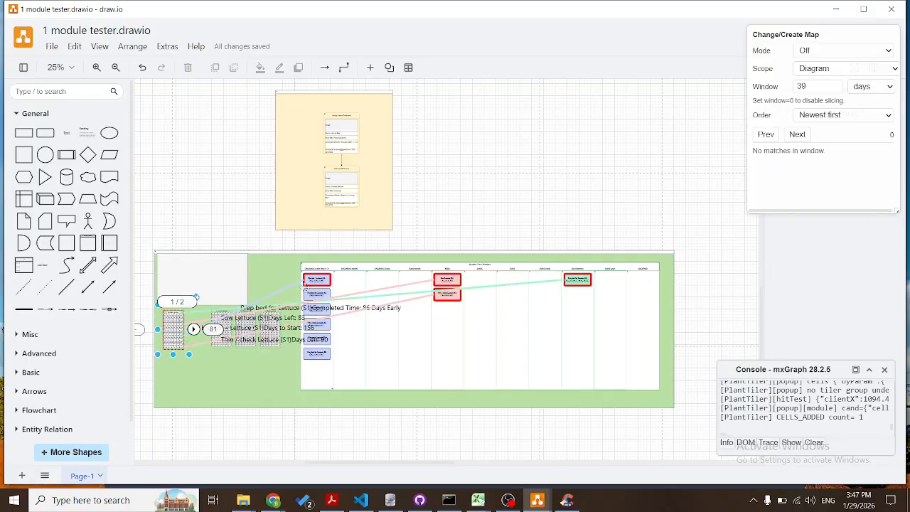
# Reselect the leftmost lettuce group in the second garden and trace its labelled links to the task cards across the Kanban board.
pyautogui.click(487, 211)
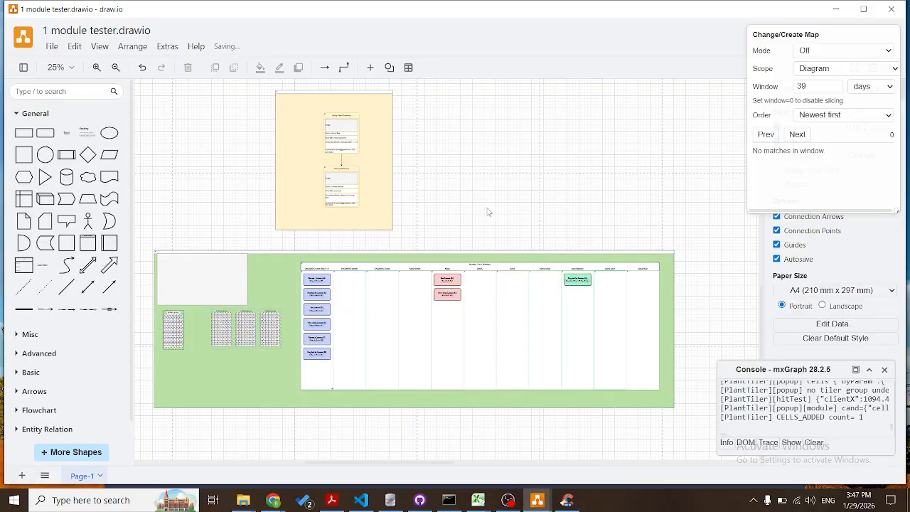
pyautogui.click(184, 335)
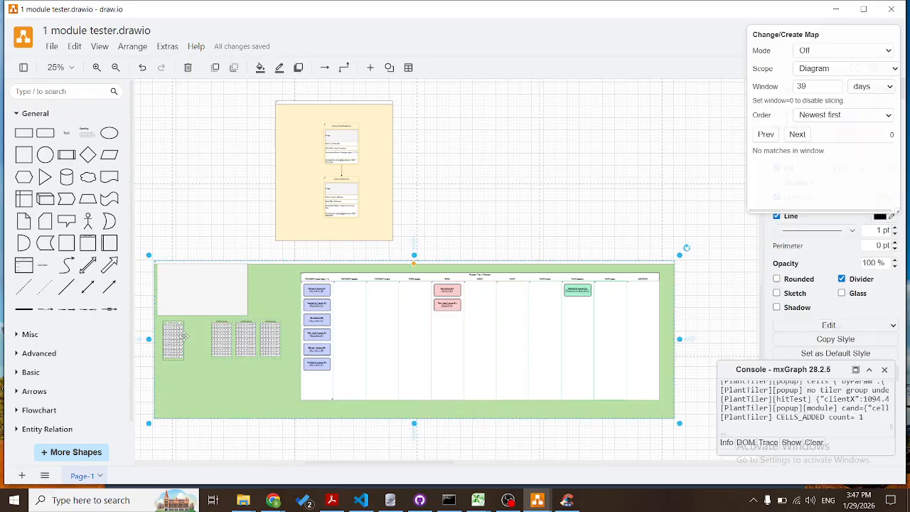
pyautogui.click(184, 335)
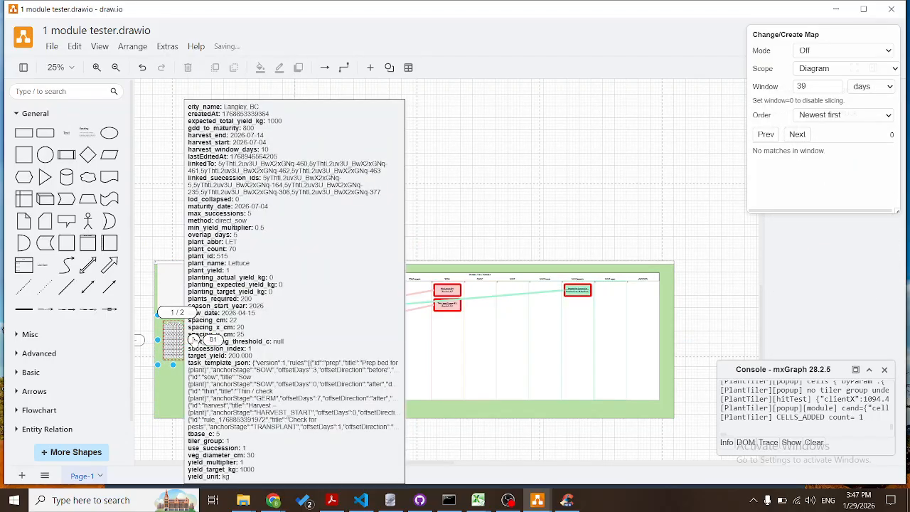
pyautogui.scroll(4, 203, 325)
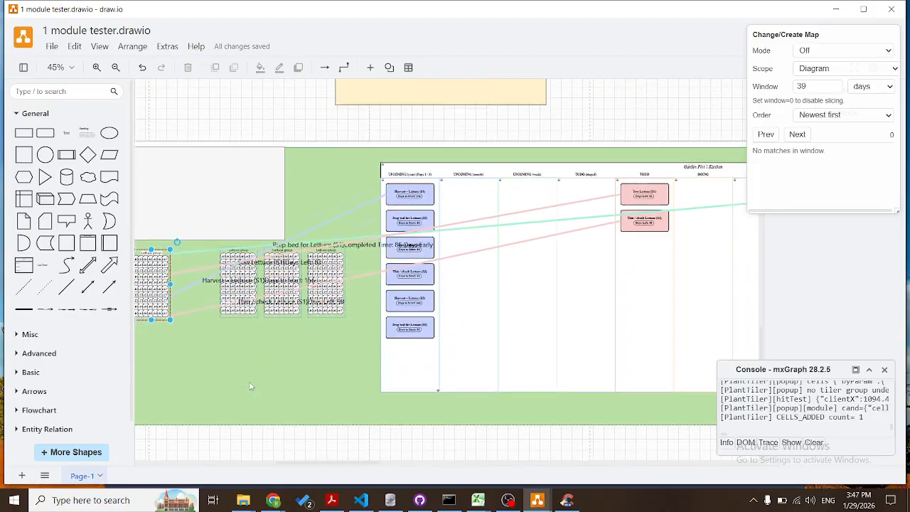
pyautogui.hscroll(1, 341, 274)
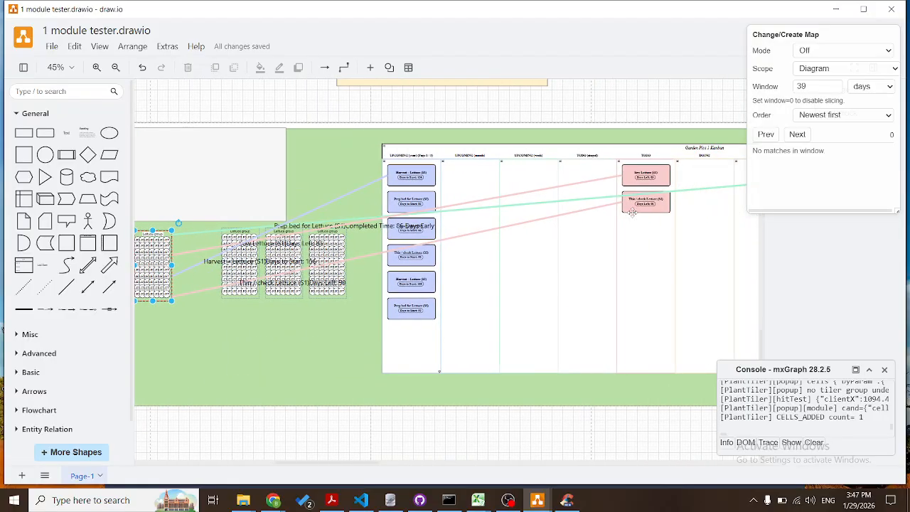
pyautogui.hscroll(2, 592, 200)
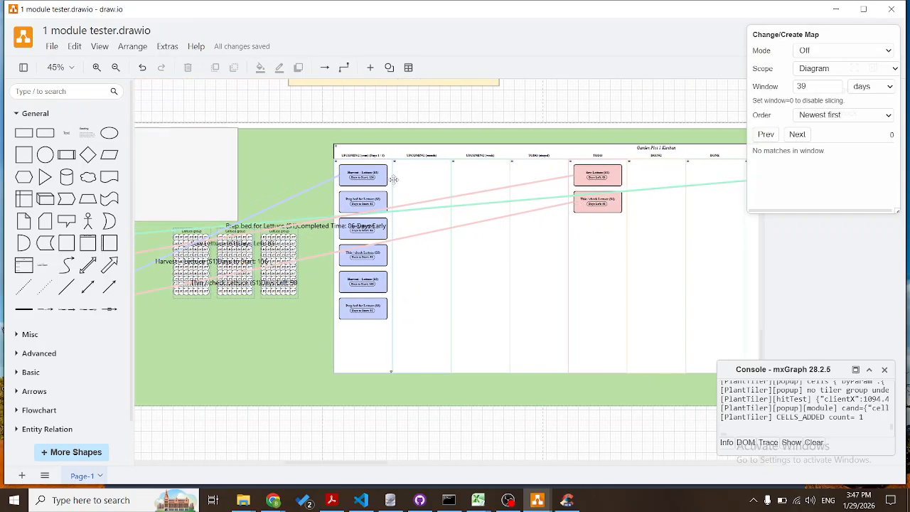
pyautogui.hscroll(5, 516, 179)
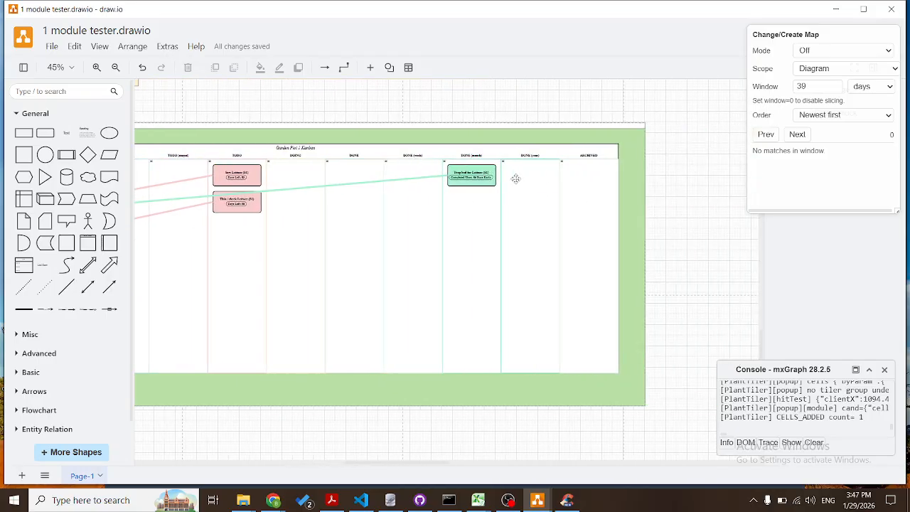
pyautogui.hscroll(-4, 544, 204)
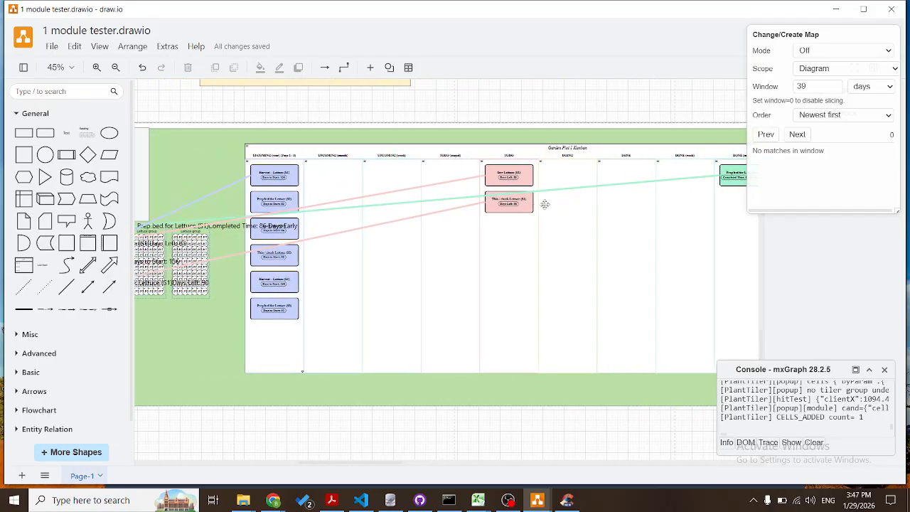
pyautogui.hscroll(-3, 544, 203)
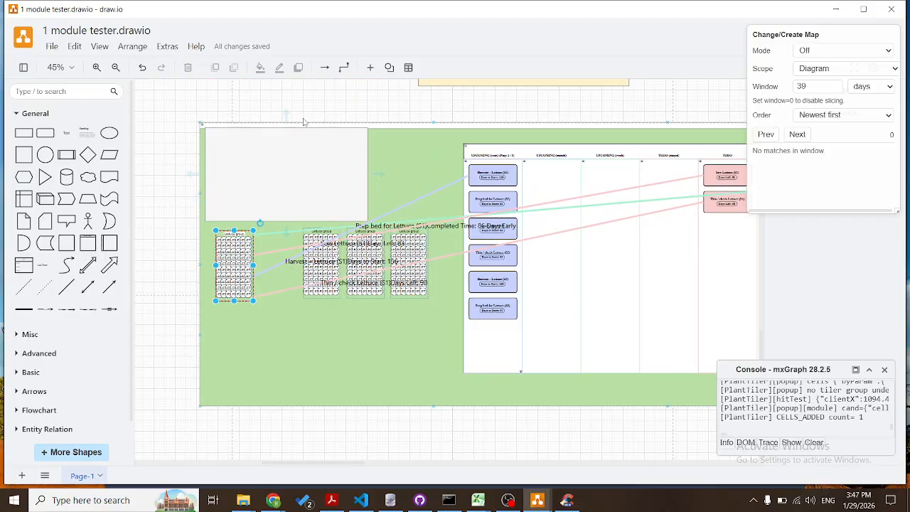
pyautogui.scroll(4, 325, 220)
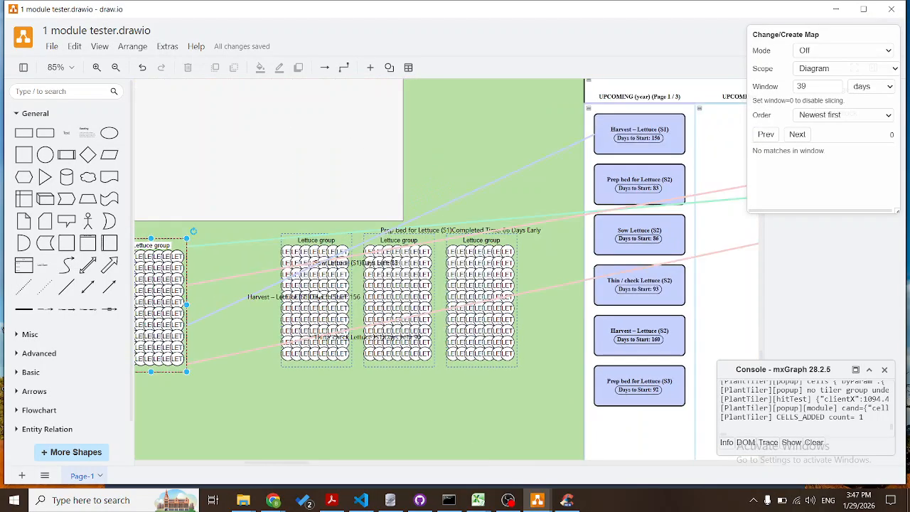
pyautogui.hscroll(-1, 296, 247)
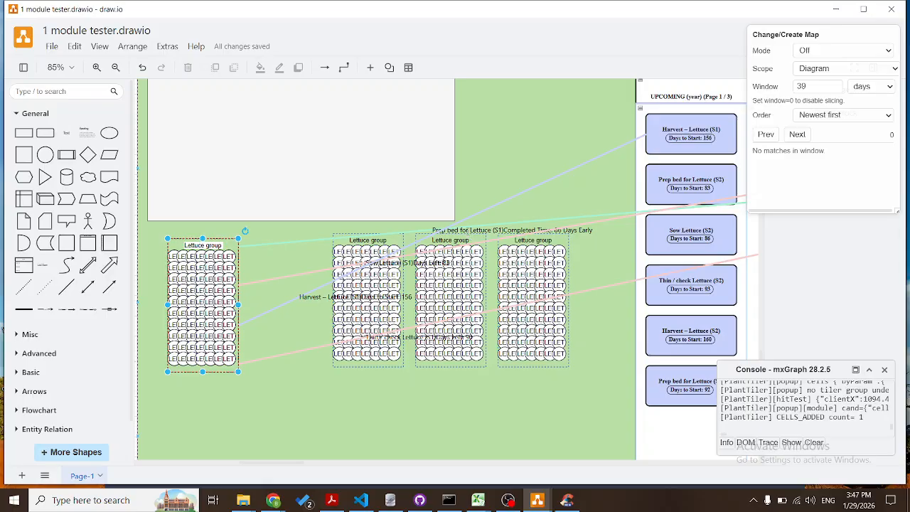
pyautogui.moveTo(439, 236)
# Select all four lettuce groups in the second garden and collapse their plantings.
pyautogui.scroll(-5, 290, 348)
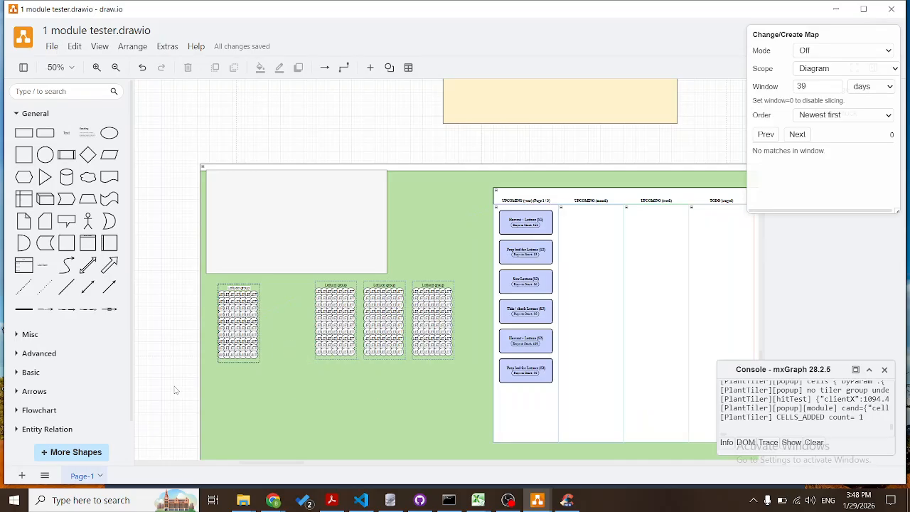
pyautogui.click(175, 389)
pyautogui.moveTo(175, 389); pyautogui.dragTo(481, 264)
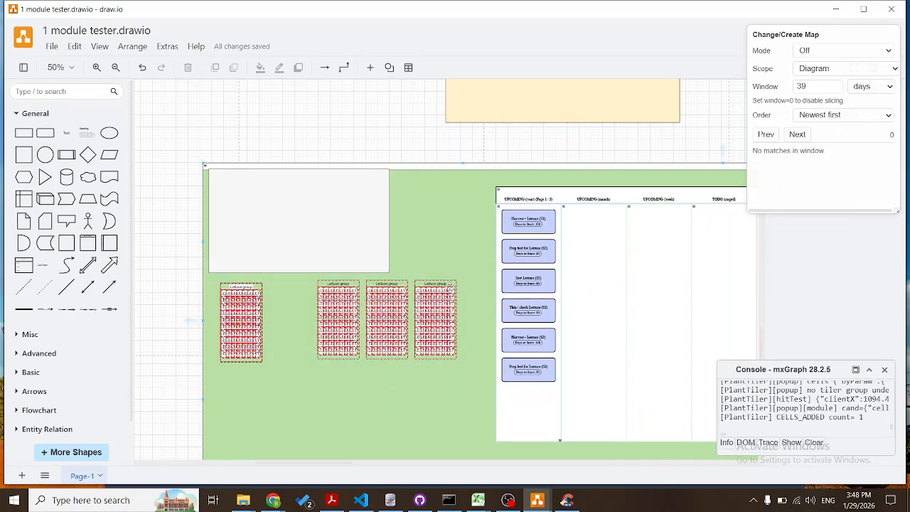
pyautogui.rightClick(447, 303)
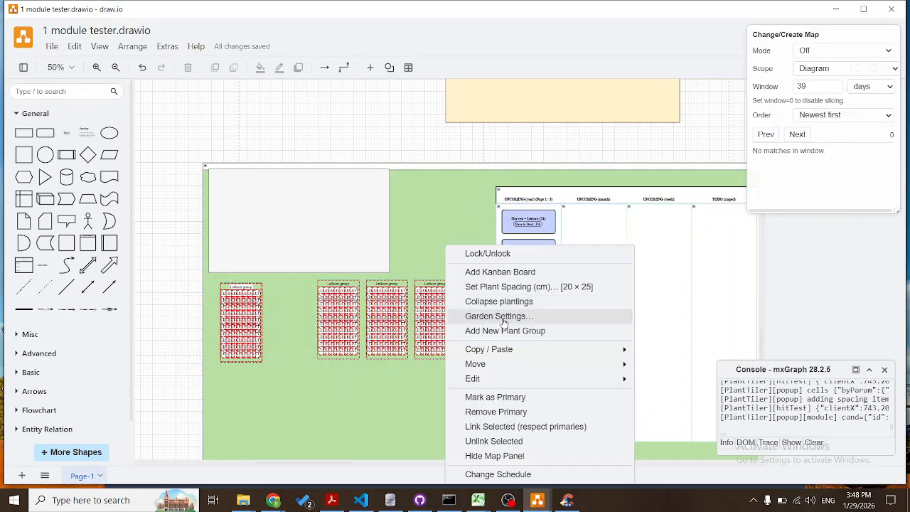
pyautogui.click(499, 301)
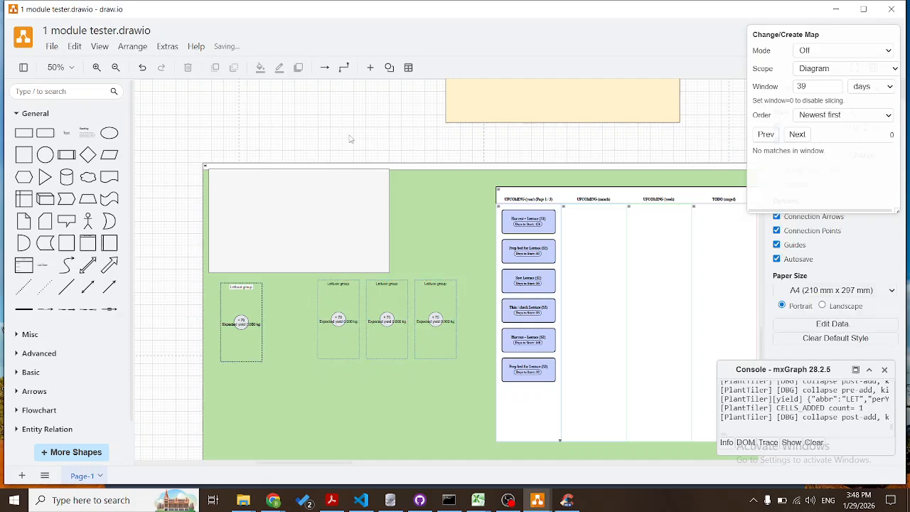
# Examine the plant counts and expected yield labels on the collapsed lettuce groups.
pyautogui.scroll(5, 395, 321)
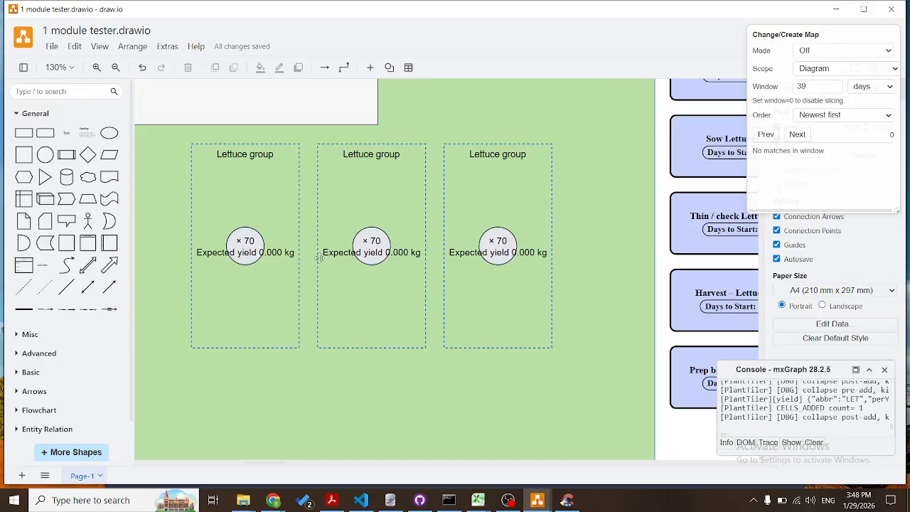
pyautogui.scroll(1, 359, 277)
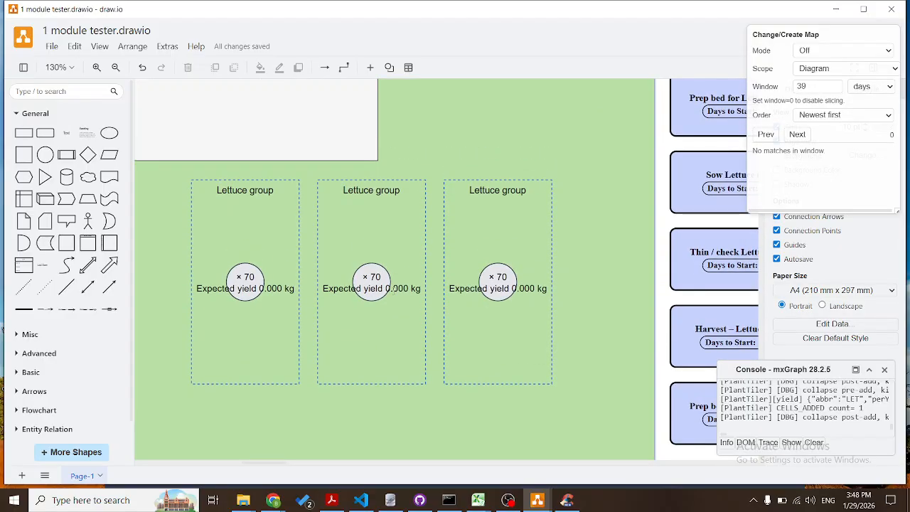
pyautogui.scroll(-4, 356, 285)
pyautogui.scroll(6, 356, 286)
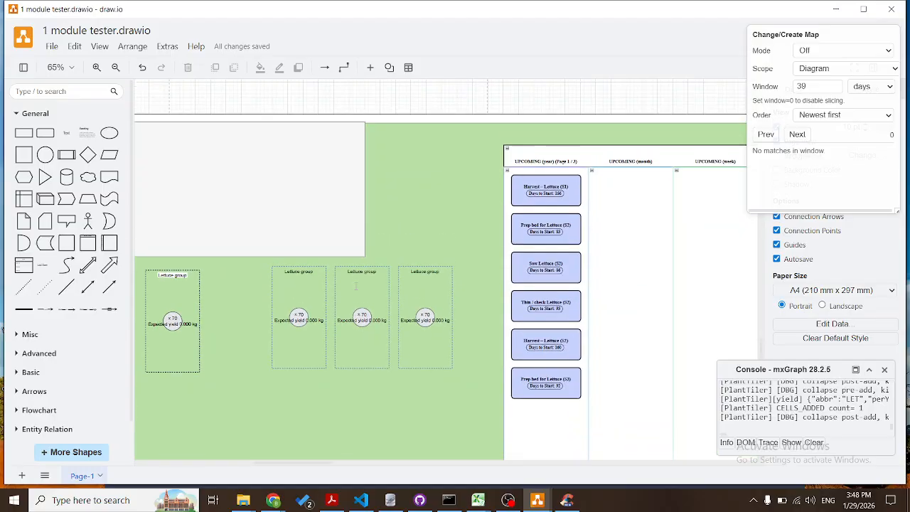
pyautogui.scroll(3, 356, 286)
pyautogui.hscroll(5, 356, 286)
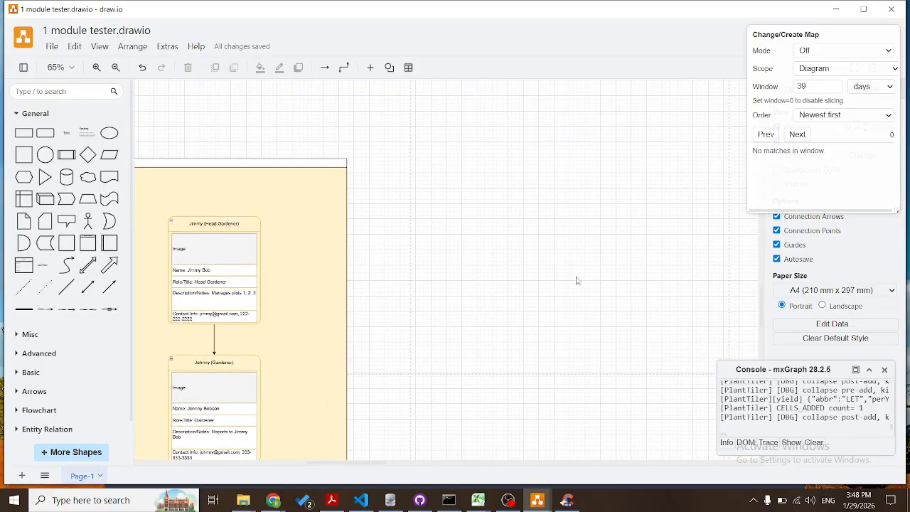
pyautogui.click(507, 500)
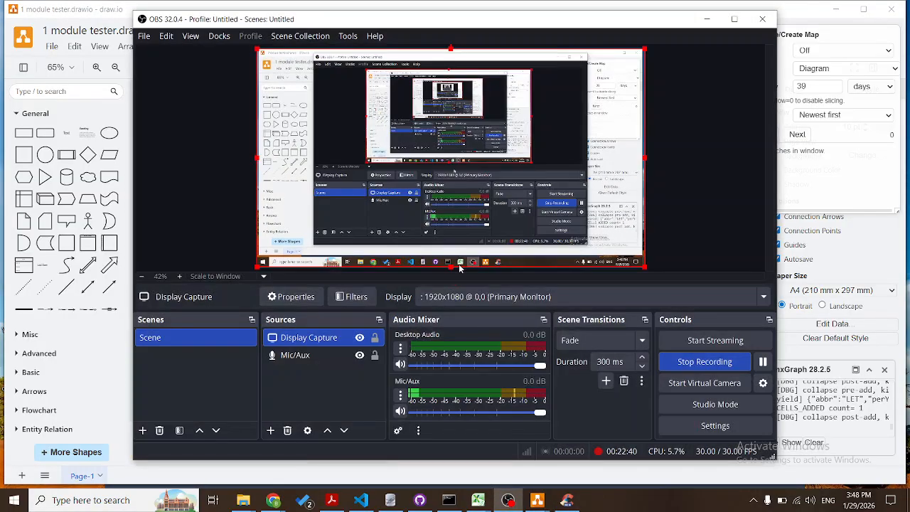